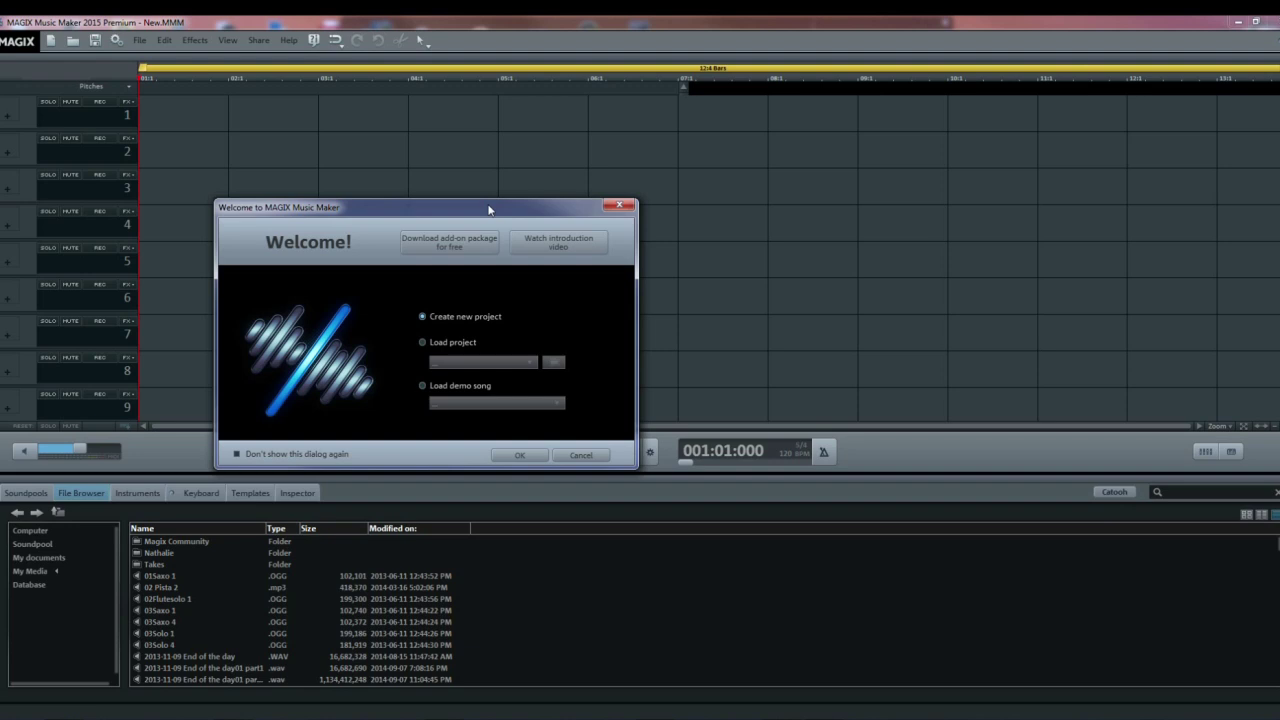
Look at the free add-on package download, then cancel installing the add-on components
click(431, 245)
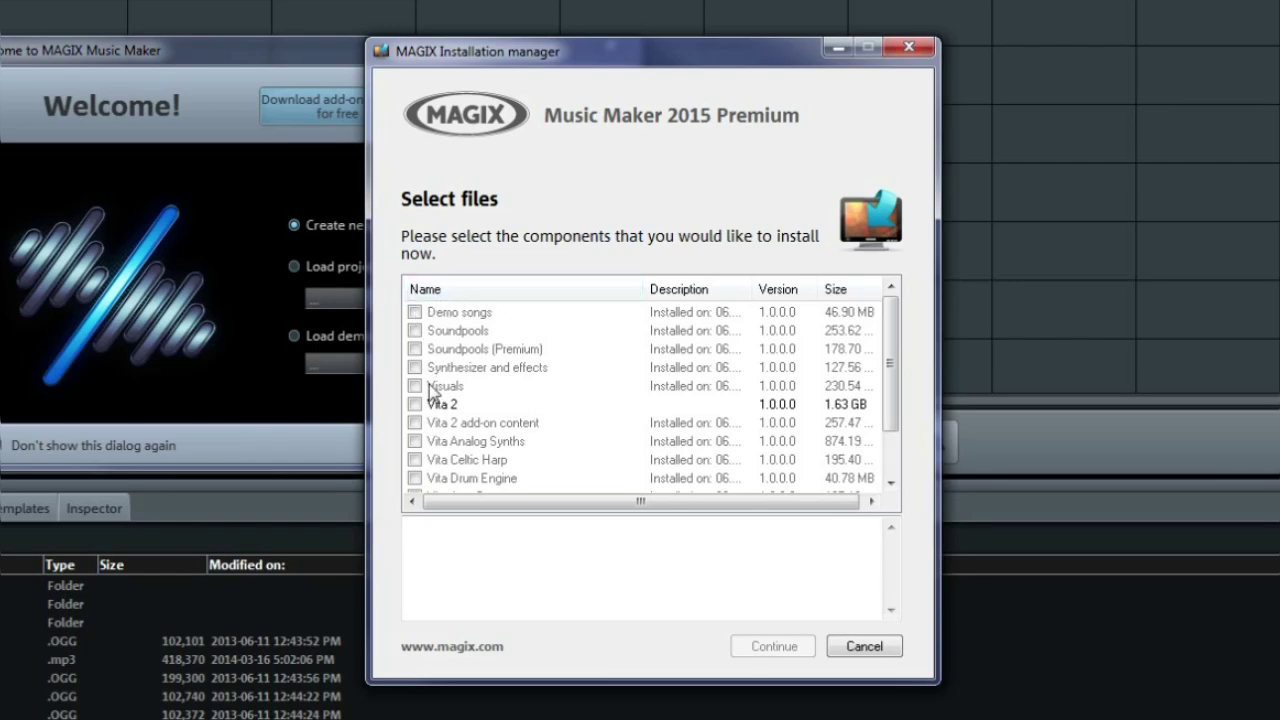
scroll(894, 474, down, 1)
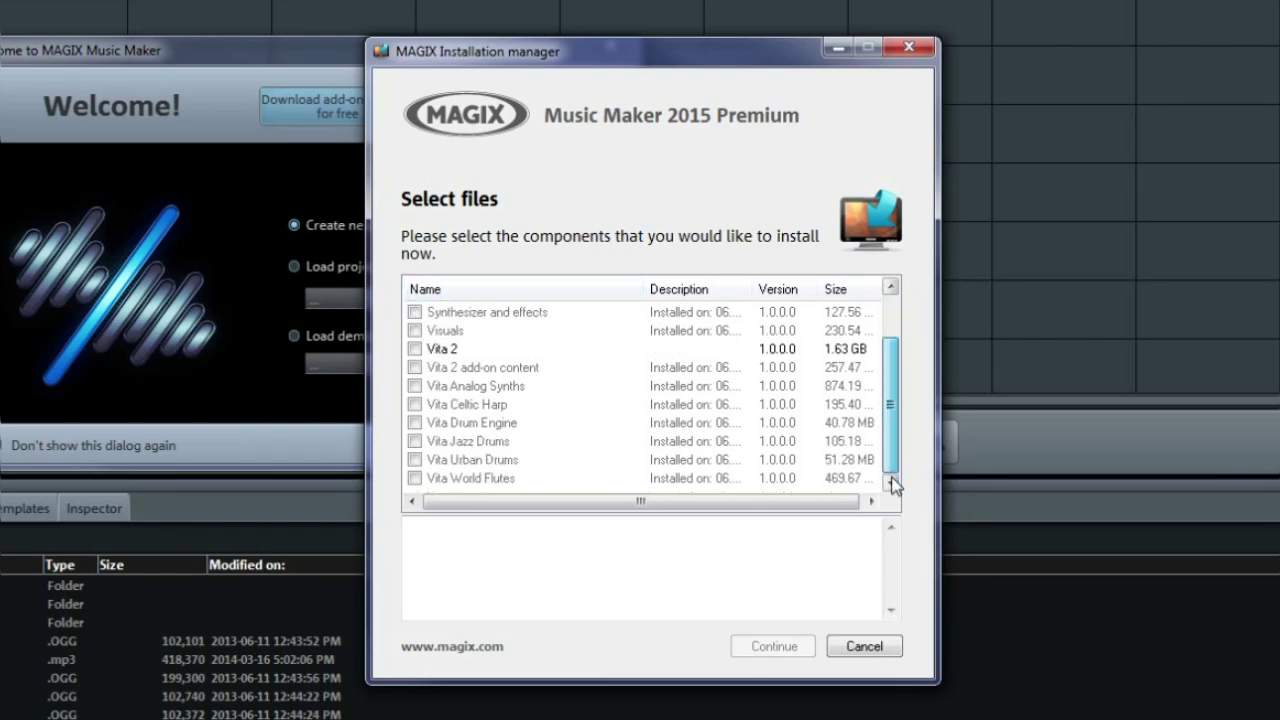
scroll(894, 474, up, 1)
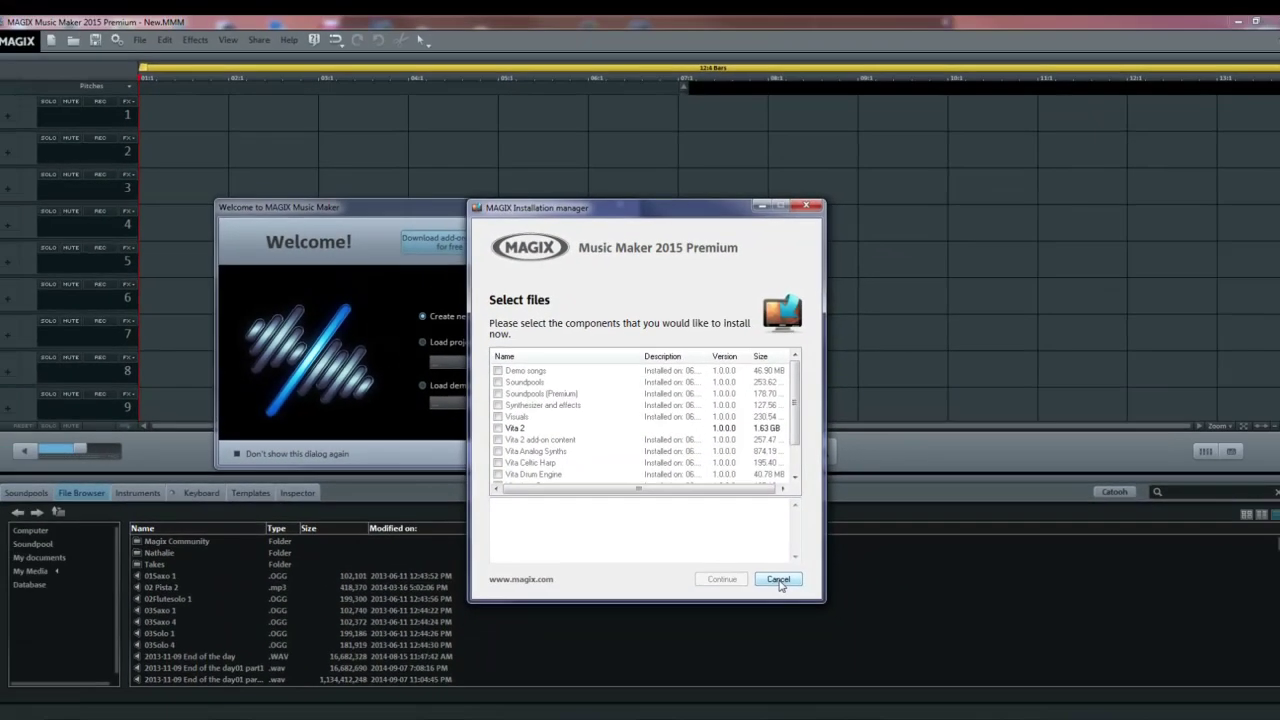
click(778, 580)
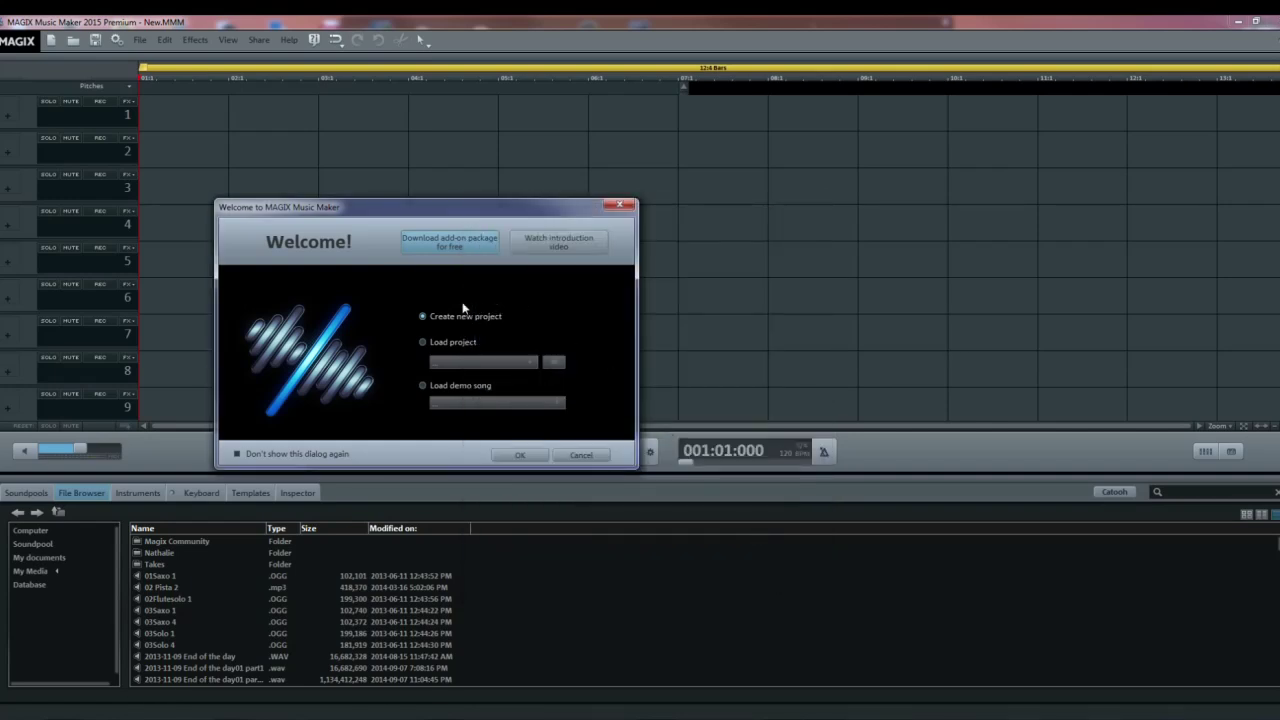
Dismiss the Welcome dialog to start a new project and open File > Settings > Program settings
click(518, 457)
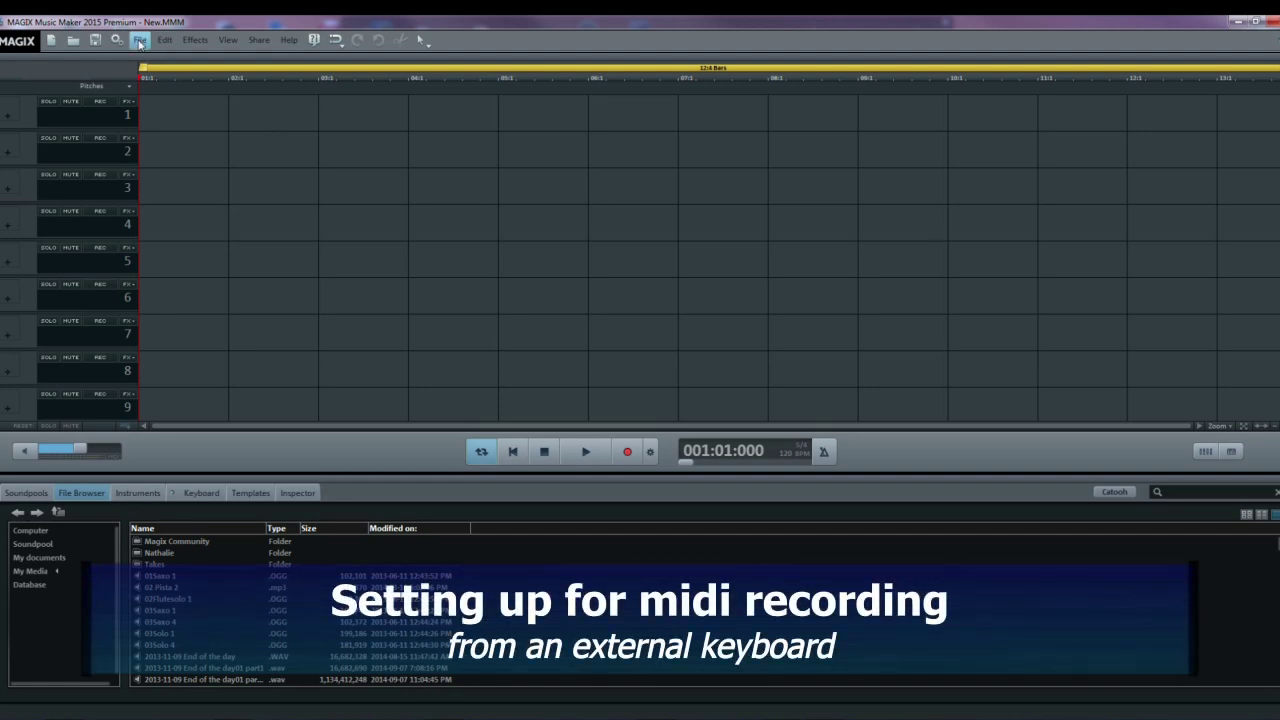
click(140, 41)
mouse_move(165, 183)
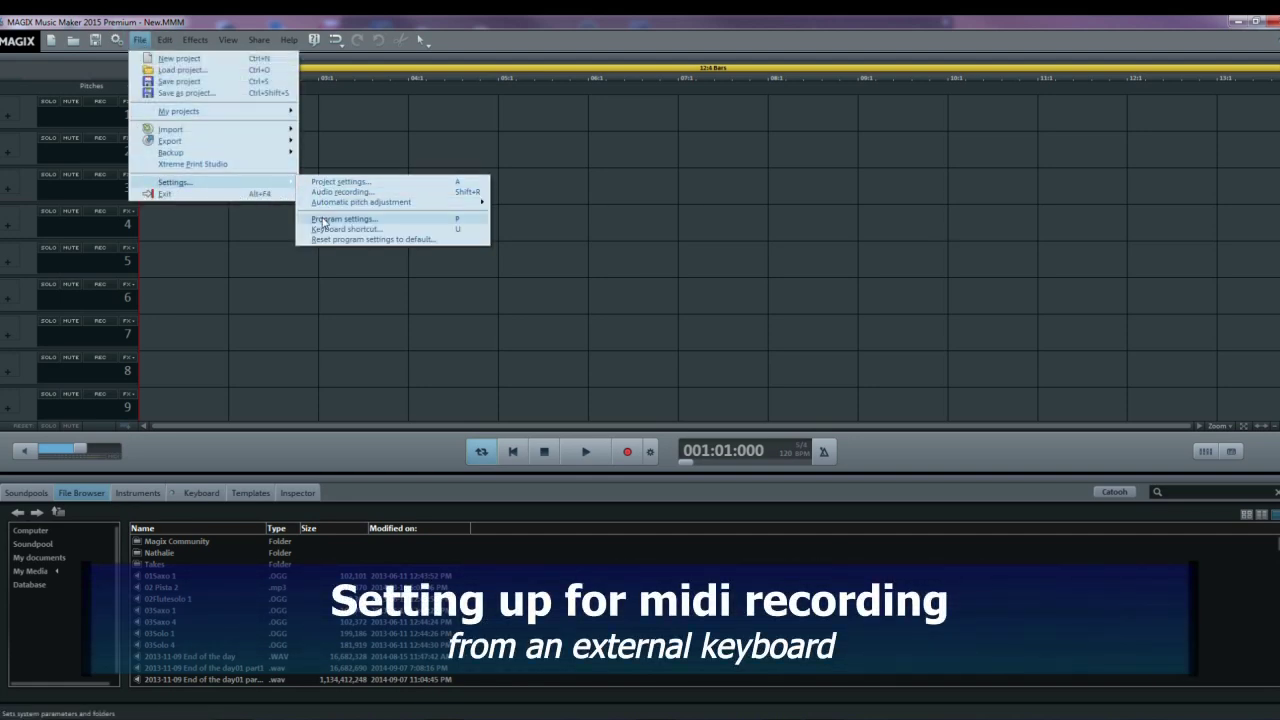
click(322, 220)
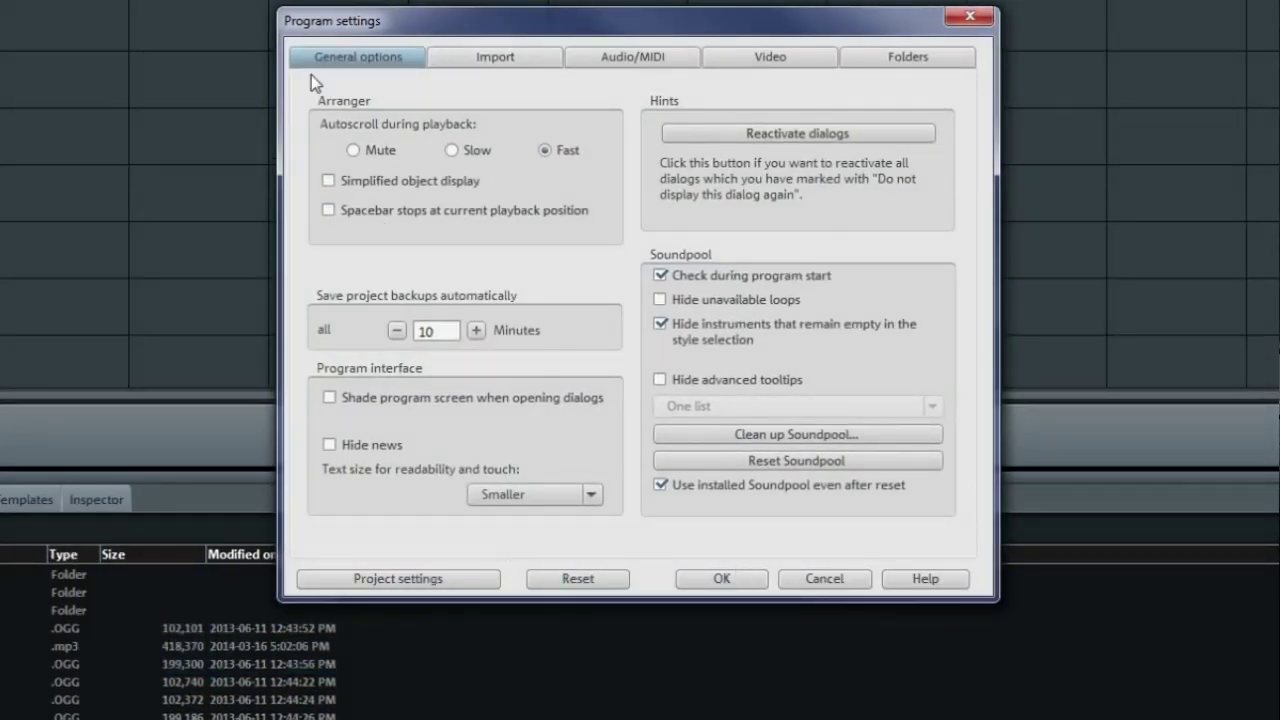
On the Audio/MIDI tab, check the ASIO4ALL v2 driver's advanced options for the Realtek device
click(609, 63)
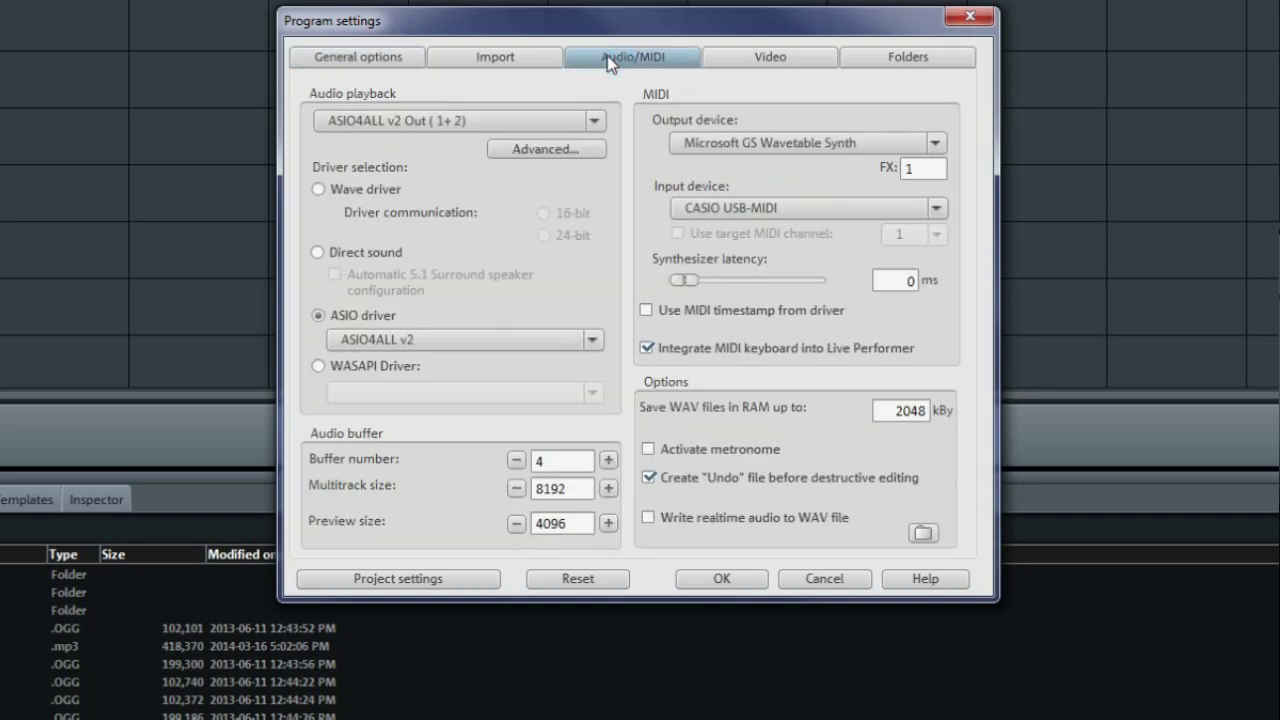
click(352, 338)
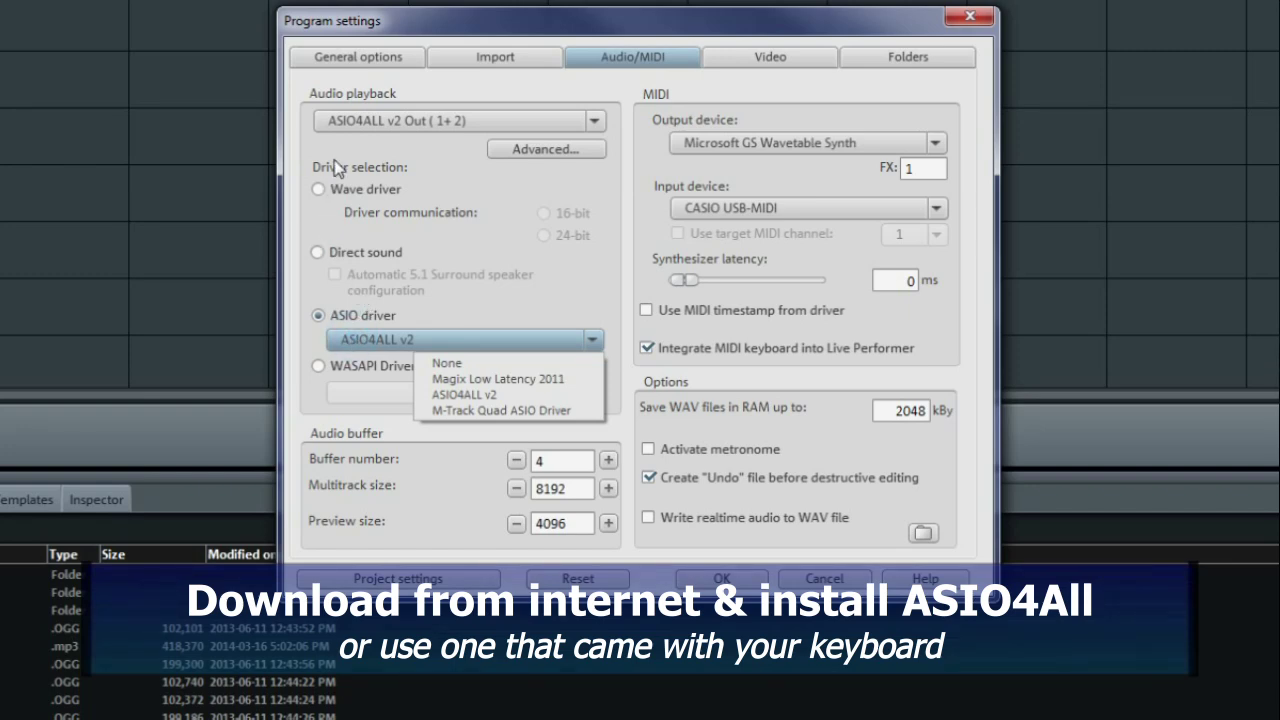
click(533, 150)
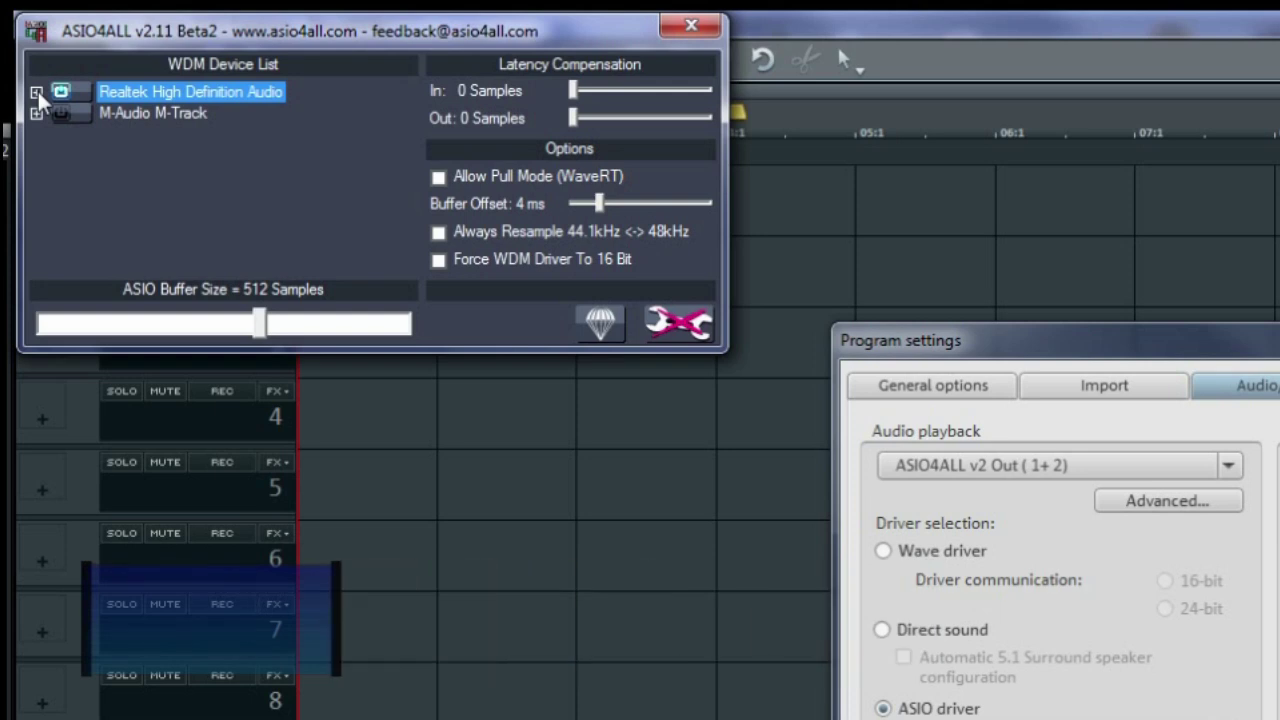
click(36, 92)
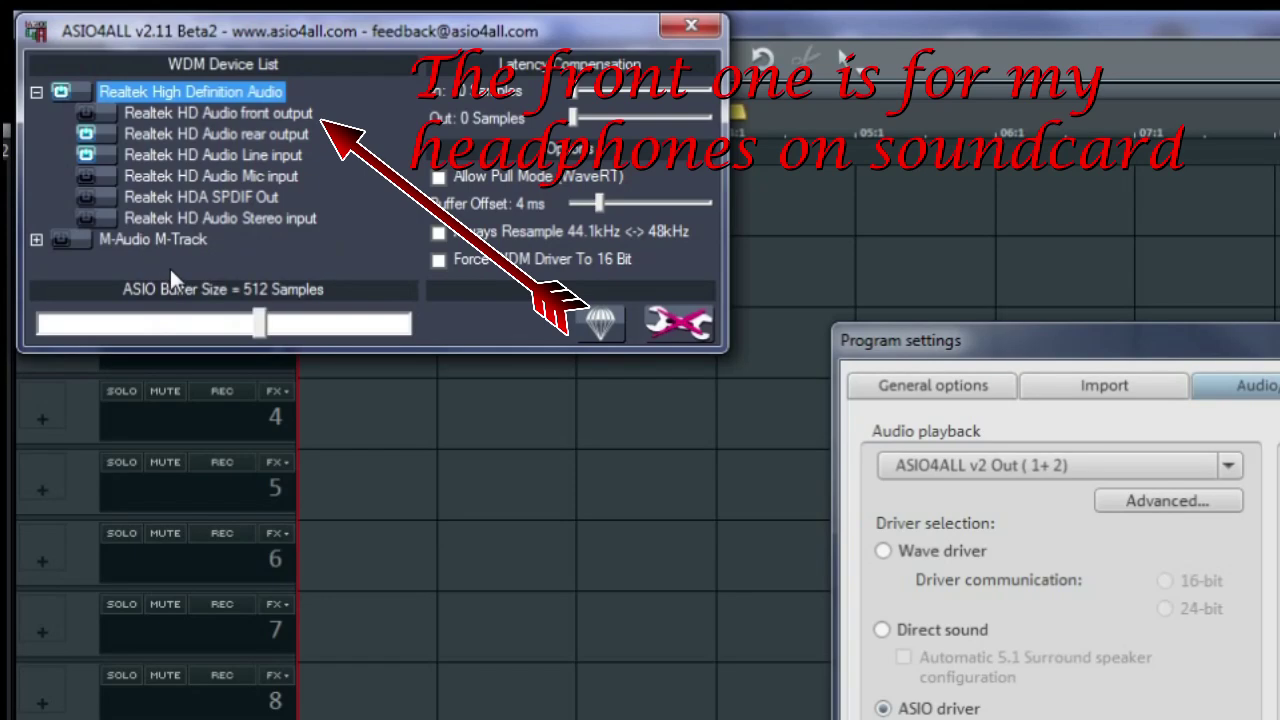
click(671, 26)
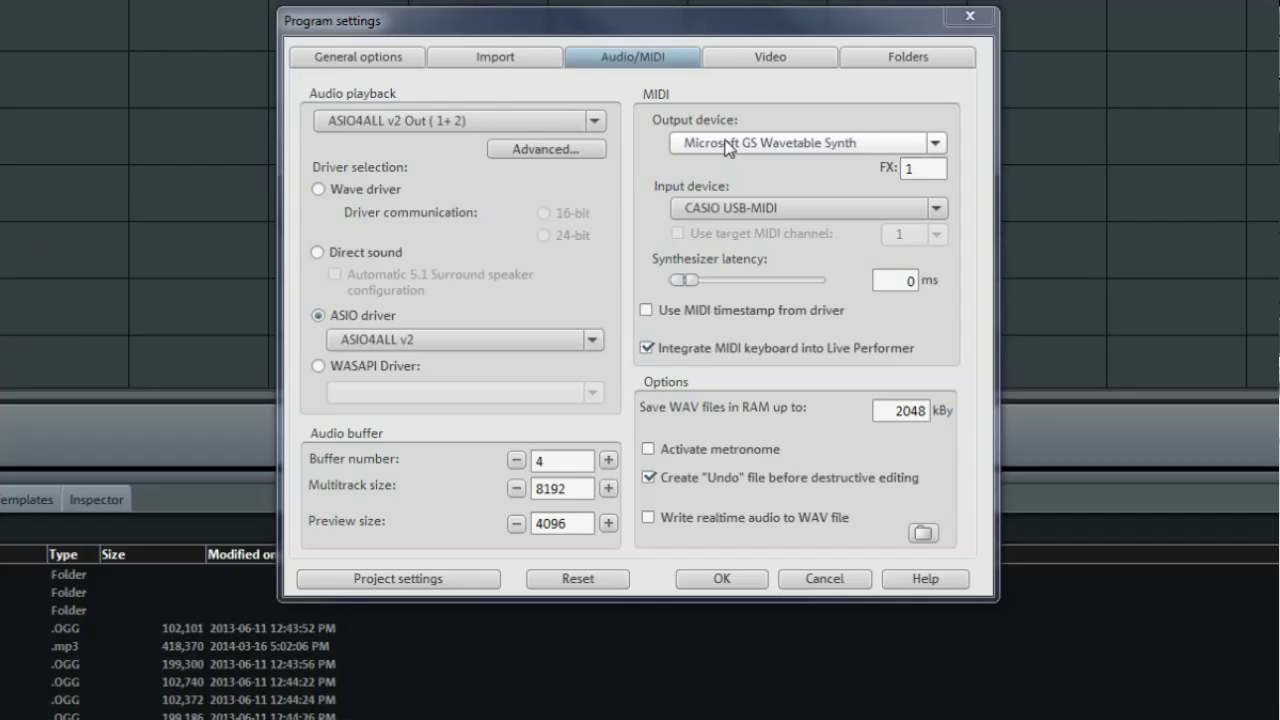
Keep Microsoft GS Wavetable Synth as MIDI output and set the MIDI input to CASIO USB-MIDI
click(724, 144)
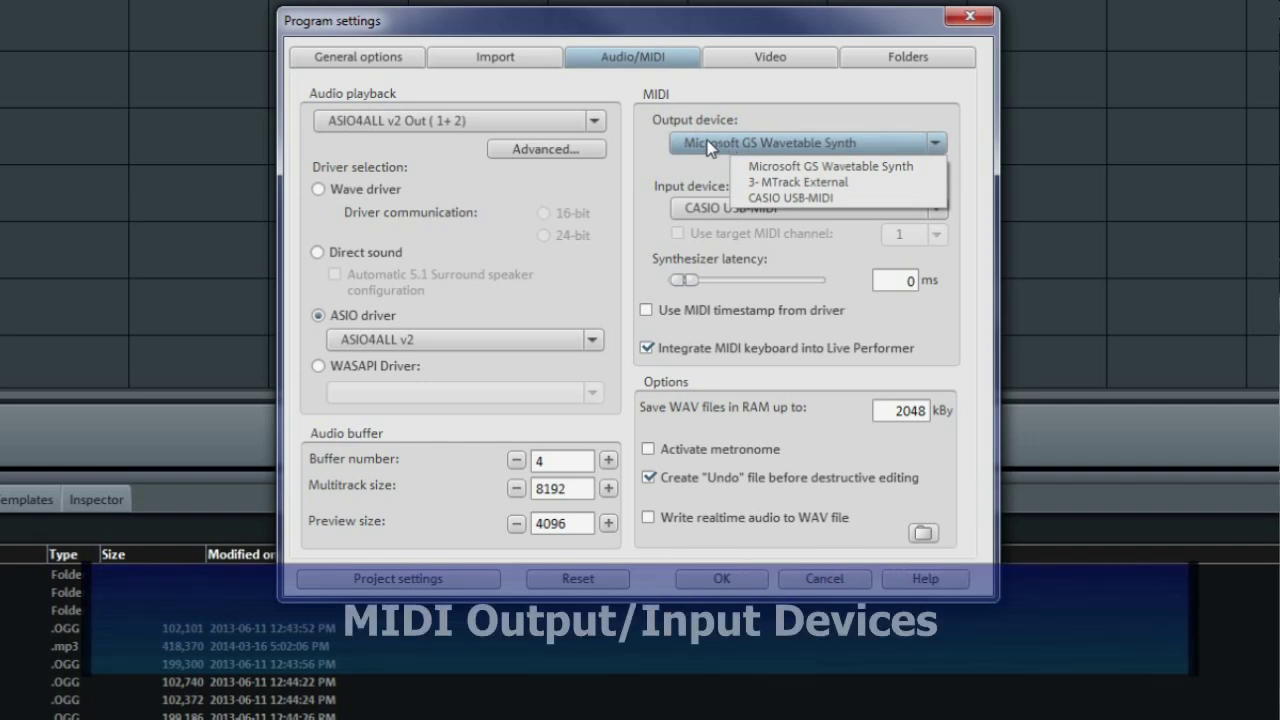
click(694, 147)
click(645, 190)
click(680, 207)
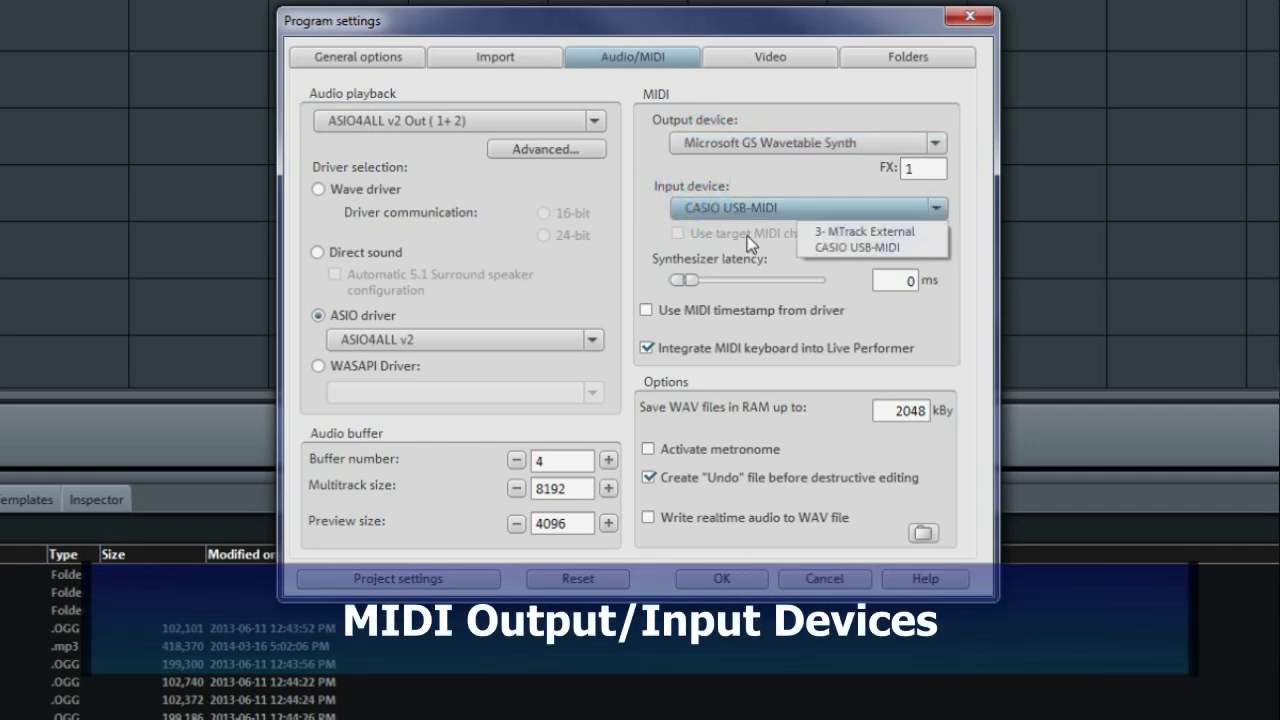
click(823, 248)
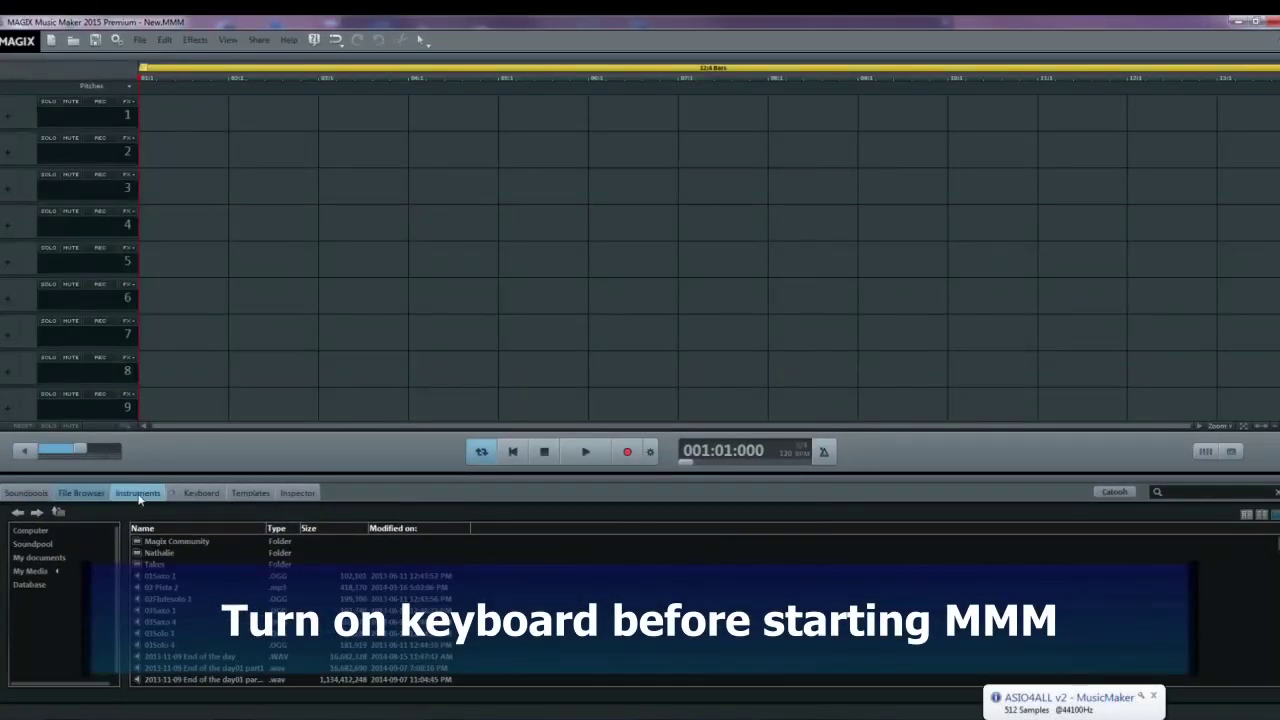
Select Electric Piano in the Instruments library, then open Help > Documentation > Table of contents
click(136, 493)
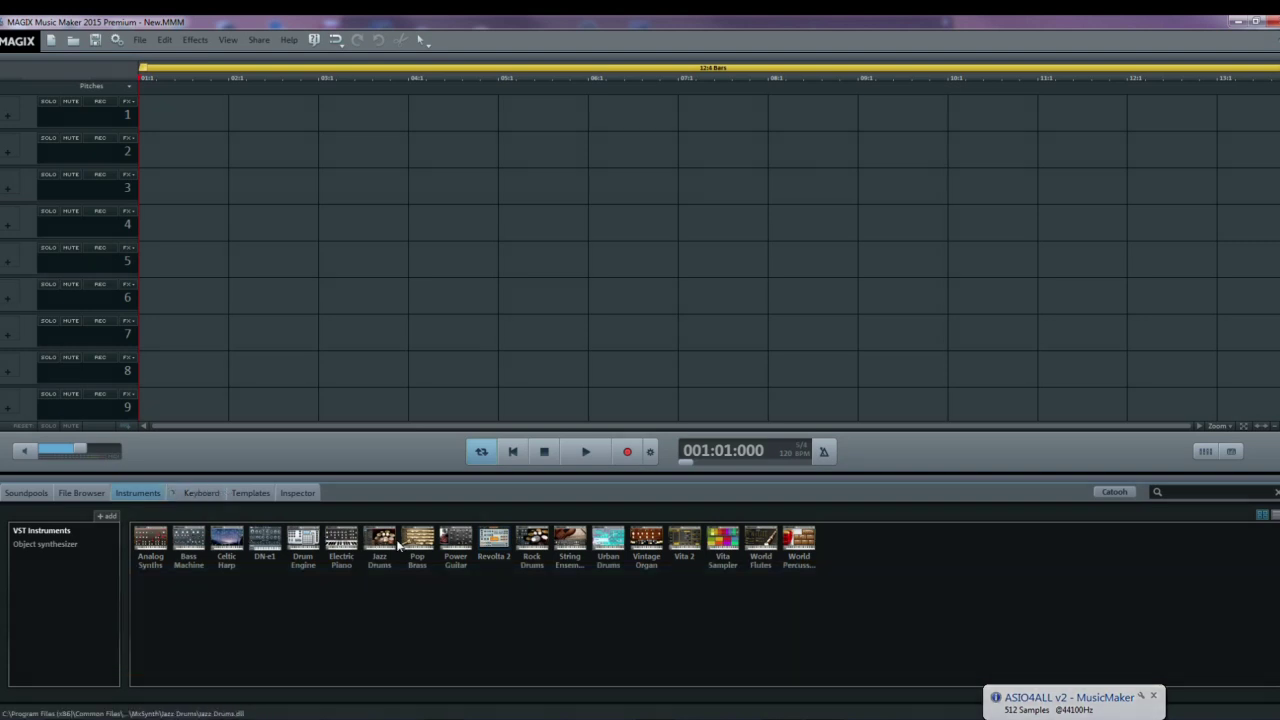
click(341, 545)
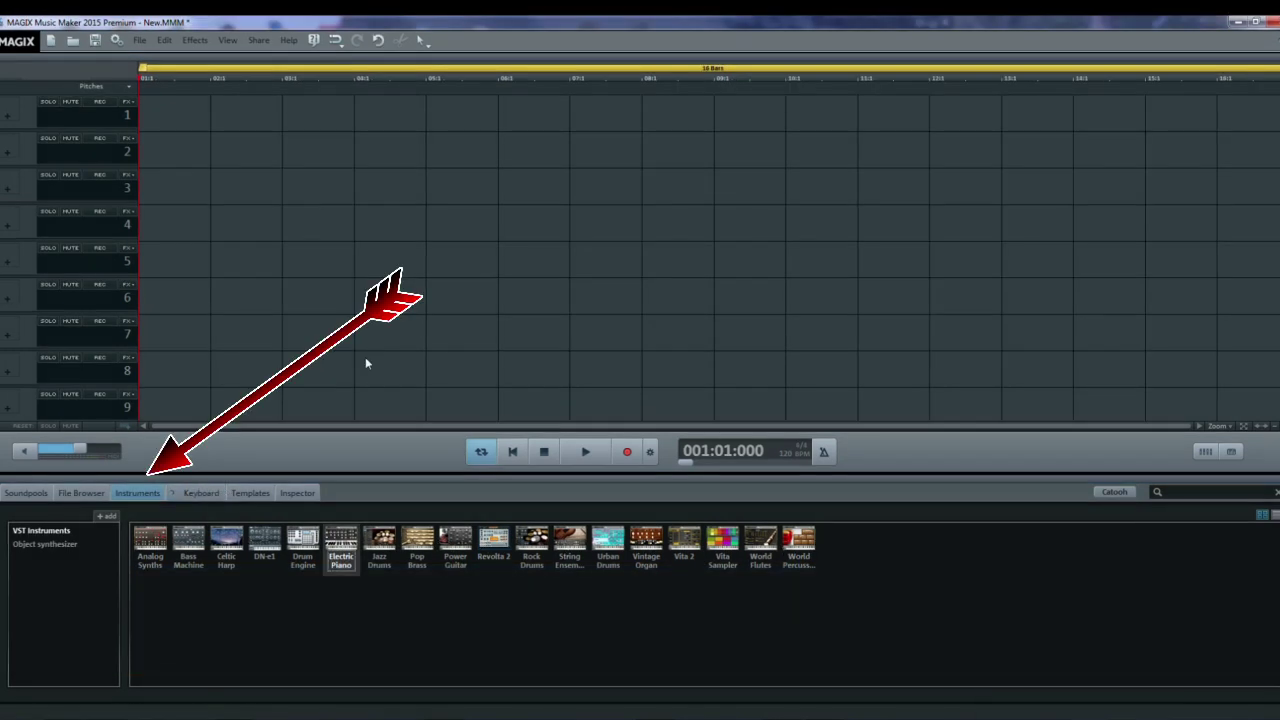
click(290, 41)
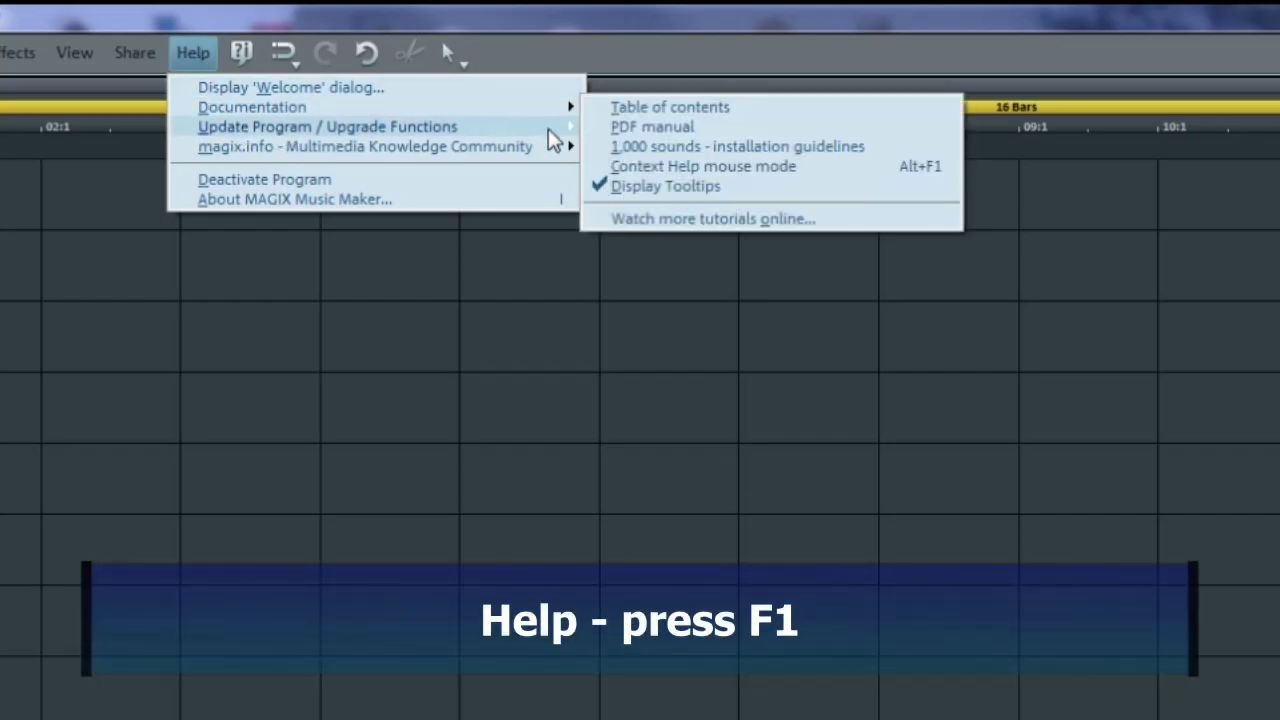
mouse_move(573, 131)
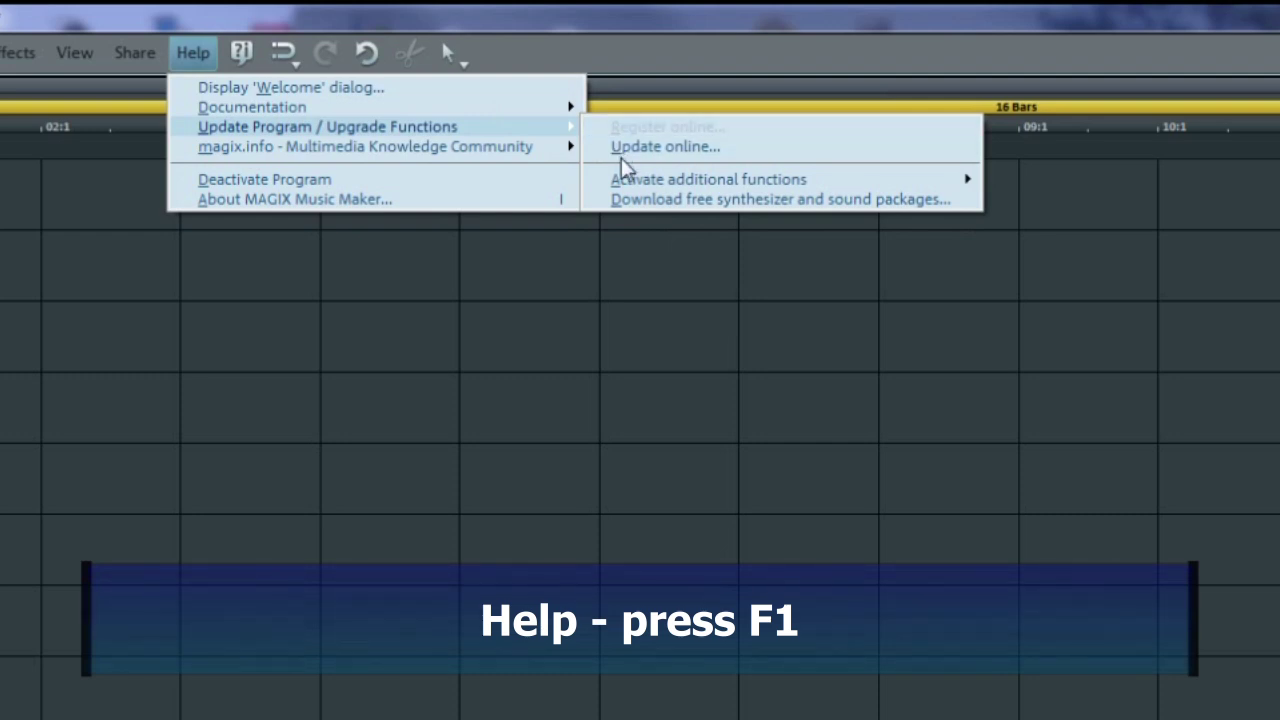
mouse_move(633, 184)
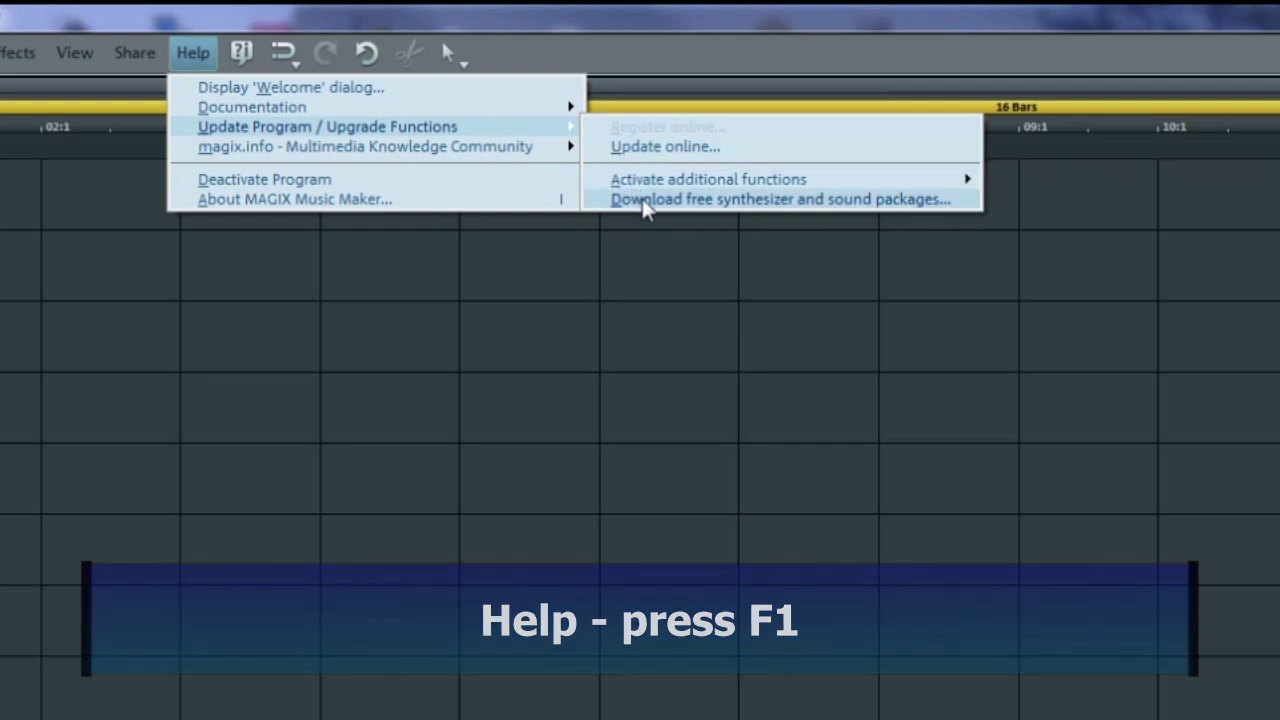
click(193, 55)
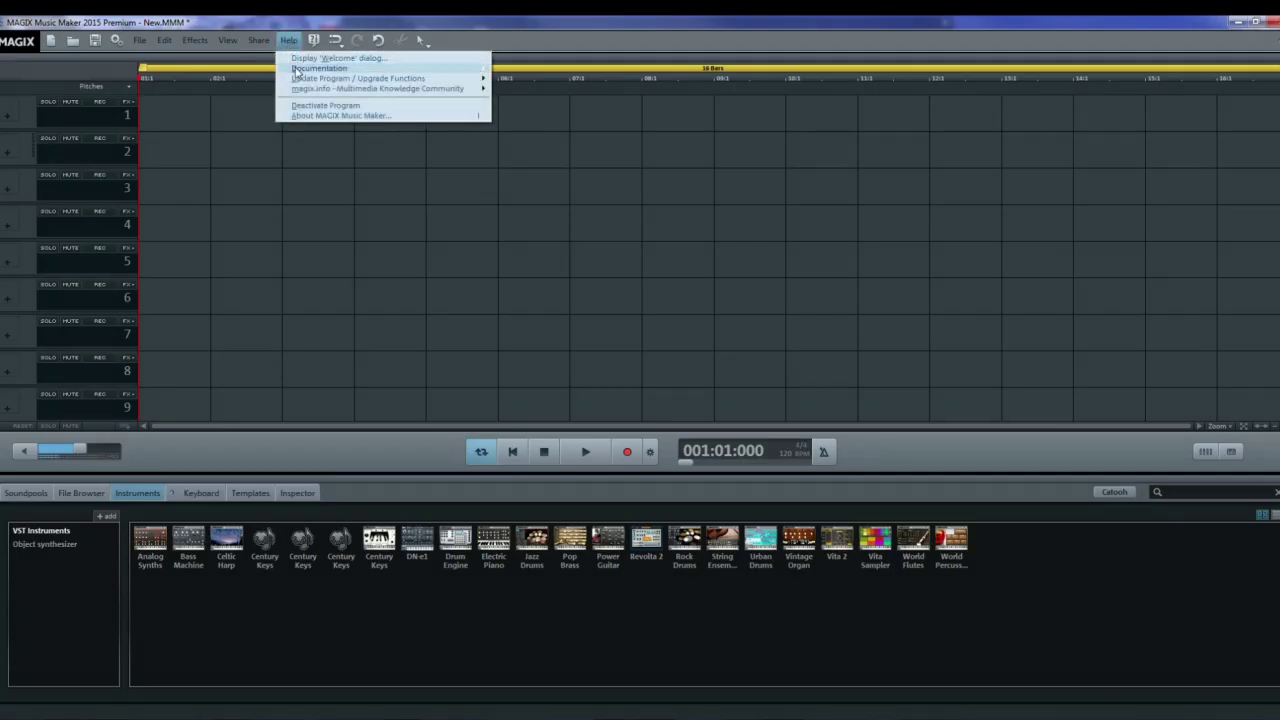
mouse_move(297, 72)
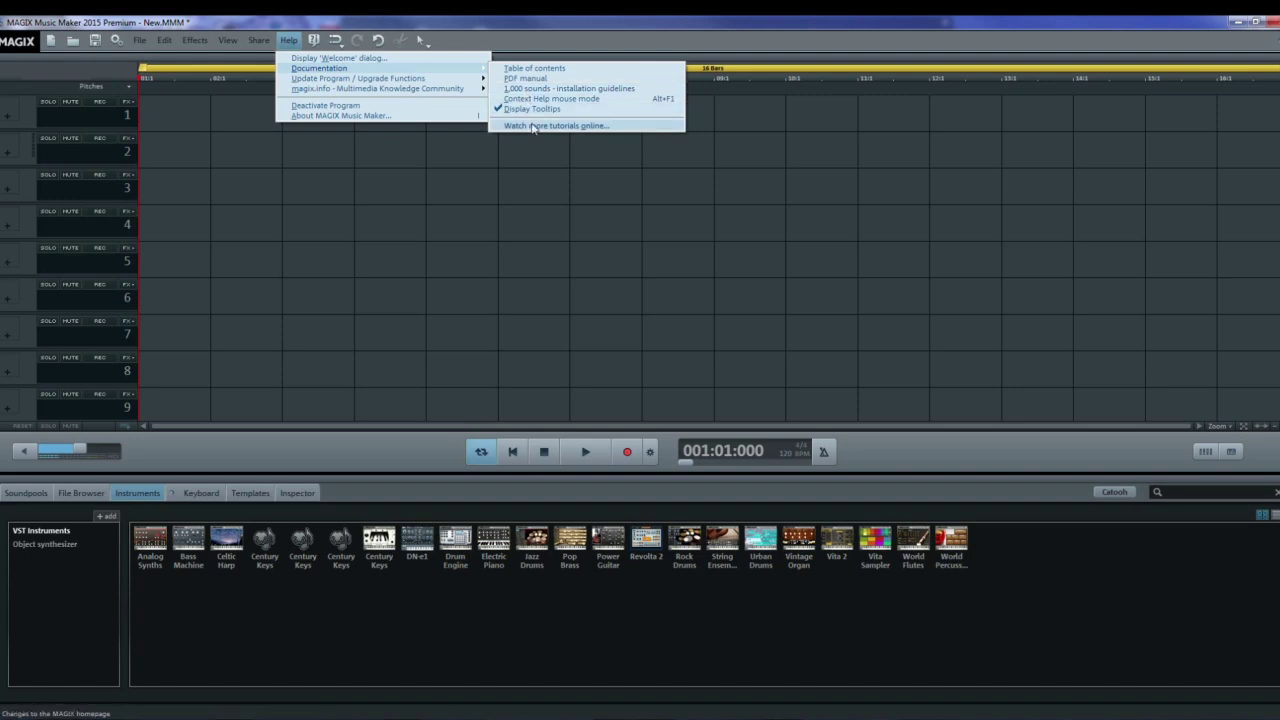
click(520, 69)
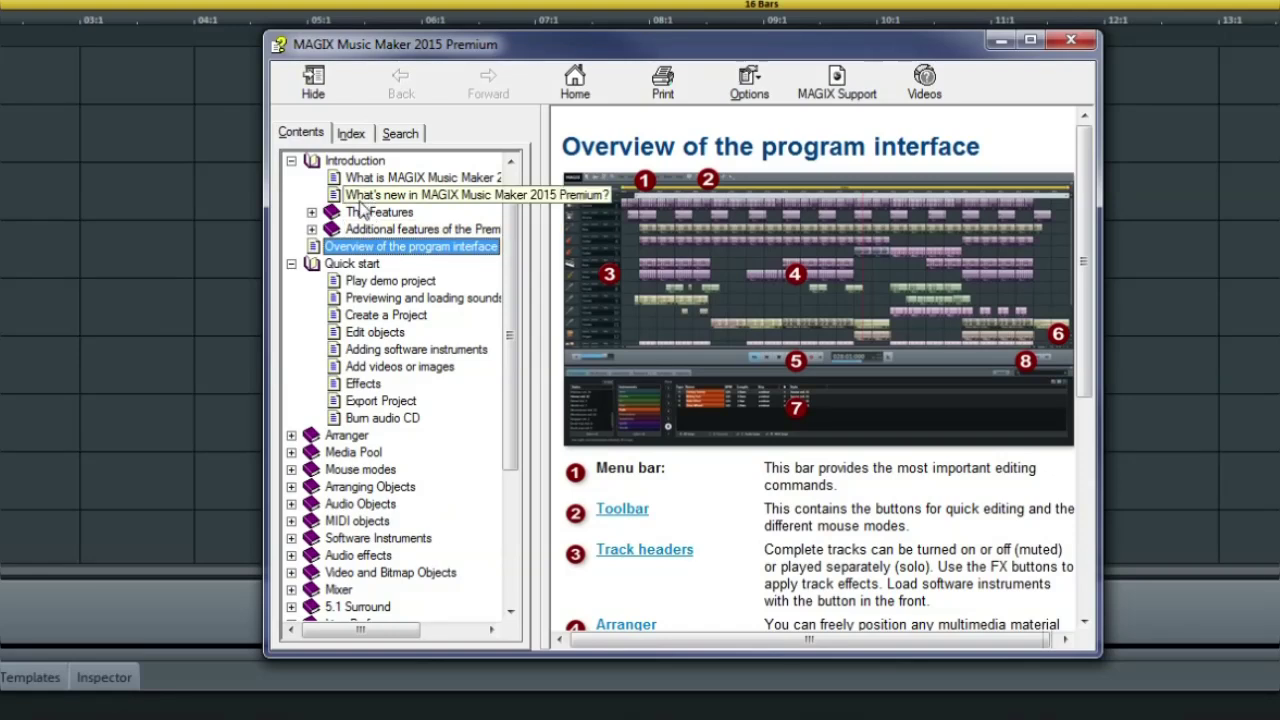
Expand The Features and Premium additional features topics, then open the Quick start chapter
click(311, 212)
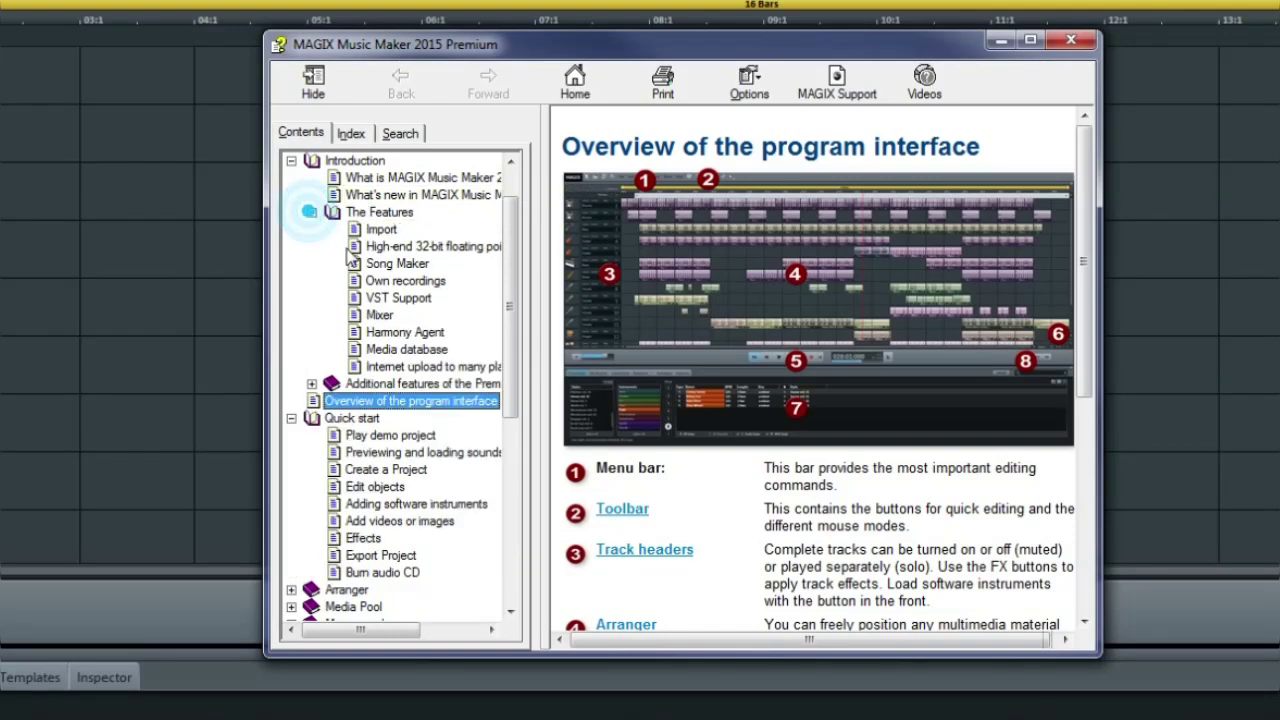
click(311, 383)
scroll(356, 438, down, 5)
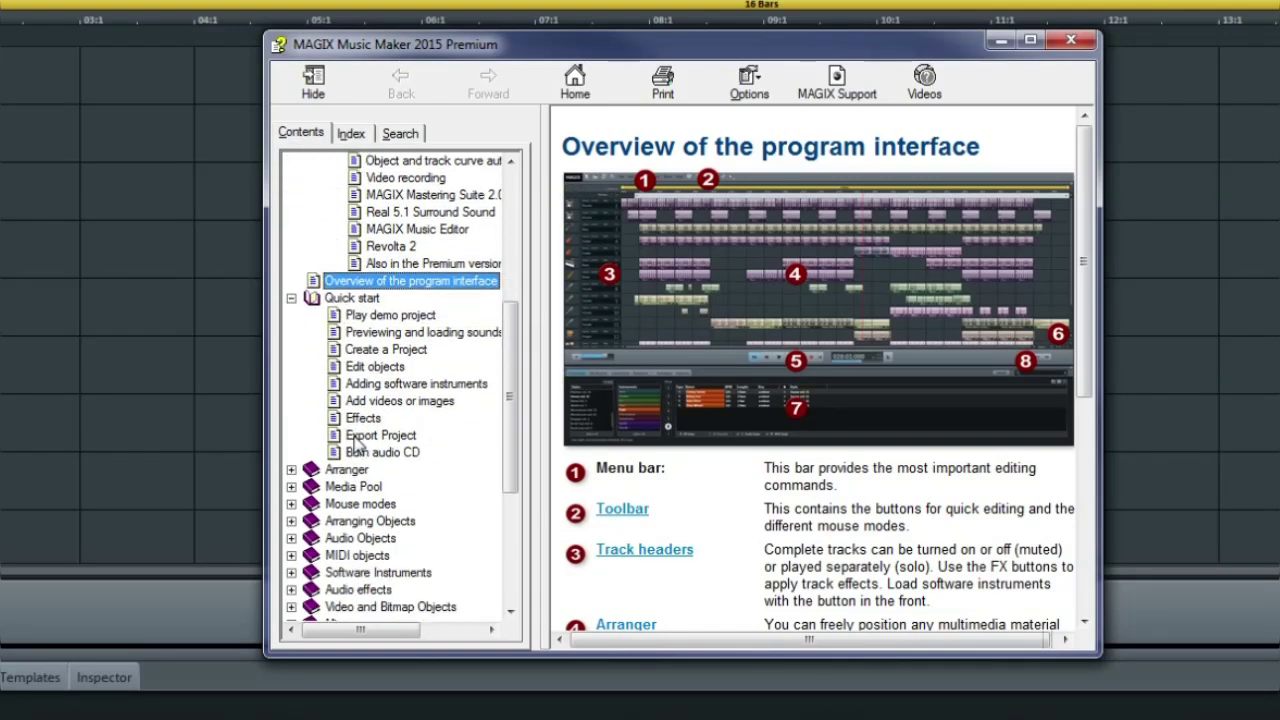
click(350, 298)
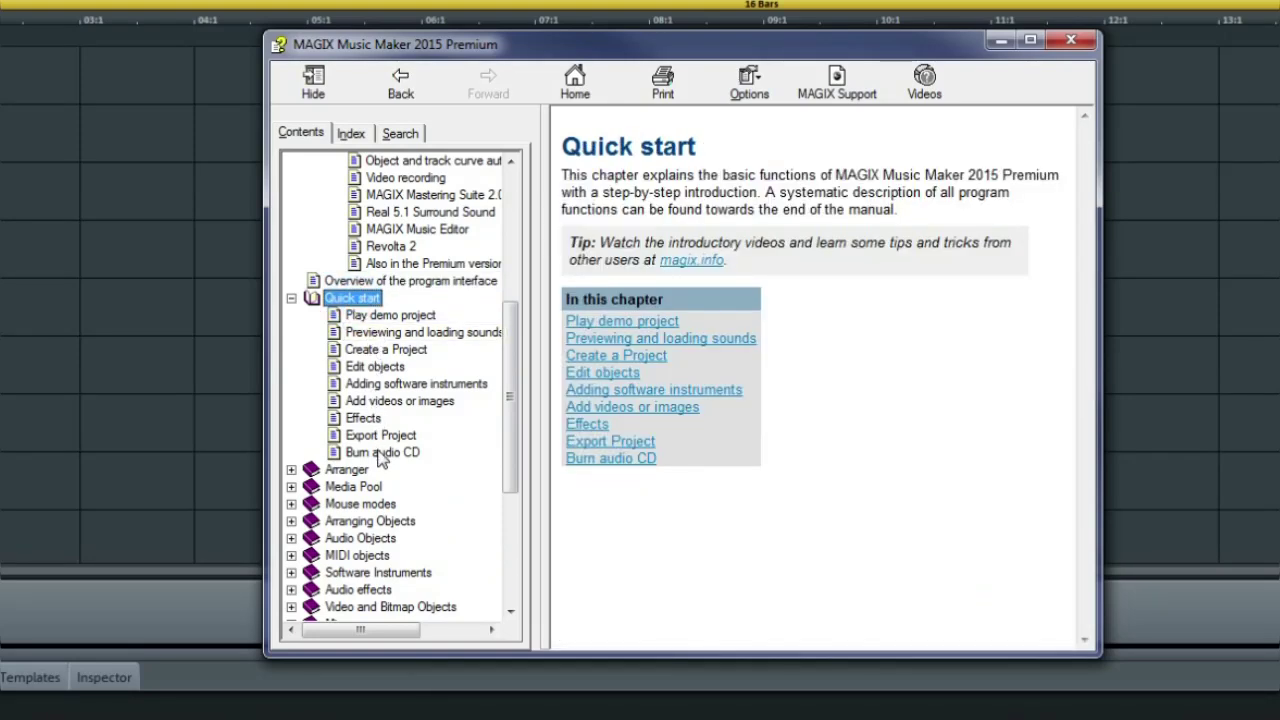
Search the help for 'midi', view the MIDI editor and MIDI recording topics, then open magix.info
click(399, 134)
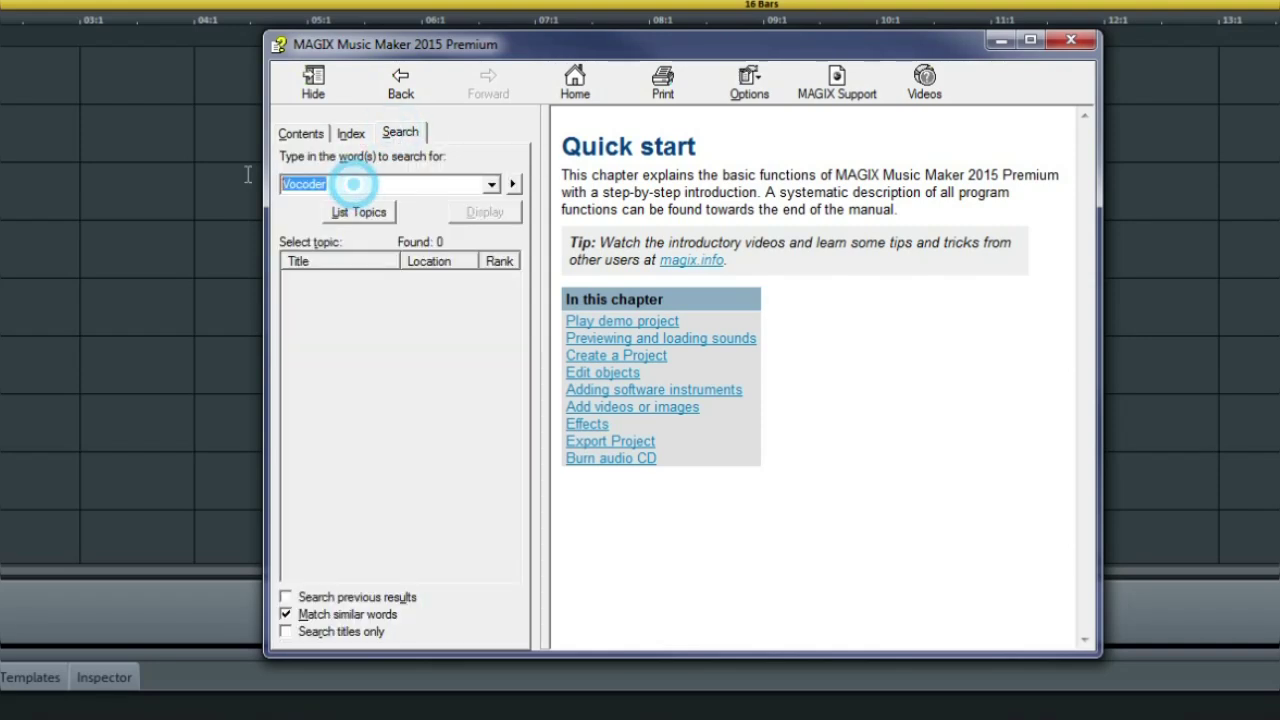
text(midi)
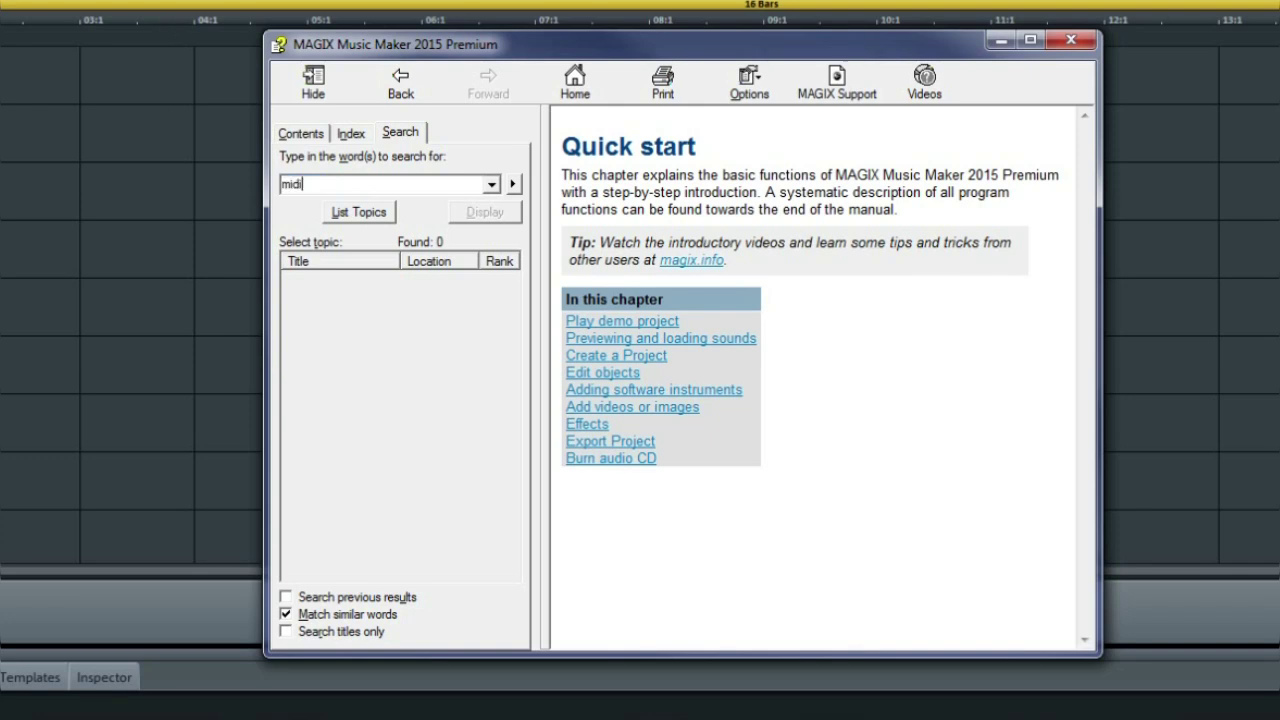
key(Return)
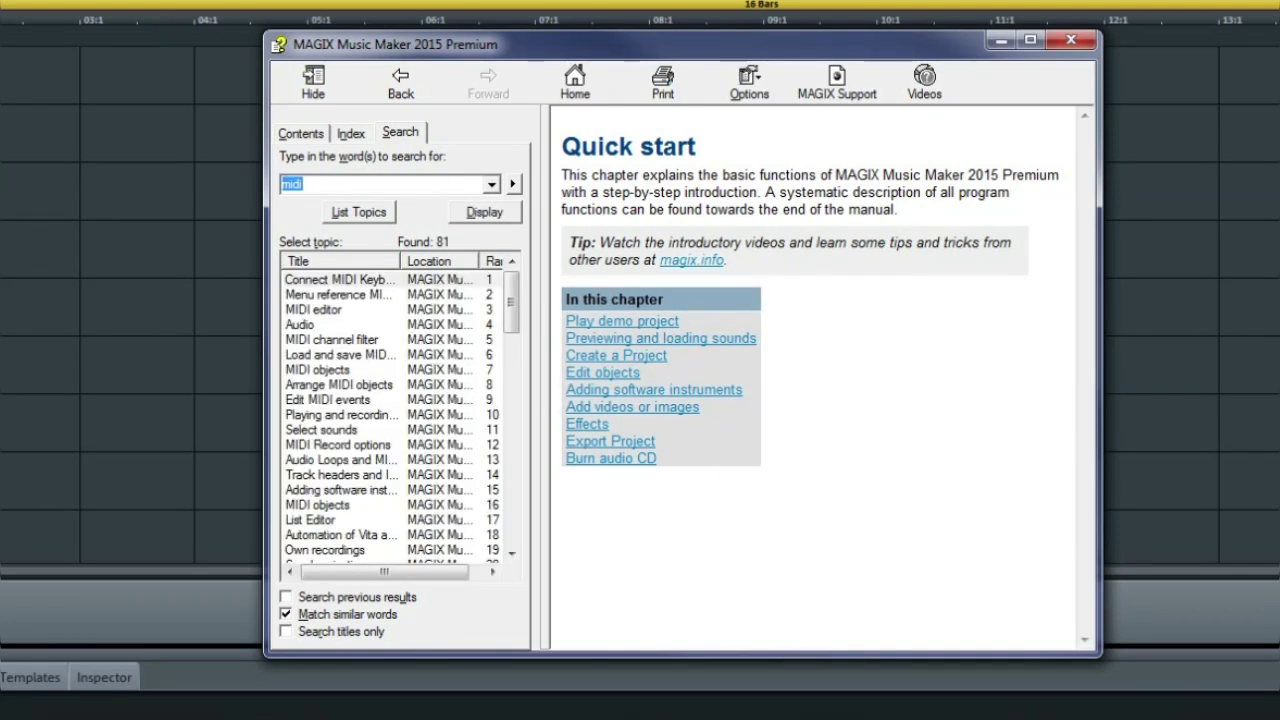
double_click(311, 312)
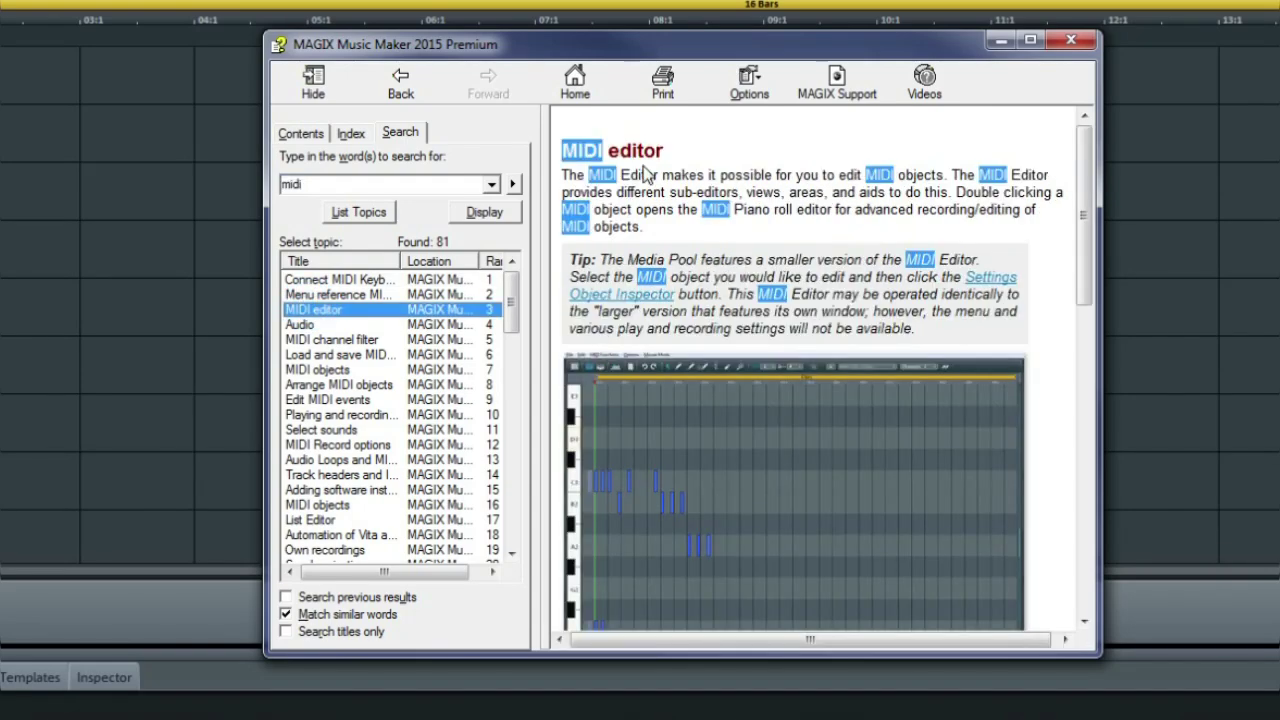
double_click(325, 415)
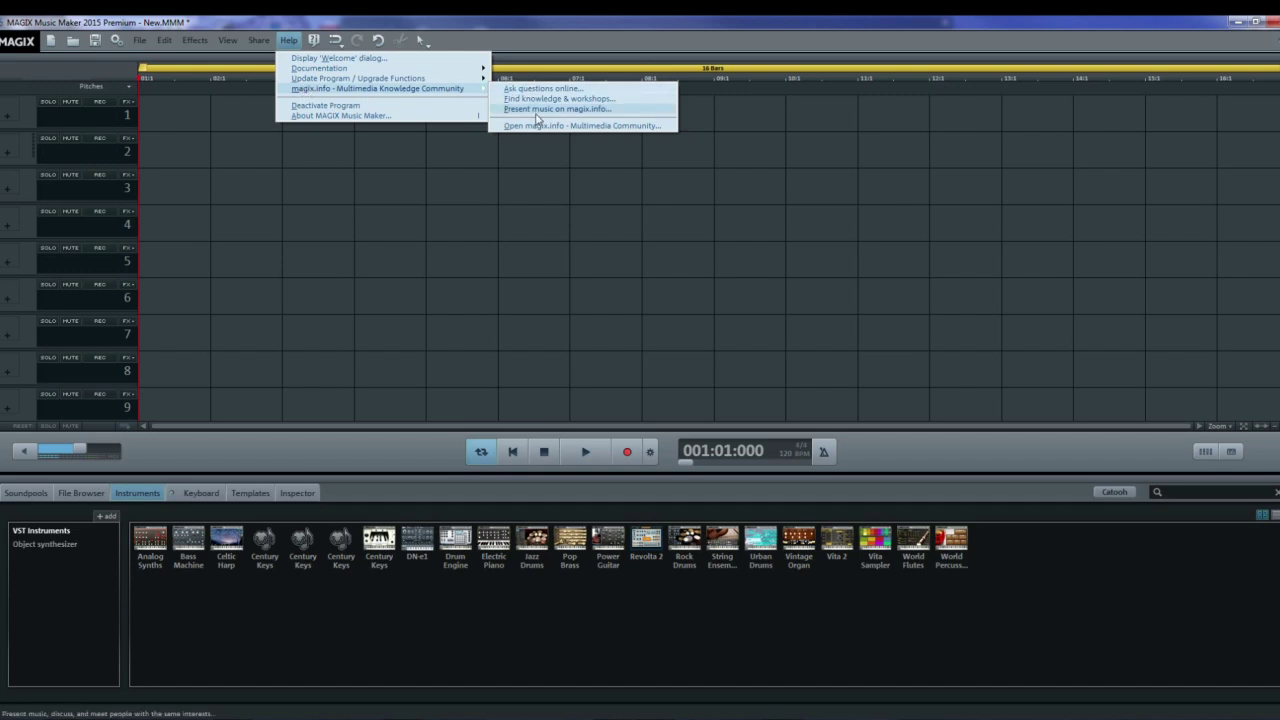
click(537, 125)
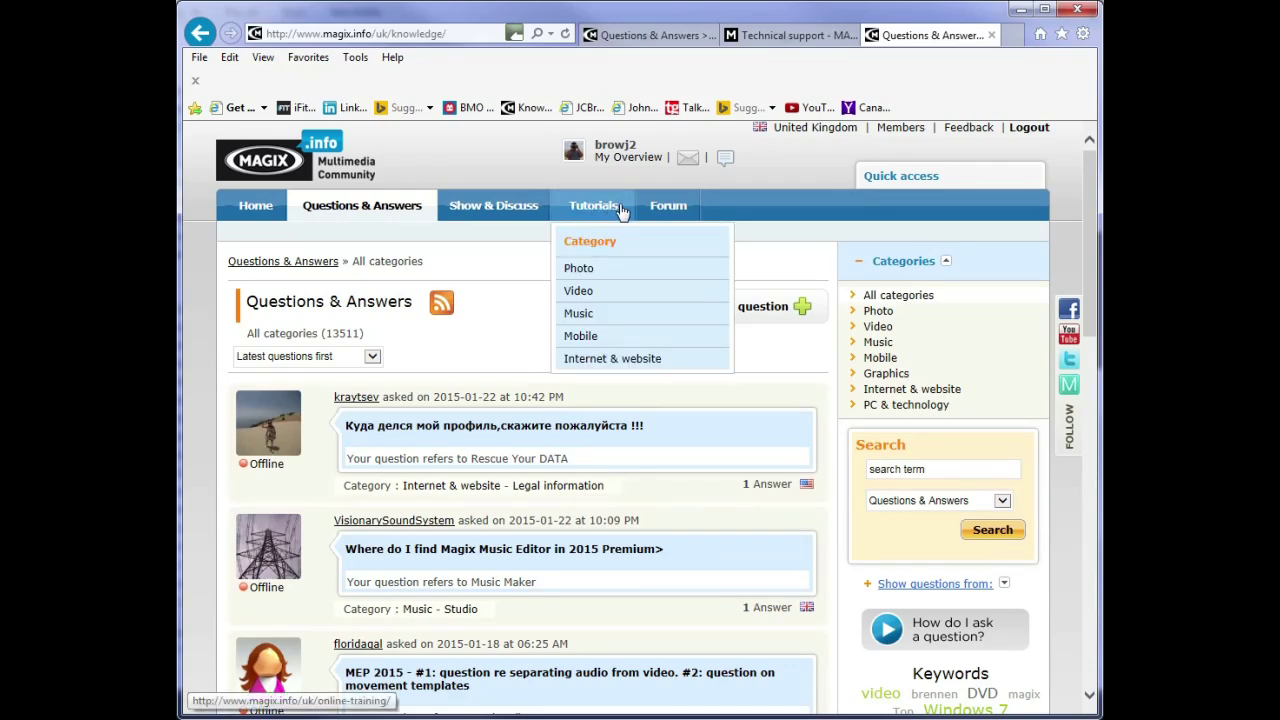
Browse magix.info's Music tutorials and the Music Maker forum, then return to Questions & Answers to pose a question
click(586, 217)
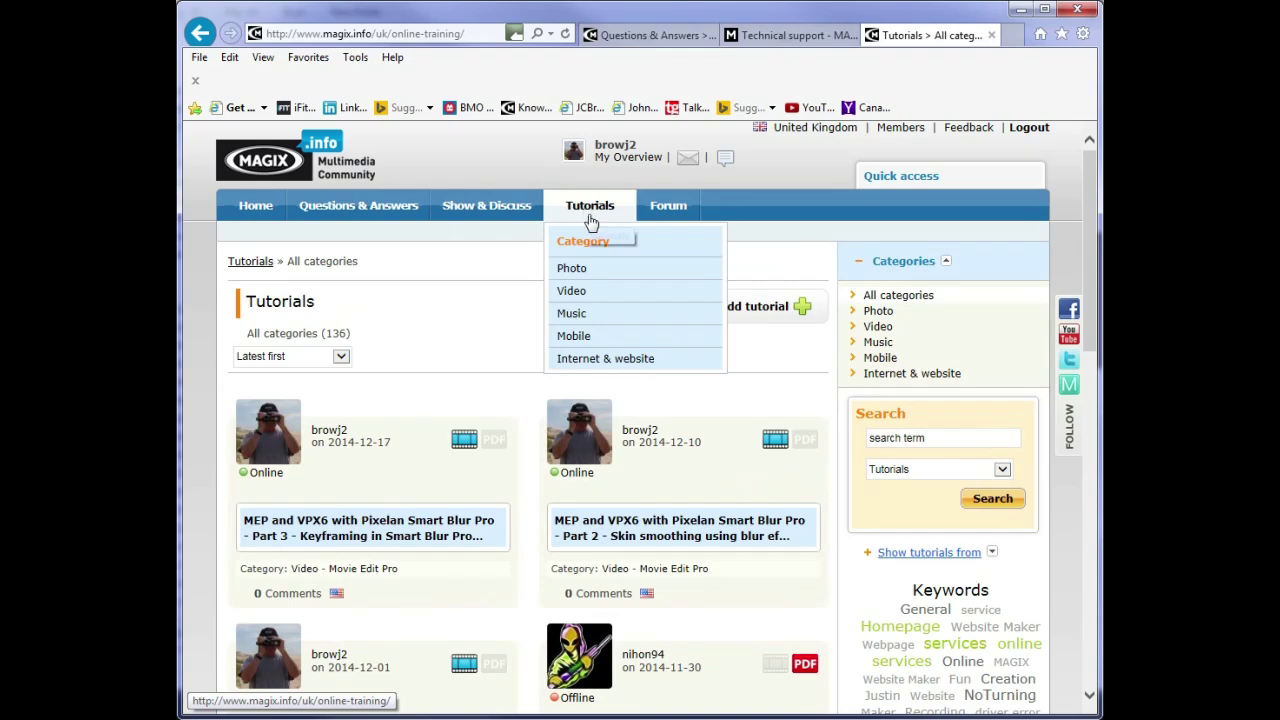
click(878, 345)
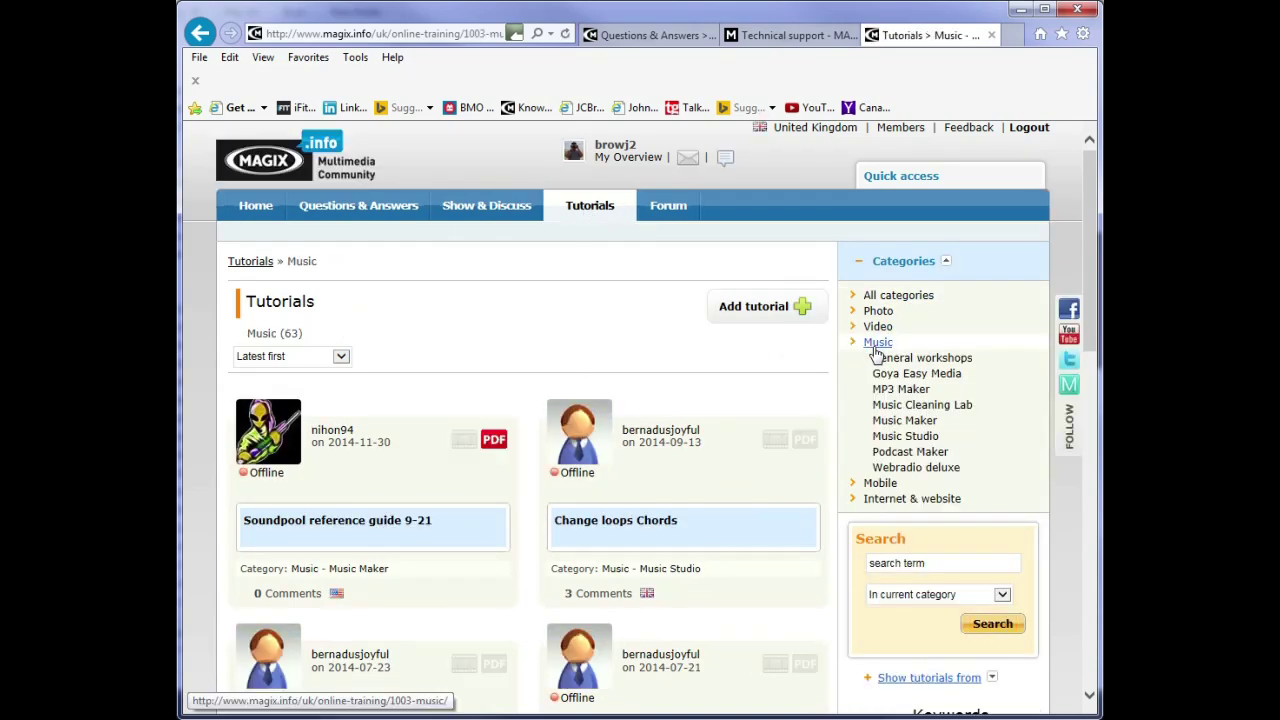
click(667, 211)
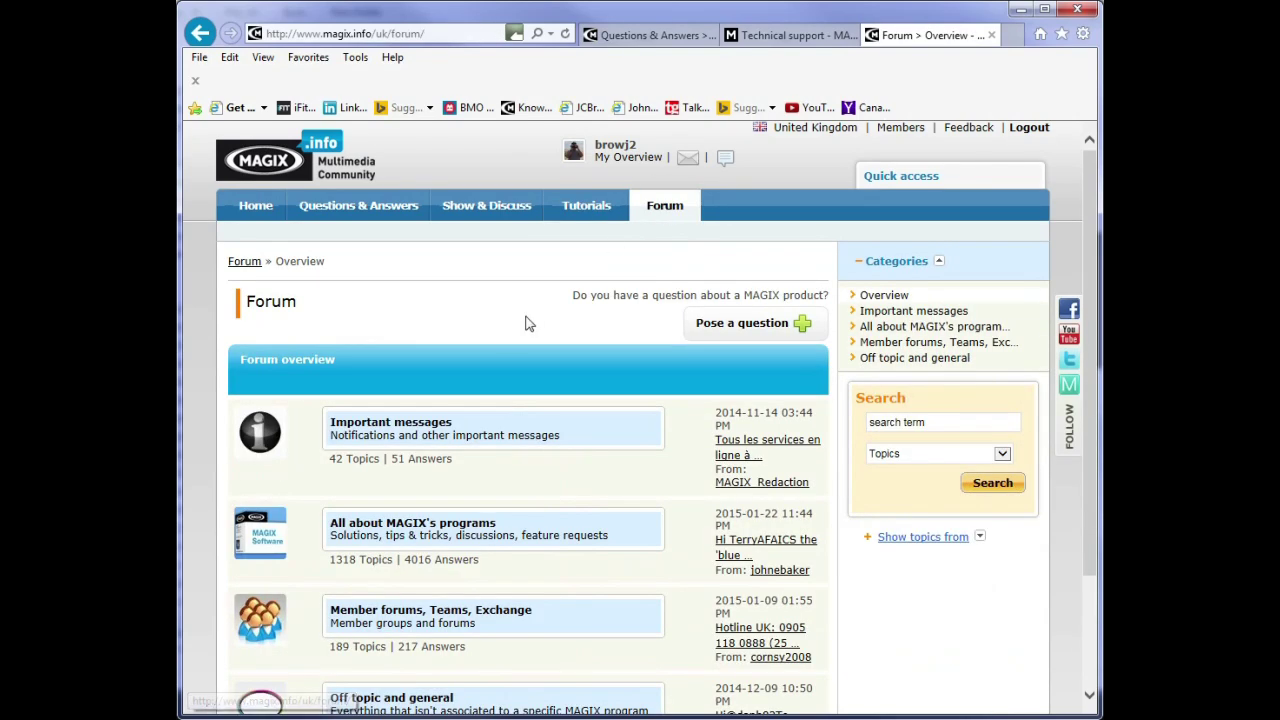
click(377, 530)
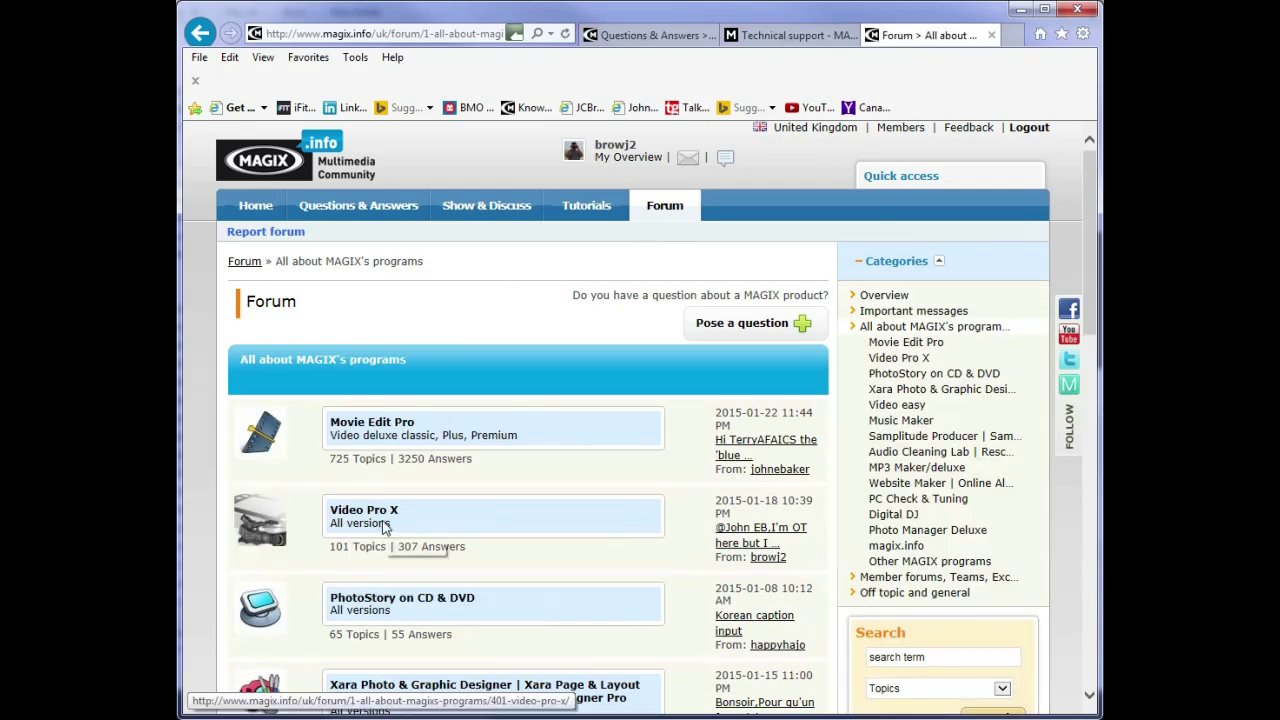
scroll(383, 527, down, 5)
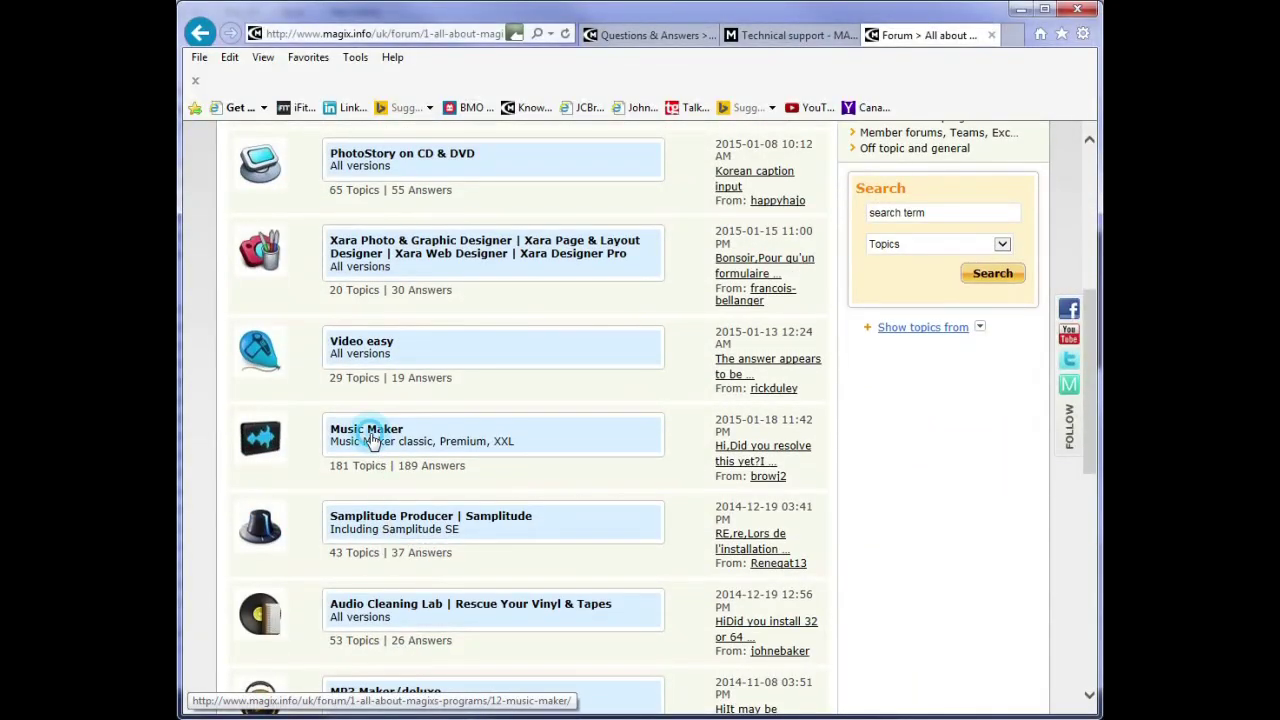
click(370, 441)
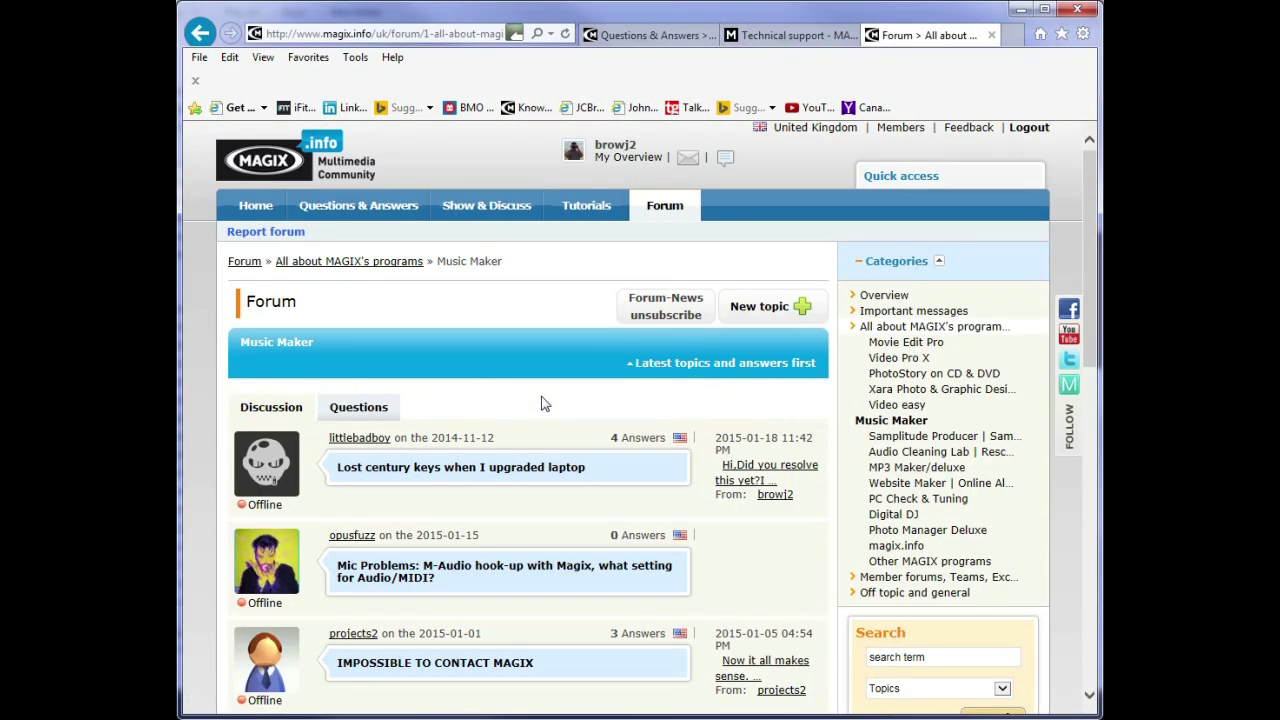
click(340, 206)
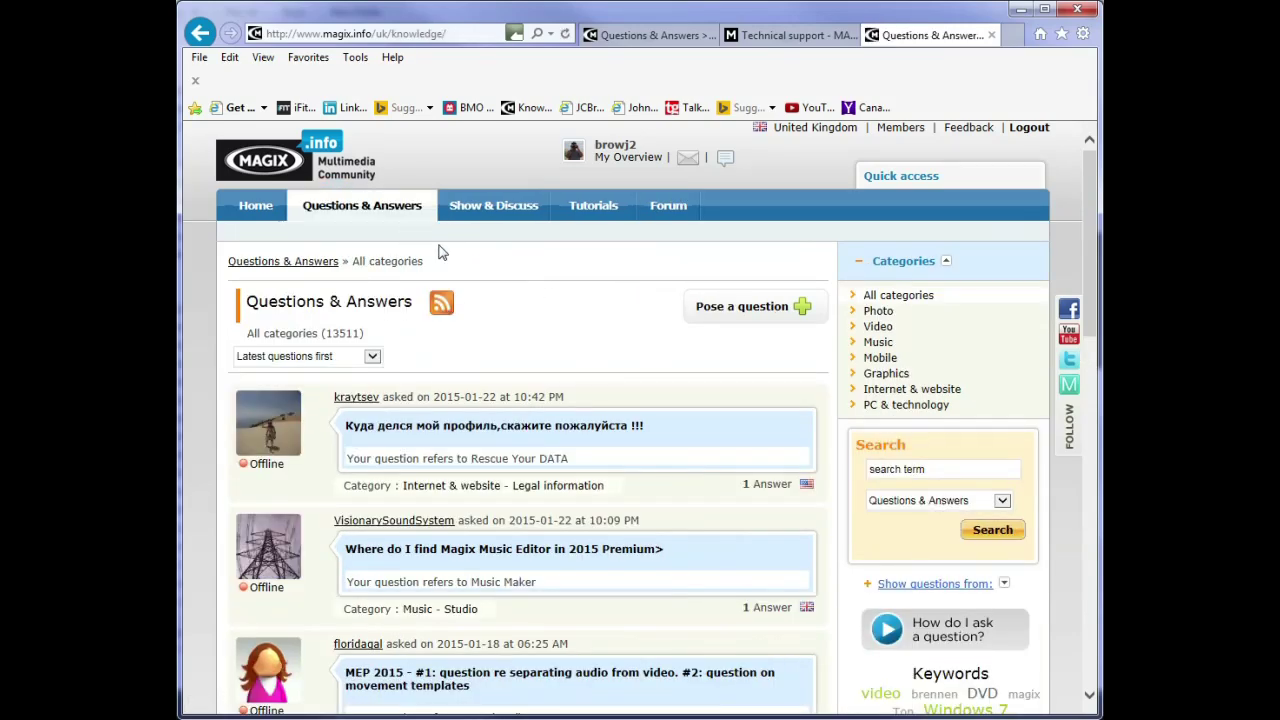
click(748, 314)
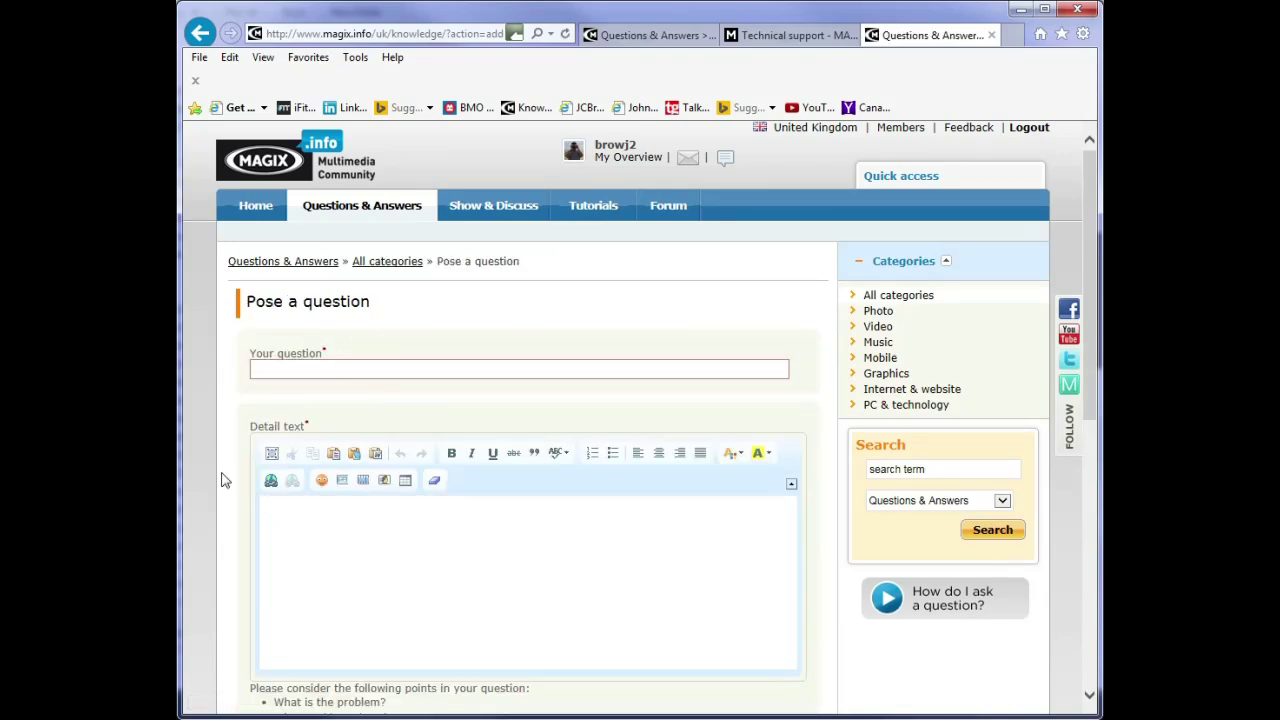
Scroll down through the Pose a question form's question, detail and keyword fields
scroll(235, 478, down, 2)
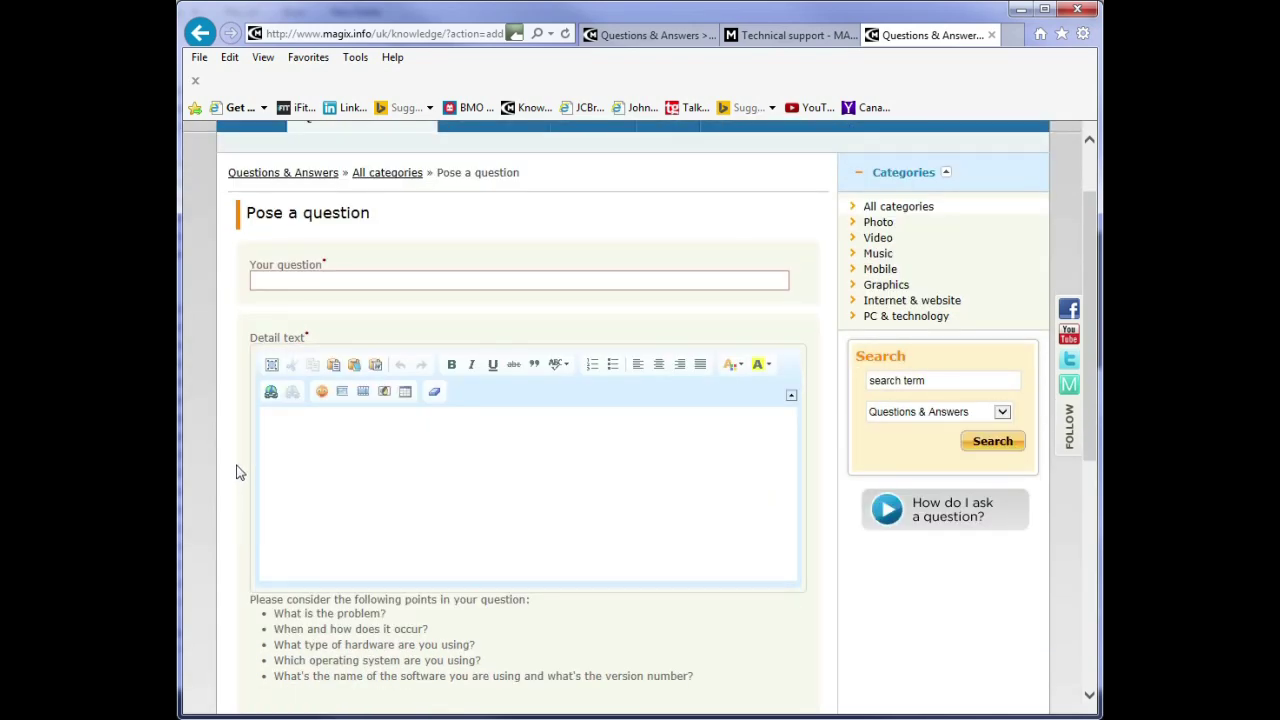
scroll(238, 478, down, 8)
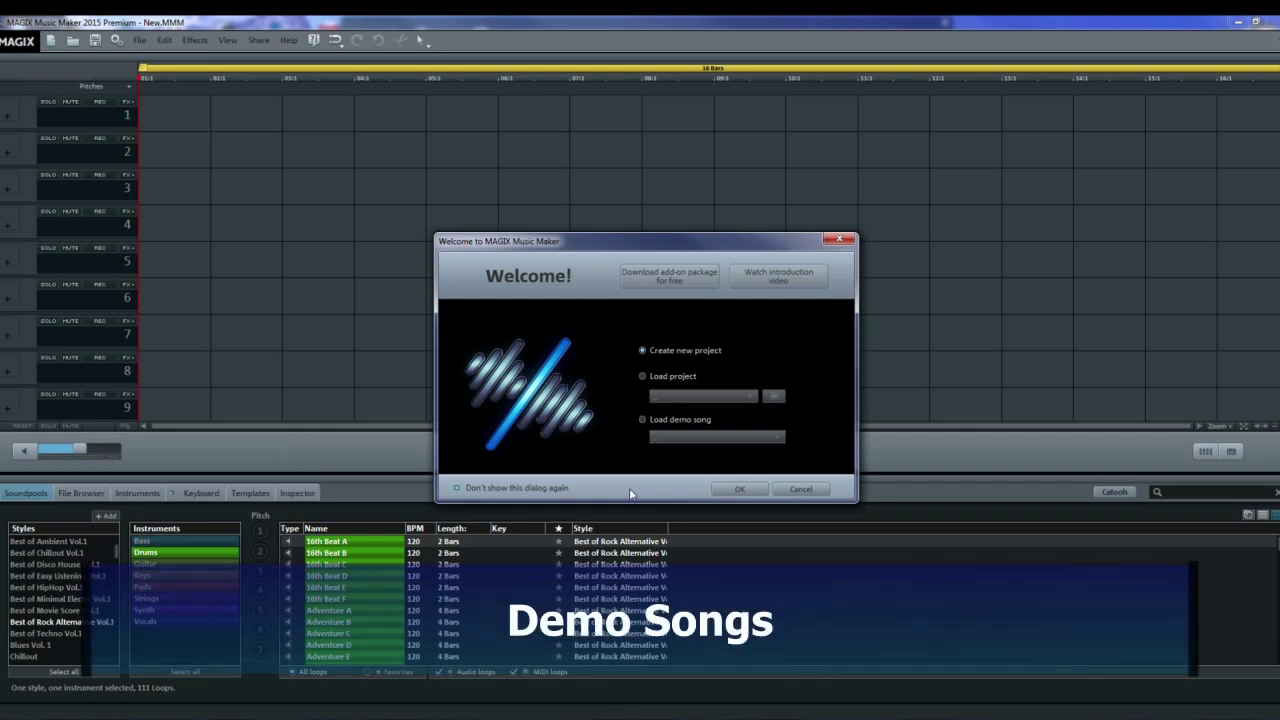
Load the Moviescore_Vol_4 demo song from the Welcome dialog's demo song list
click(642, 419)
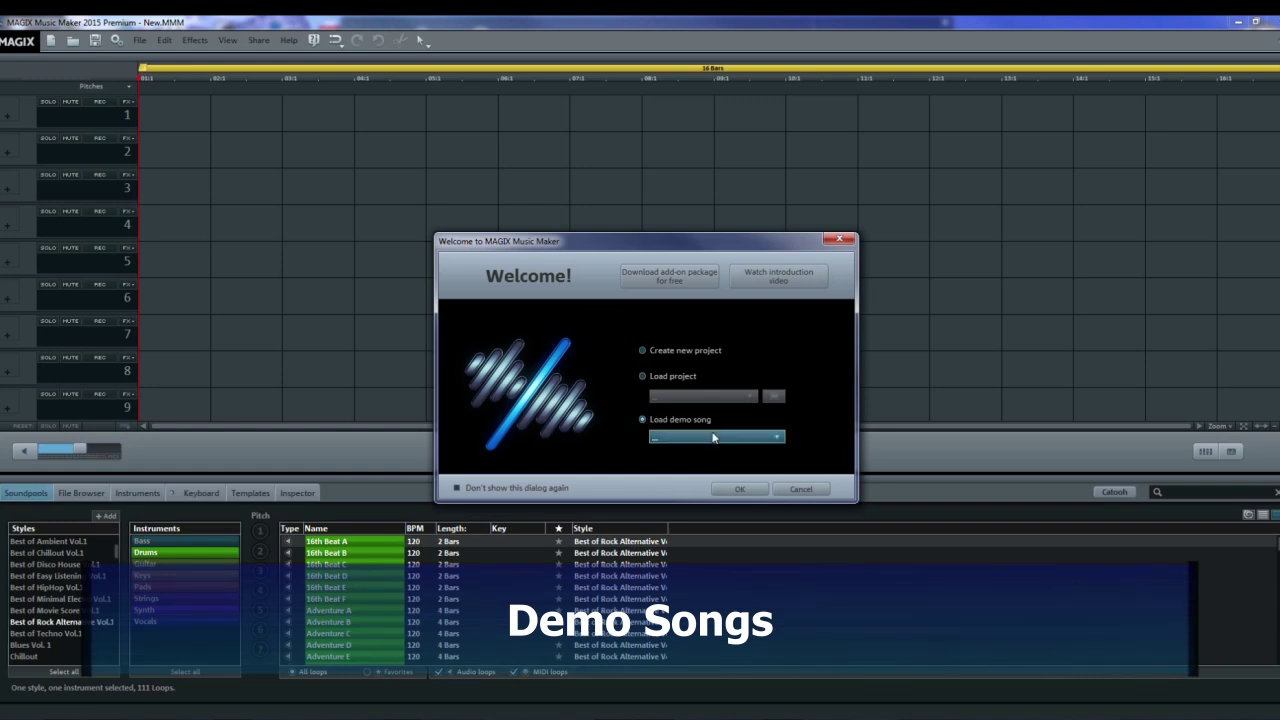
click(776, 437)
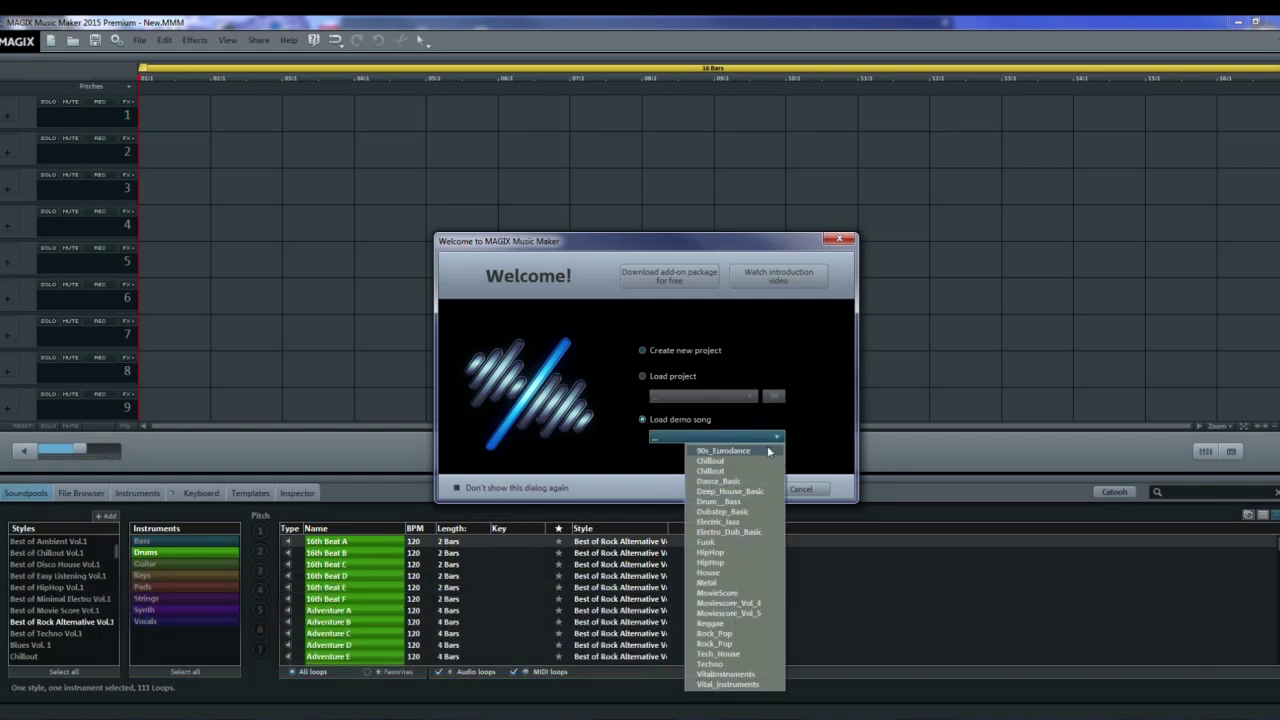
click(729, 603)
click(739, 488)
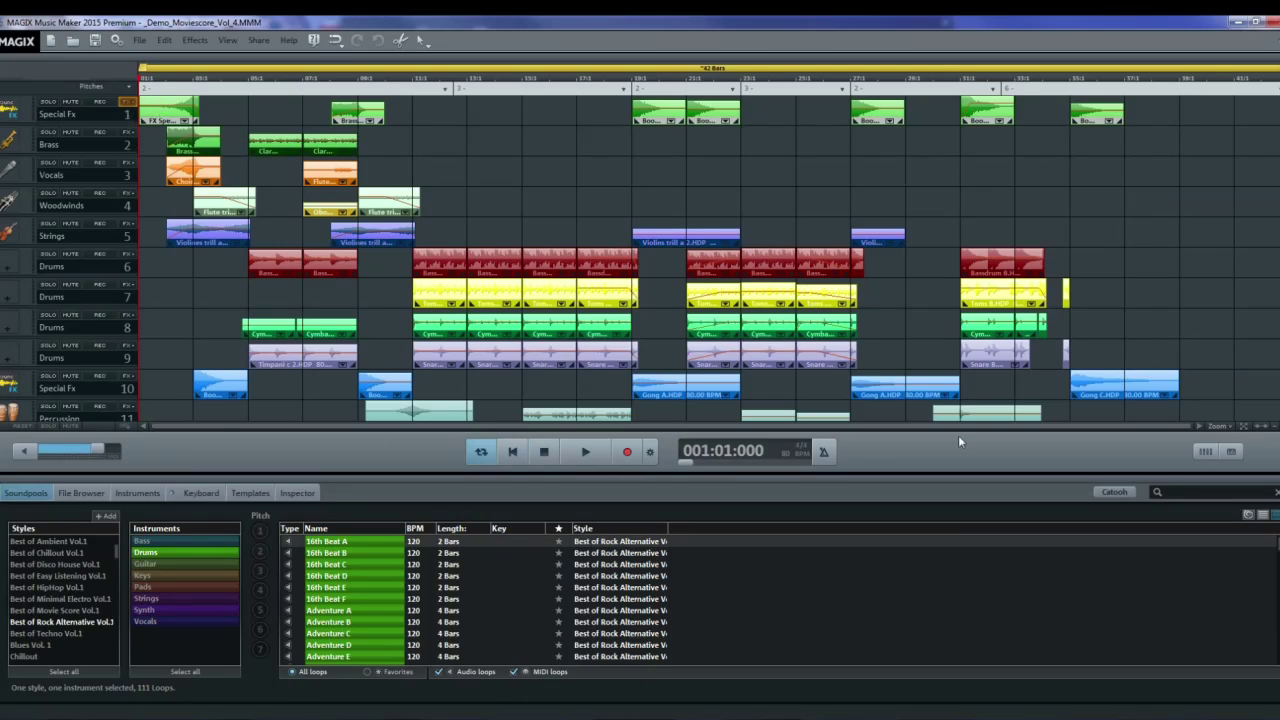
Zoom into the arrangement, drag Special Fx track 1 taller, and scroll back to the song start
drag(1187, 427, 710, 425)
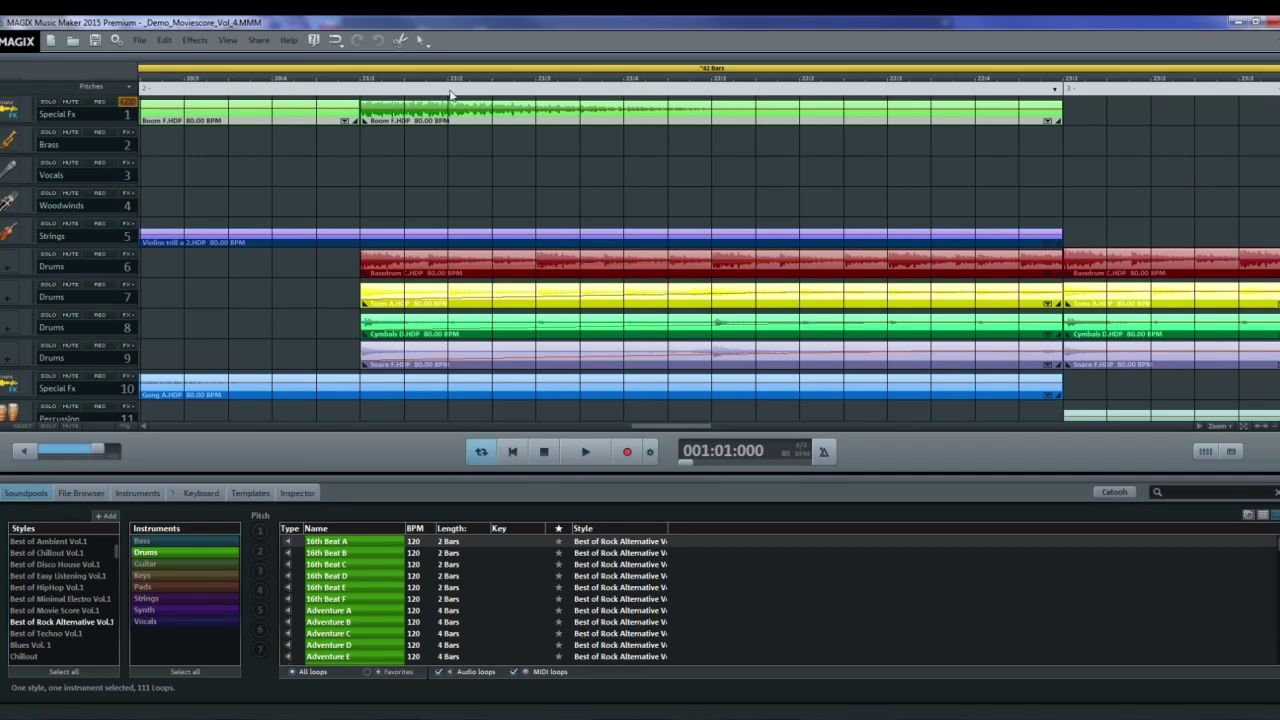
drag(12, 127, 4, 230)
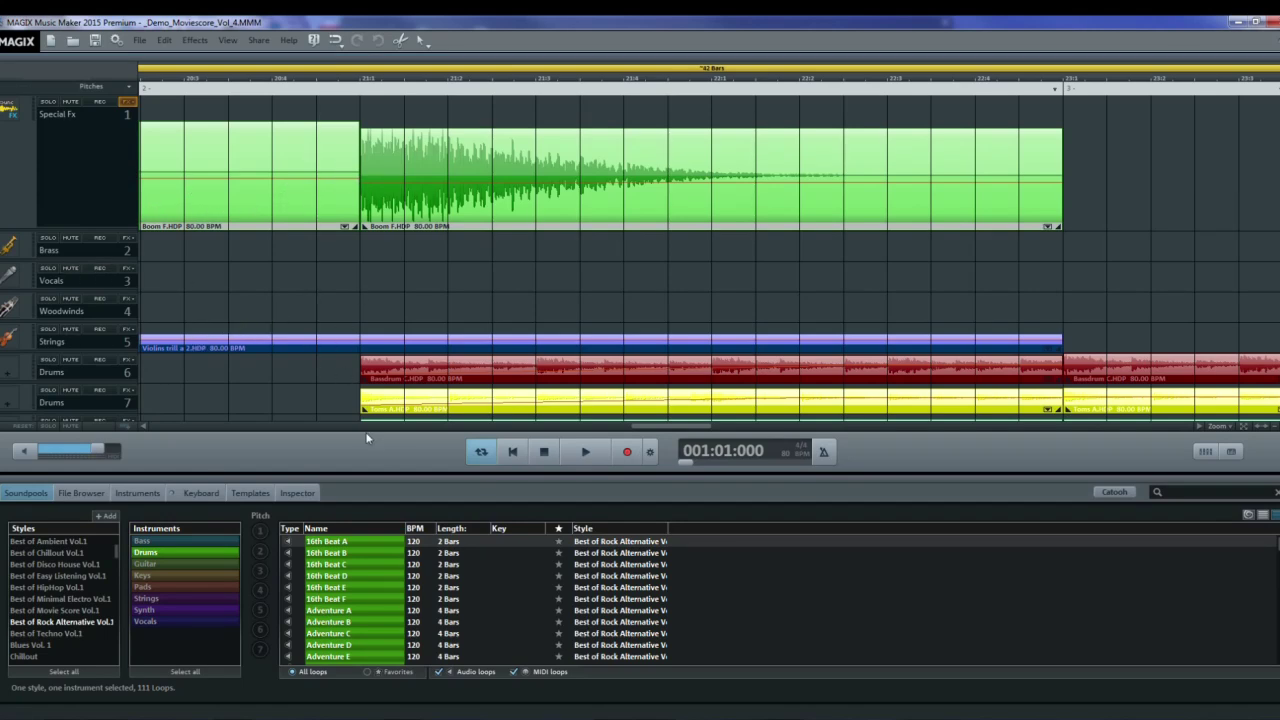
drag(645, 432, 118, 400)
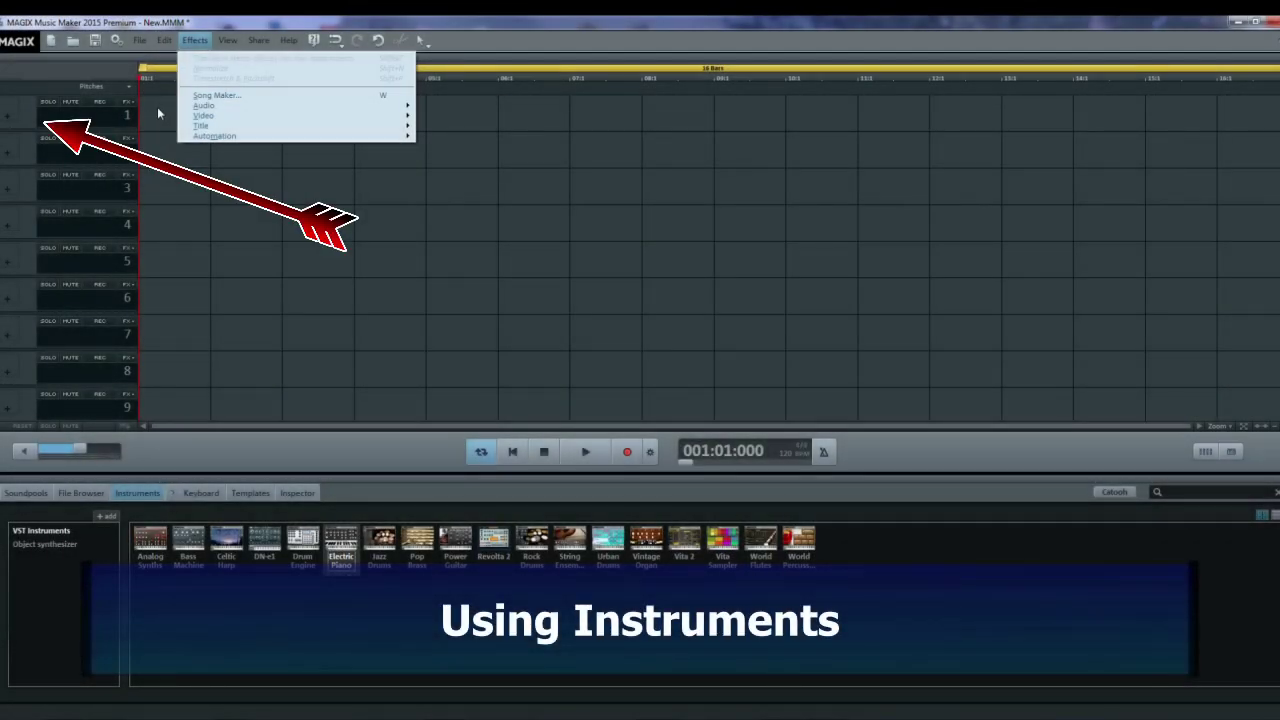
Load the Celtic Harp 'Acoustic Harp Default' preset onto track 1
click(157, 107)
click(9, 119)
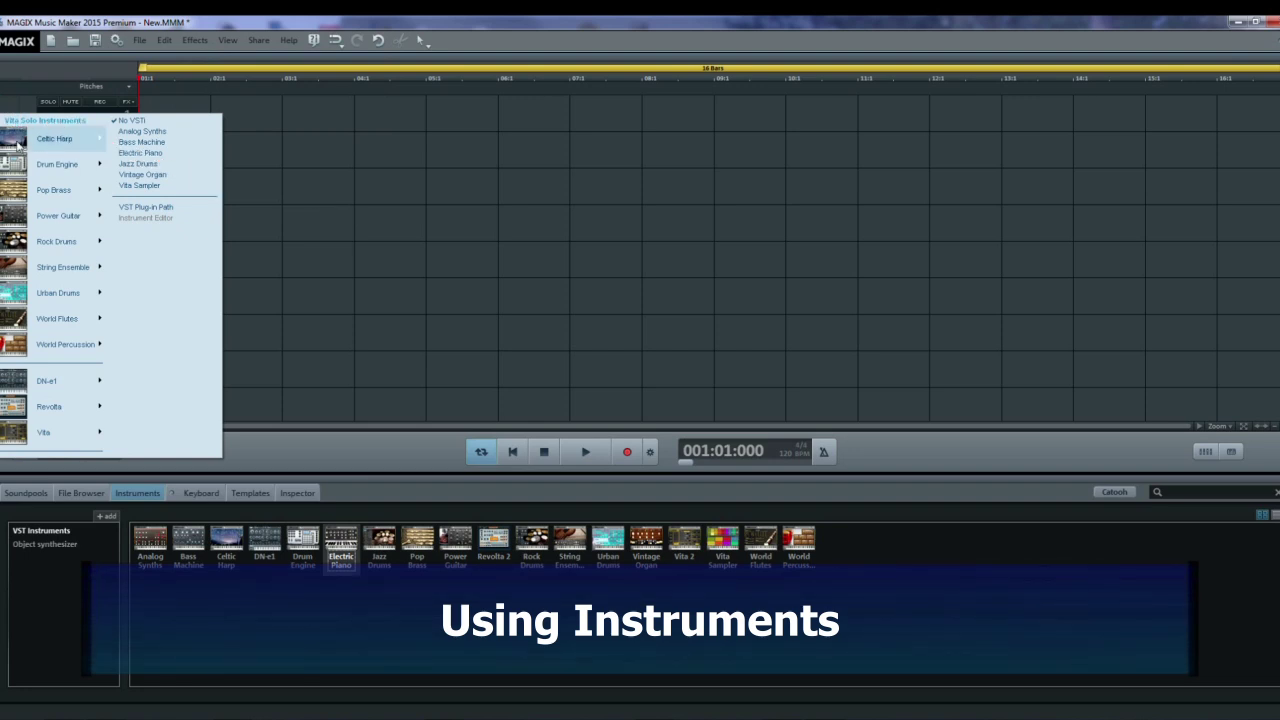
mouse_move(18, 143)
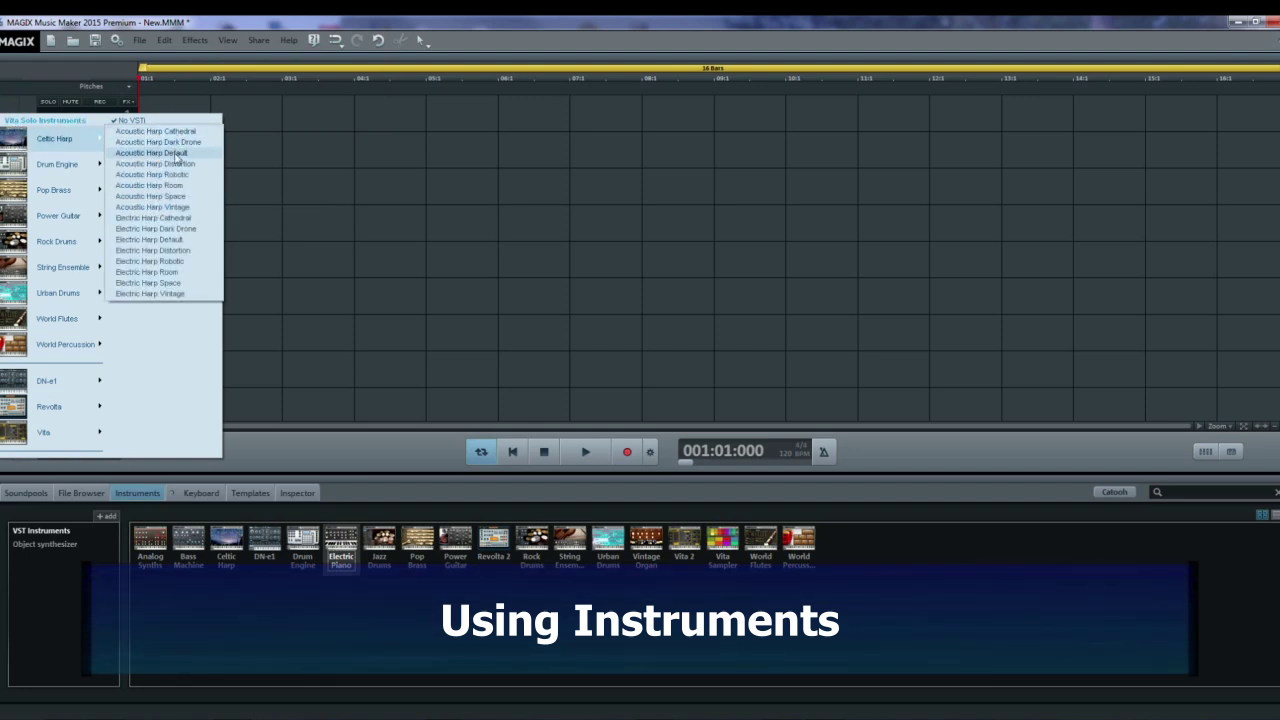
click(170, 152)
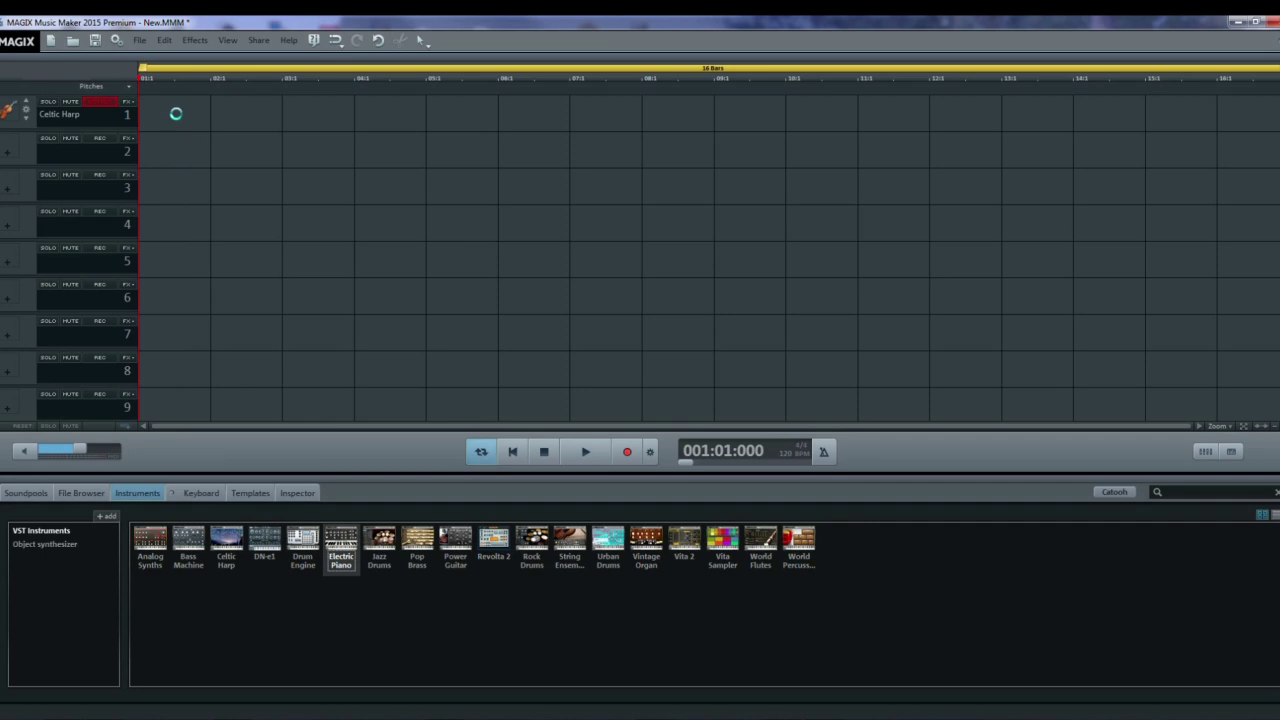
drag(285, 93, 717, 128)
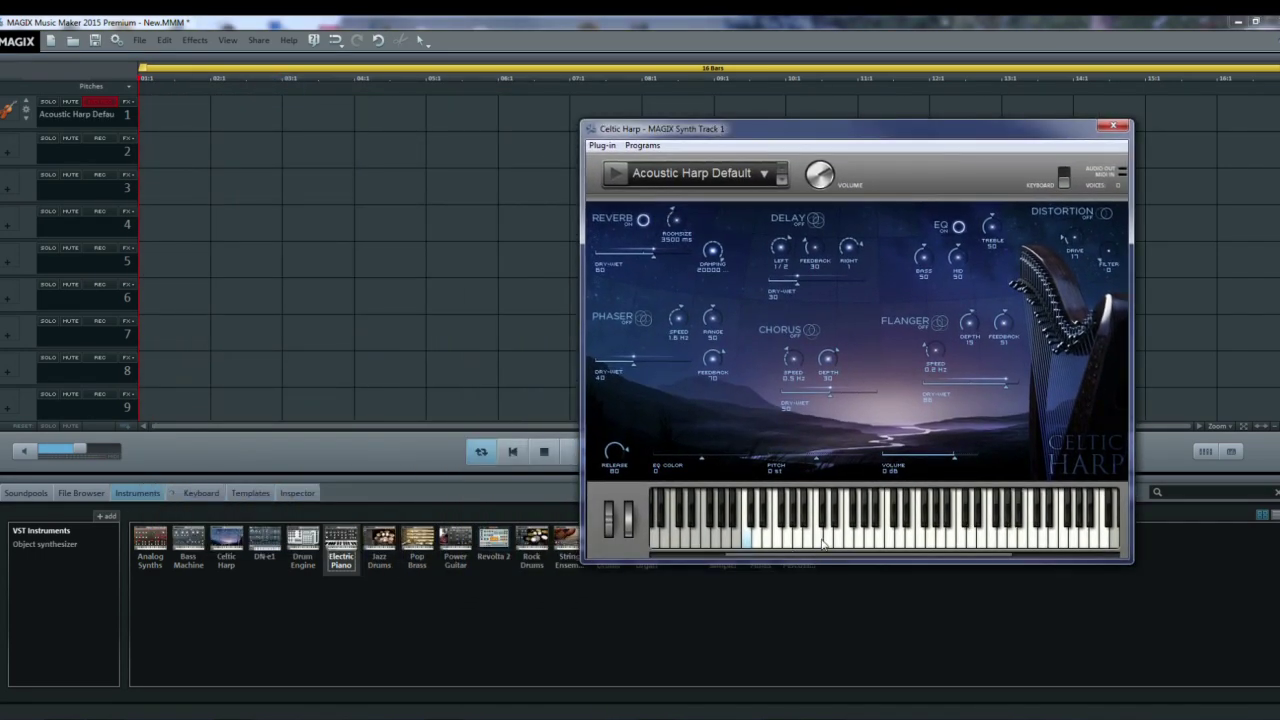
Audition a few harp notes, then record a short MIDI clip on track 1 and play it back
click(822, 544)
click(847, 544)
click(831, 543)
click(822, 544)
drag(677, 137, 790, 163)
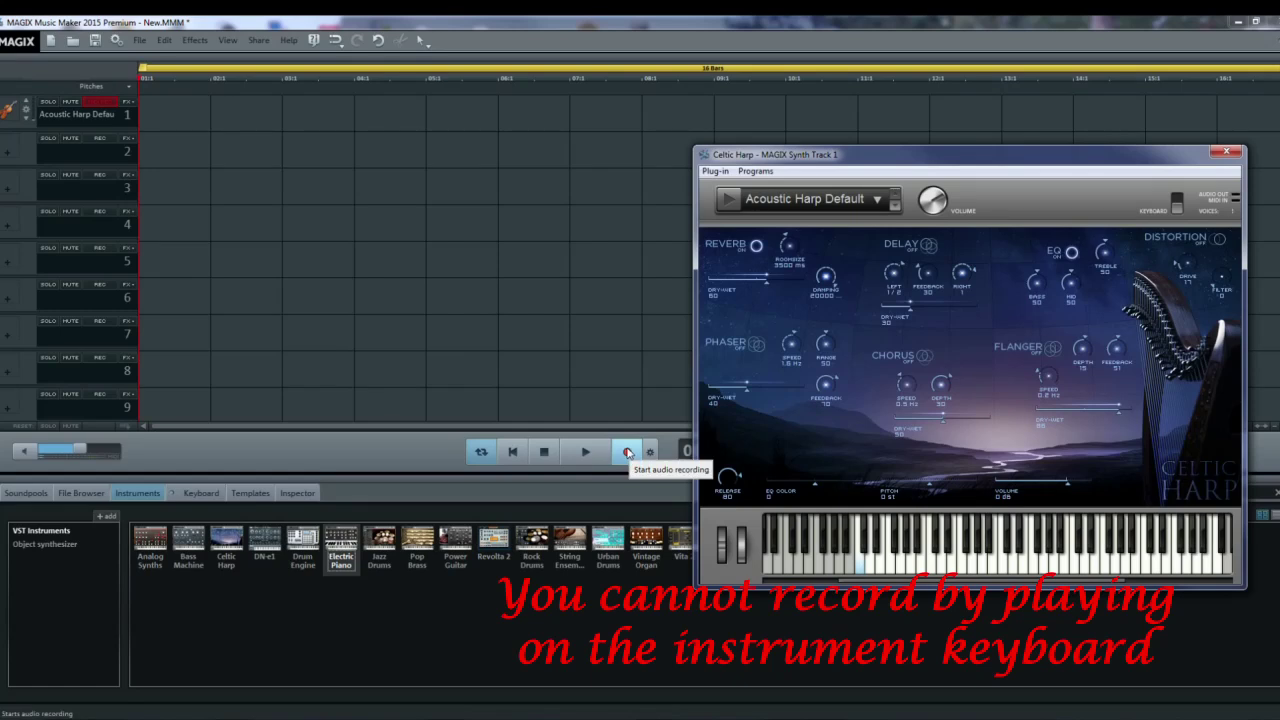
click(628, 452)
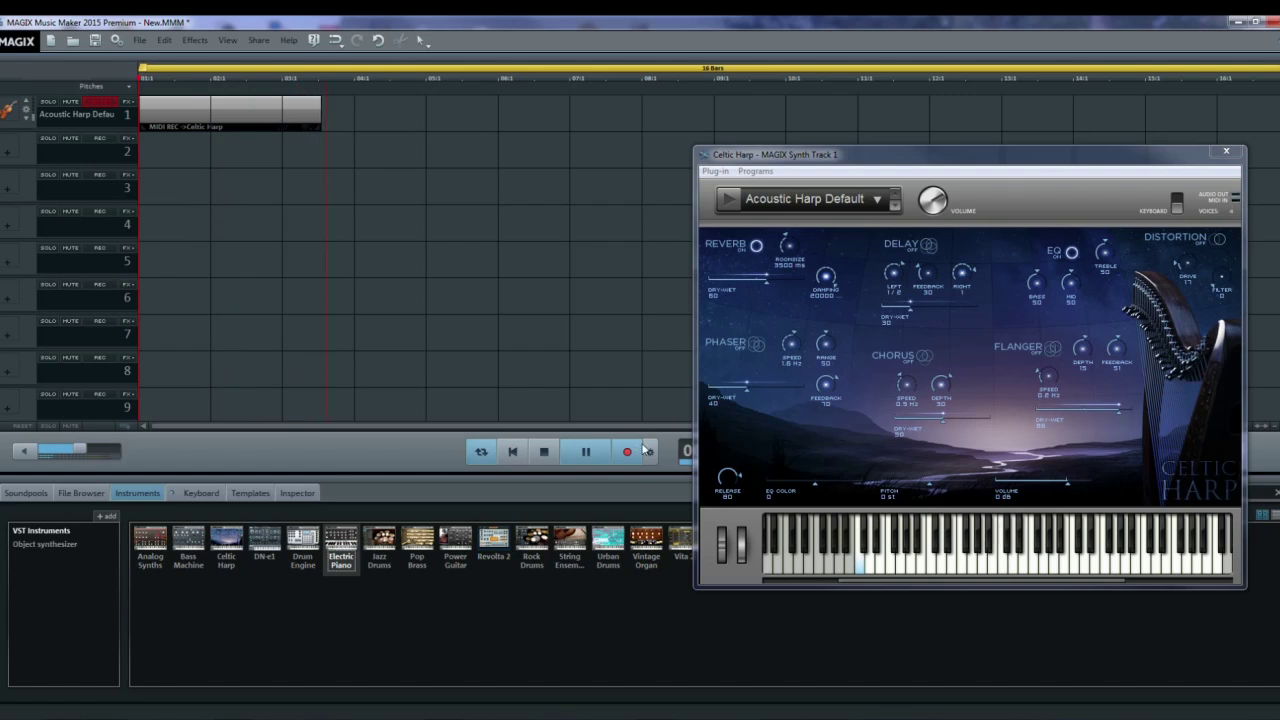
key(space)
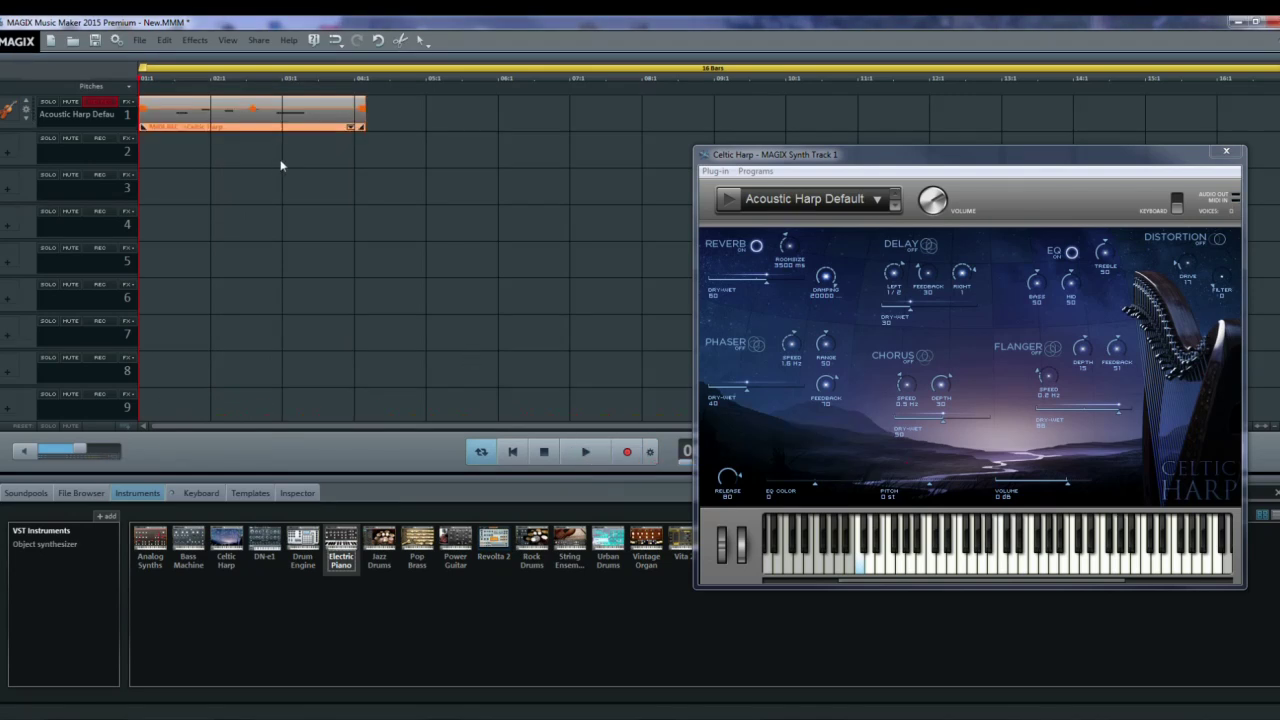
key(space)
key(space)
Close the harp synth and load the Violin strings instrument onto track 2
click(1226, 151)
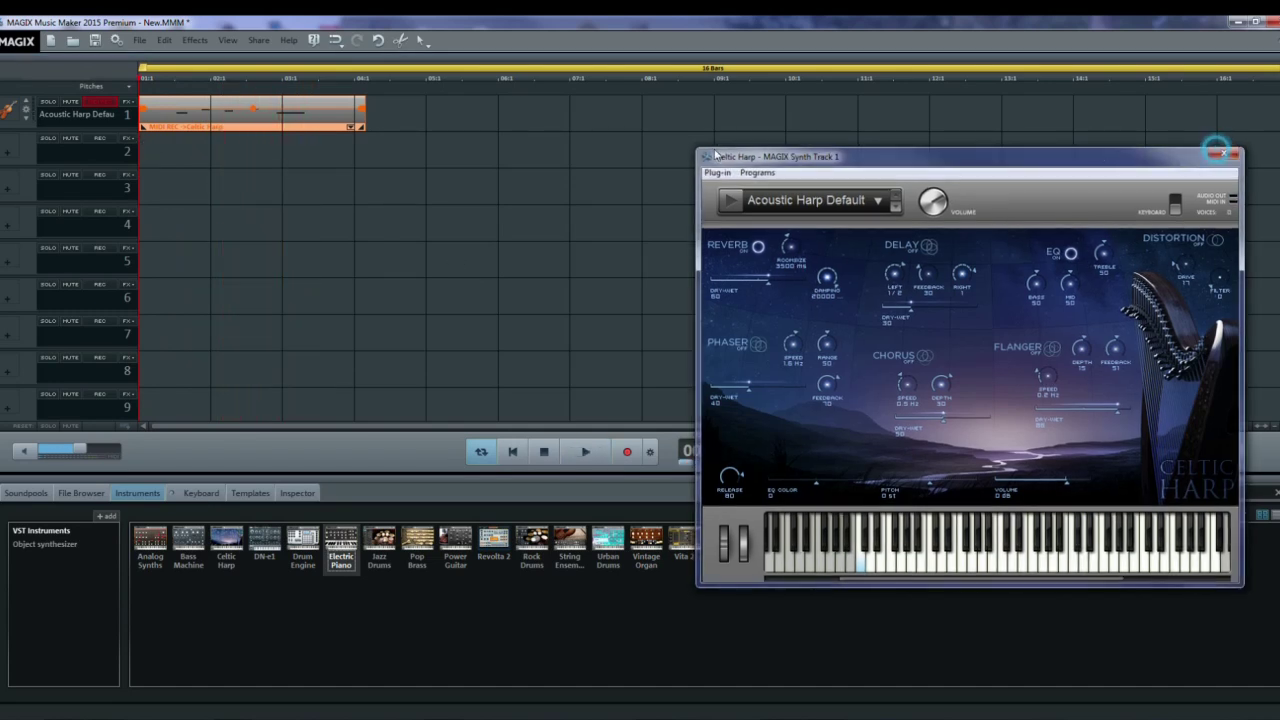
click(5, 155)
mouse_move(45, 476)
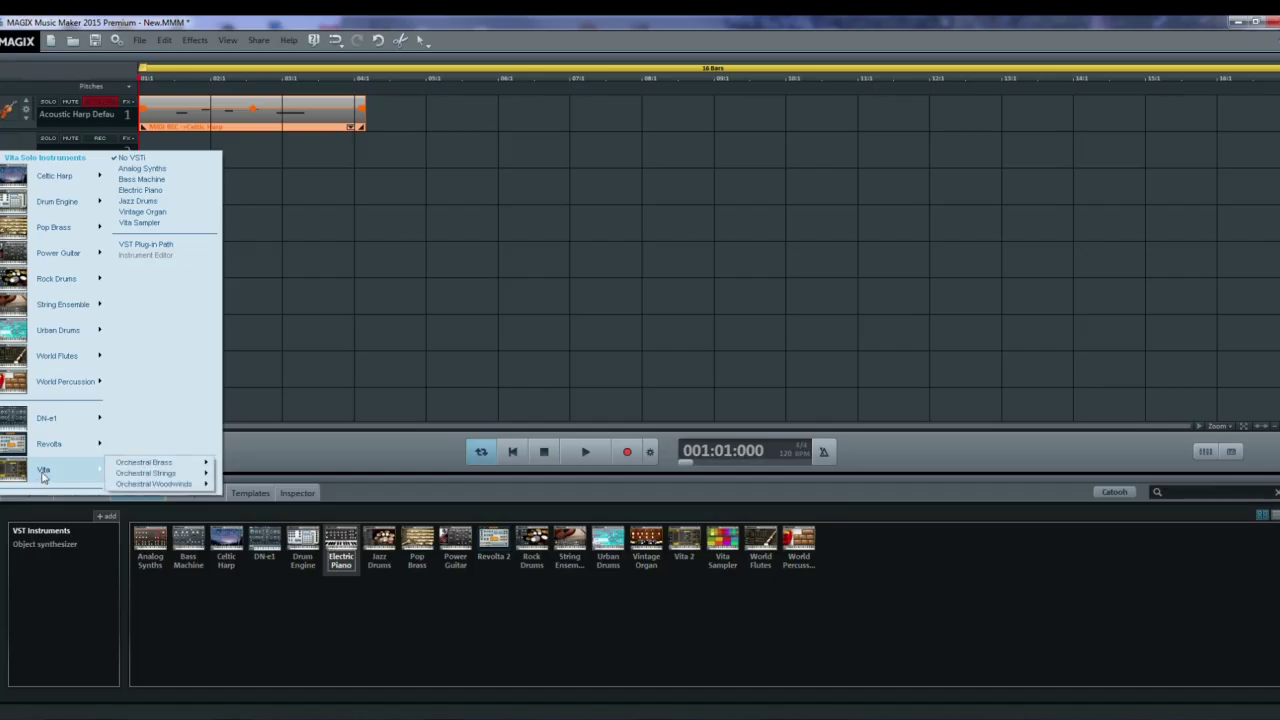
mouse_move(119, 474)
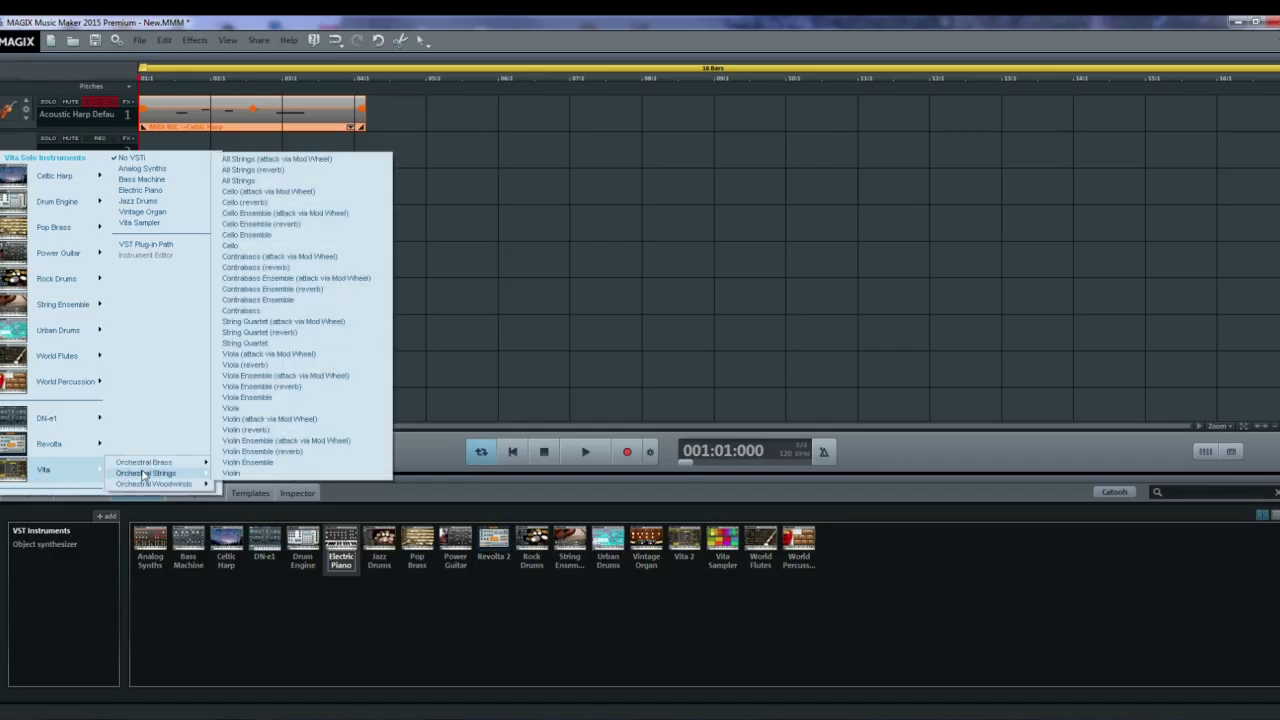
click(231, 473)
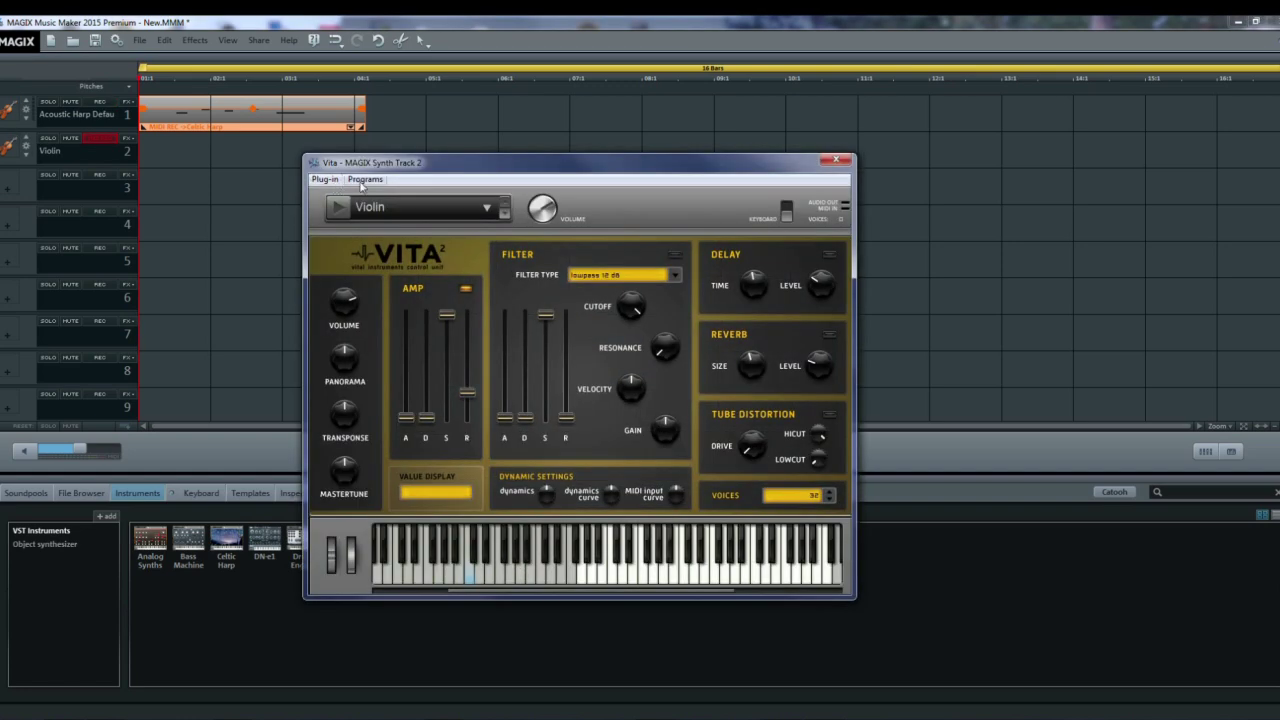
Test a few violin notes, then record a MIDI clip on track 2 and play it back
click(609, 574)
click(650, 578)
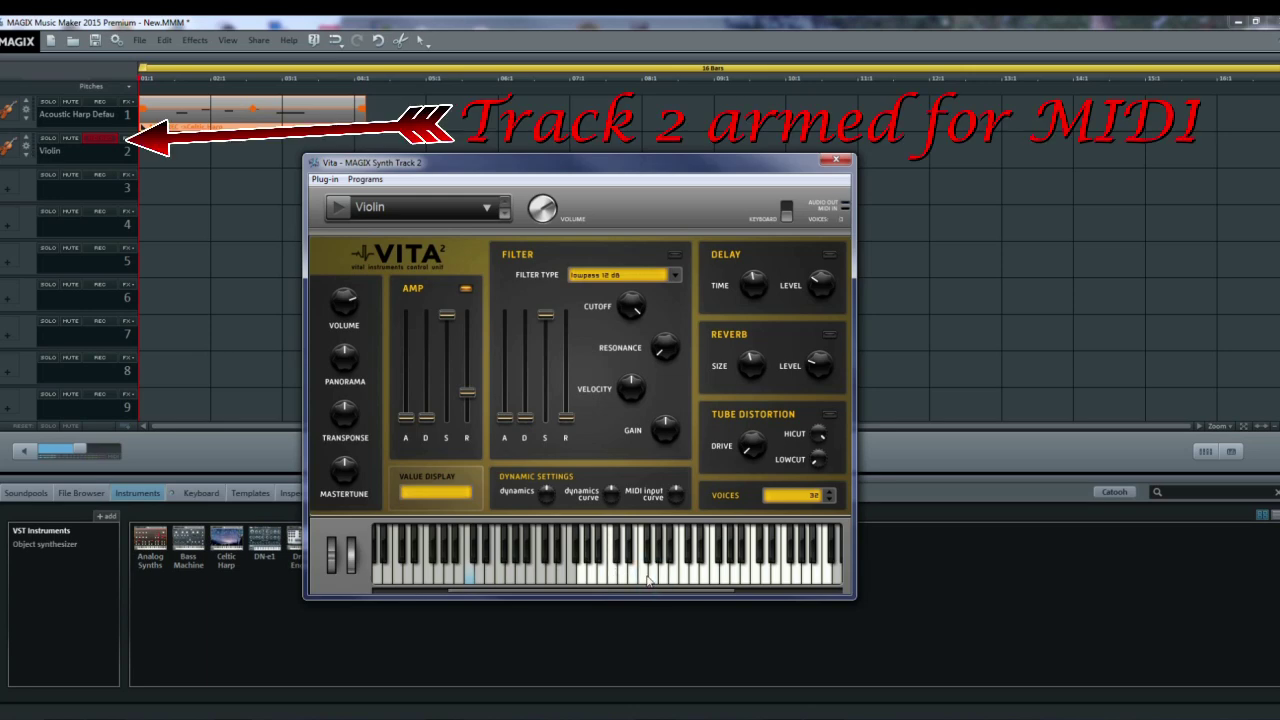
click(645, 579)
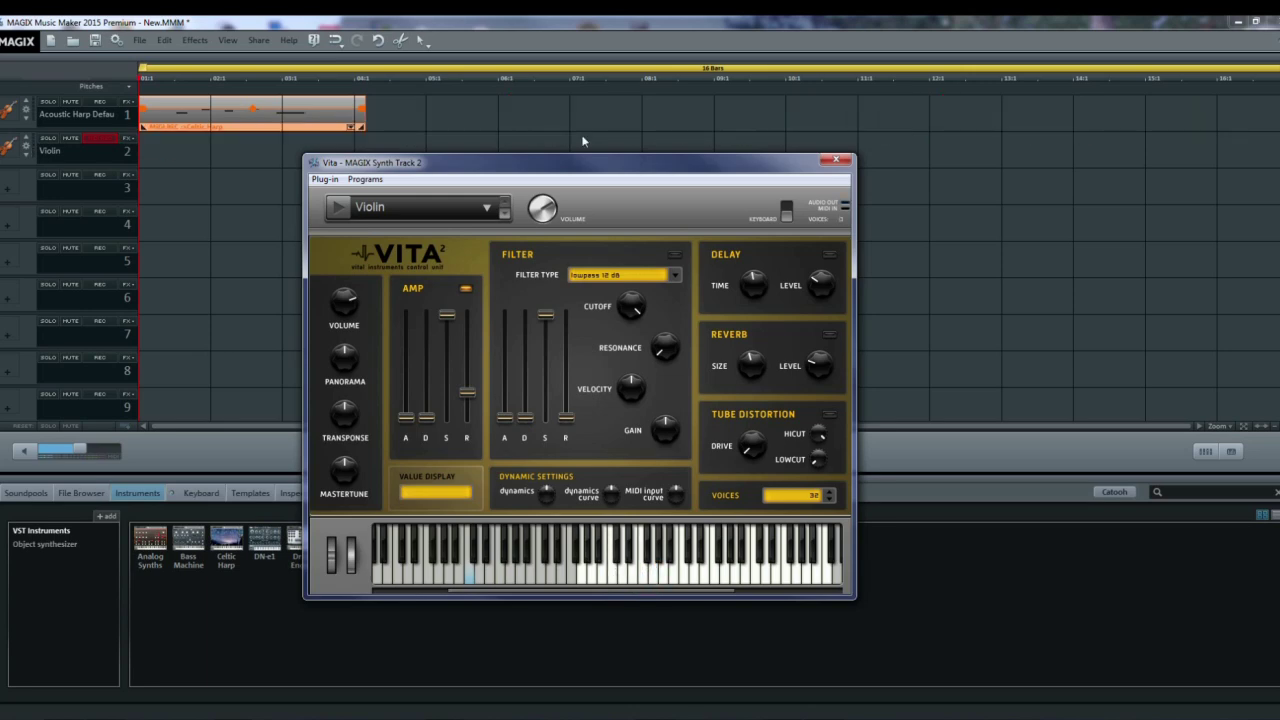
mouse_move(545, 160)
mouse_down()
mouse_move(585, 180)
mouse_move(893, 149)
mouse_up()
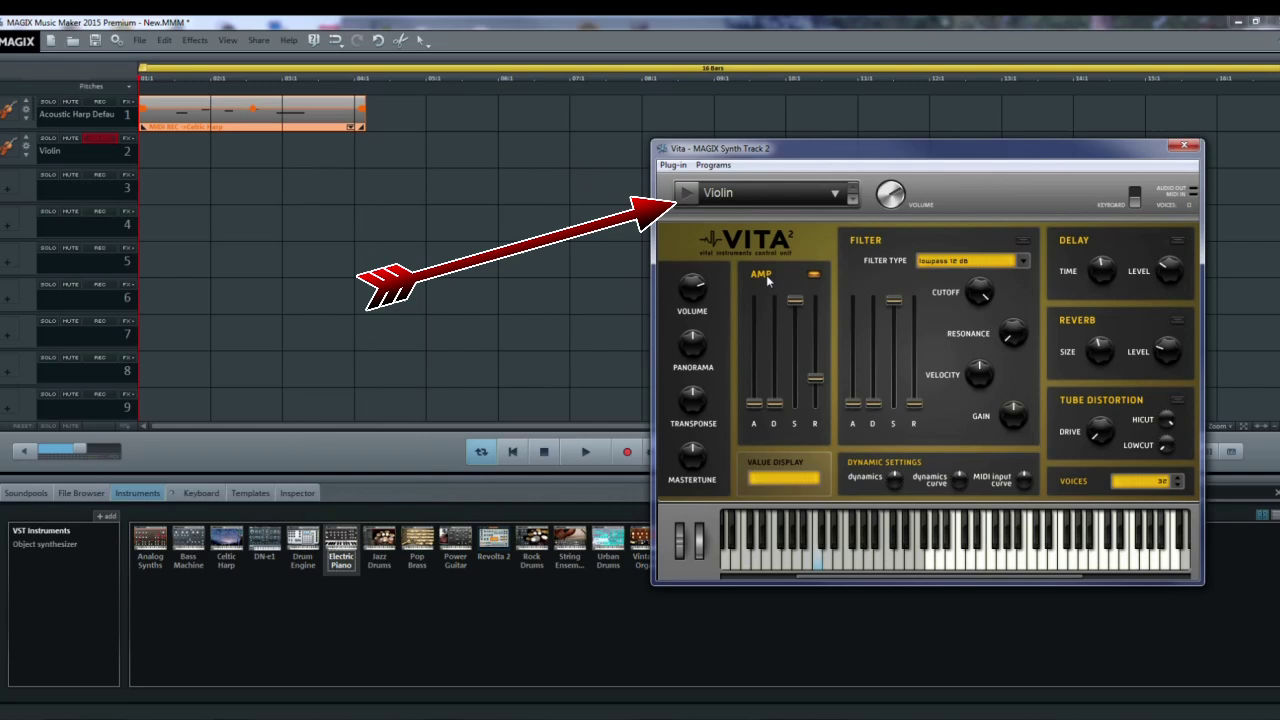
click(623, 453)
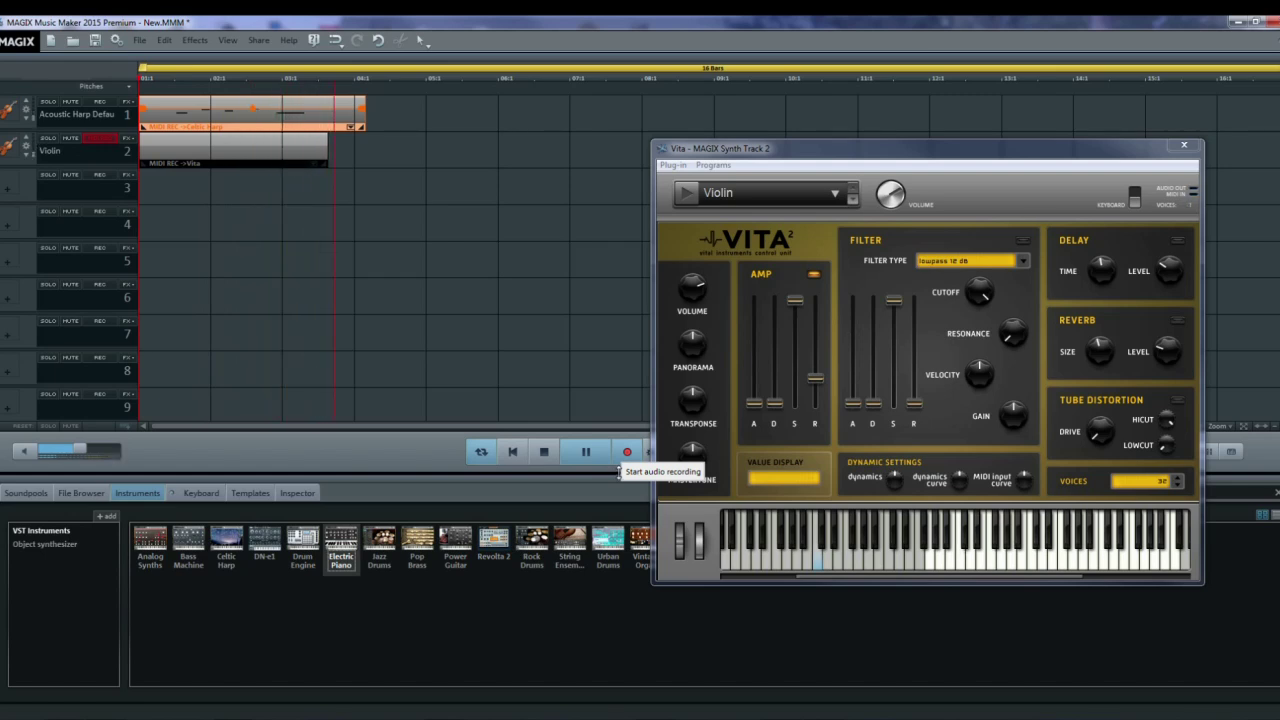
key(space)
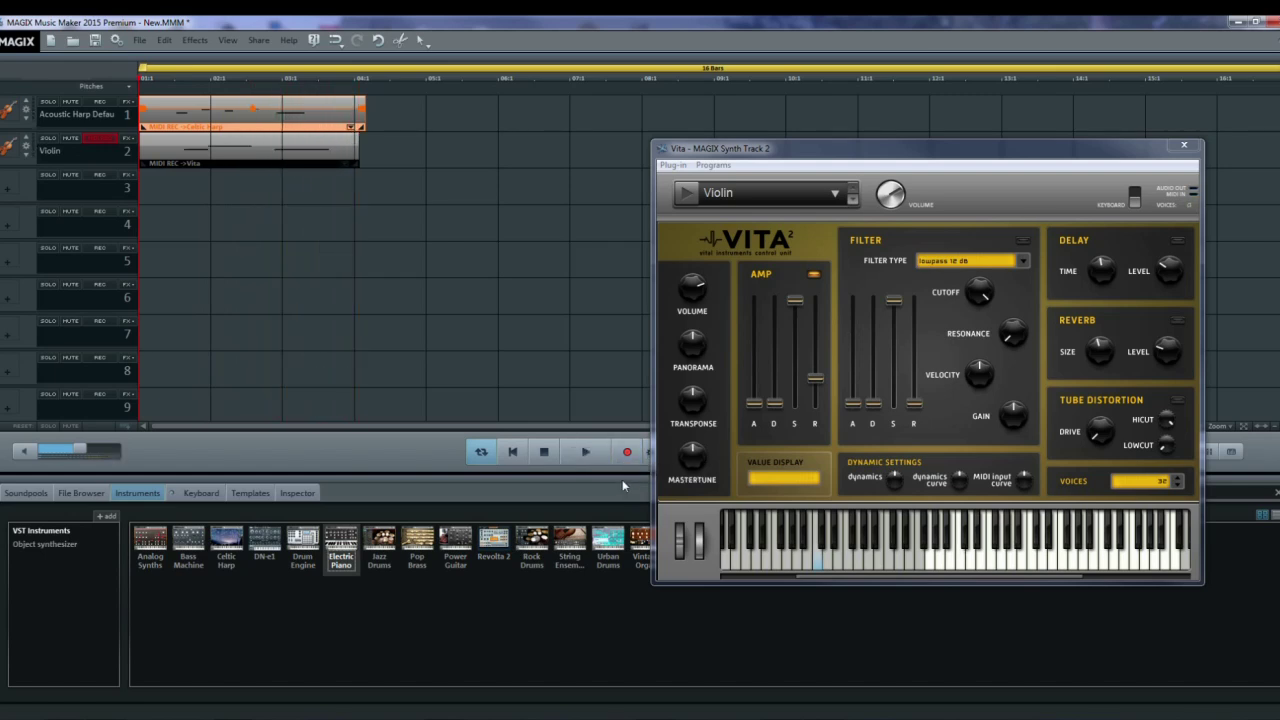
key(space)
key(space)
Close the violin synth and load Power Guitar Brit onto track 3, testing a note
click(1184, 145)
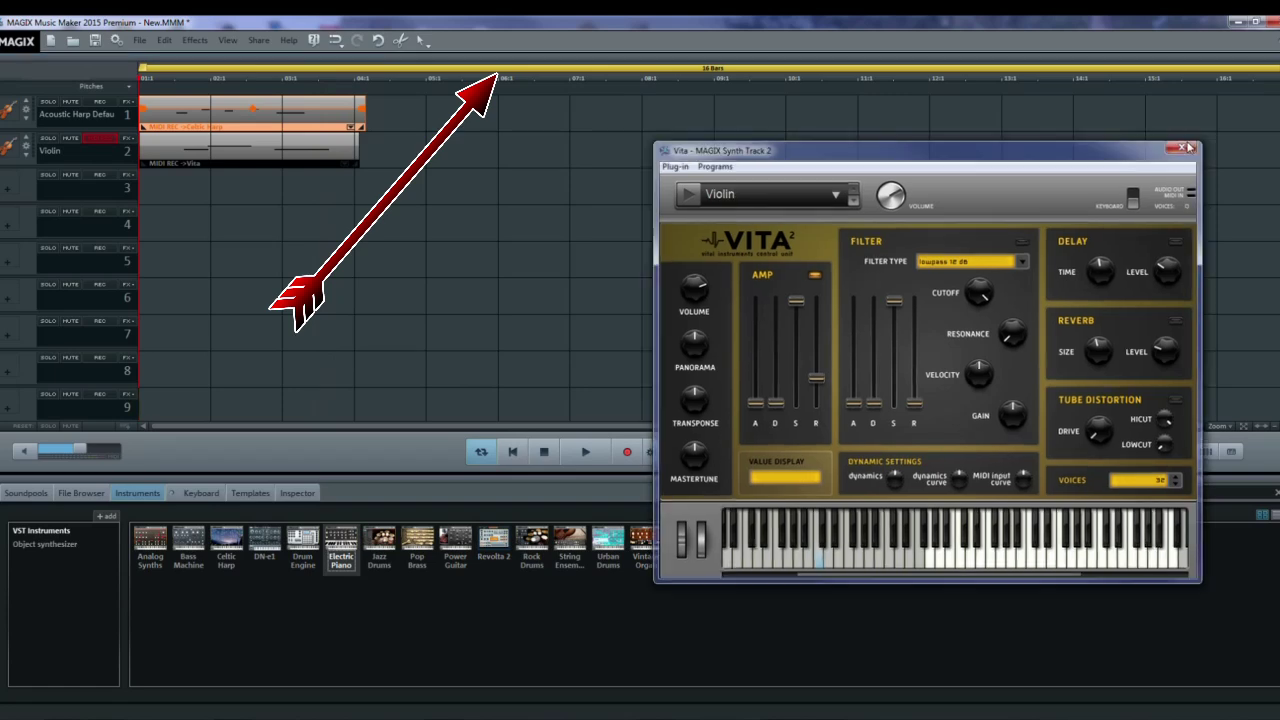
click(14, 186)
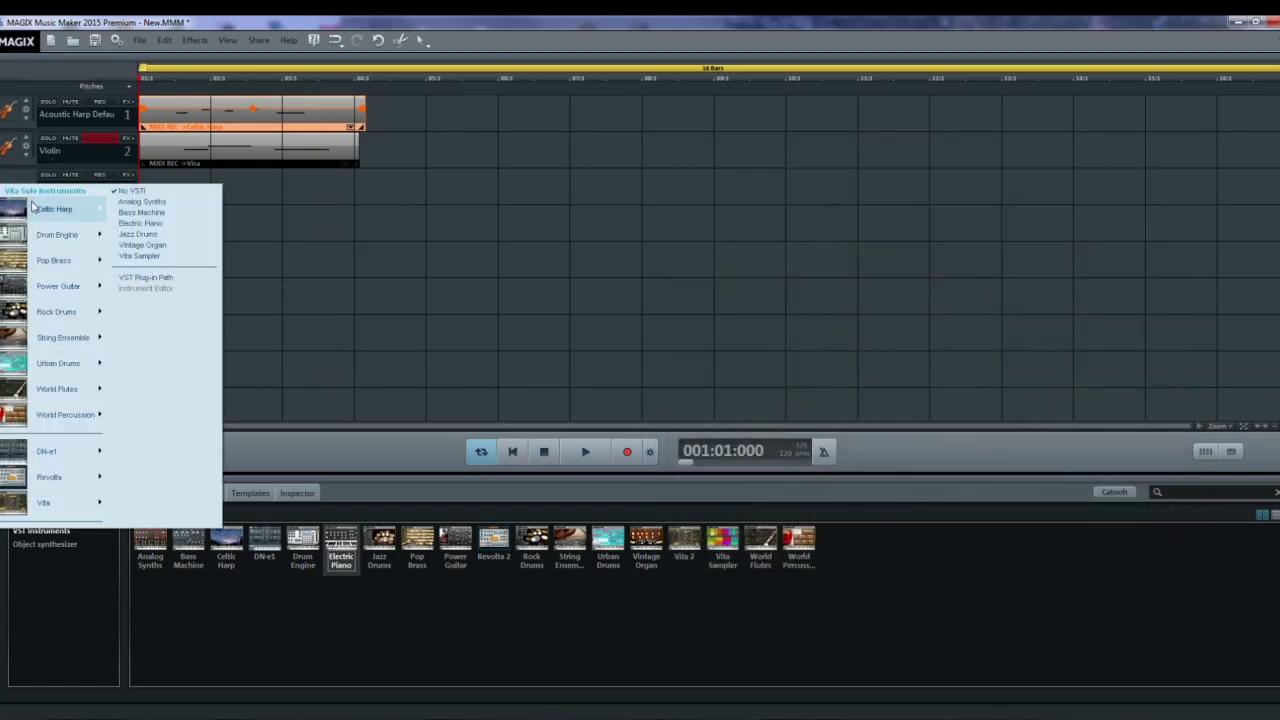
mouse_move(60, 292)
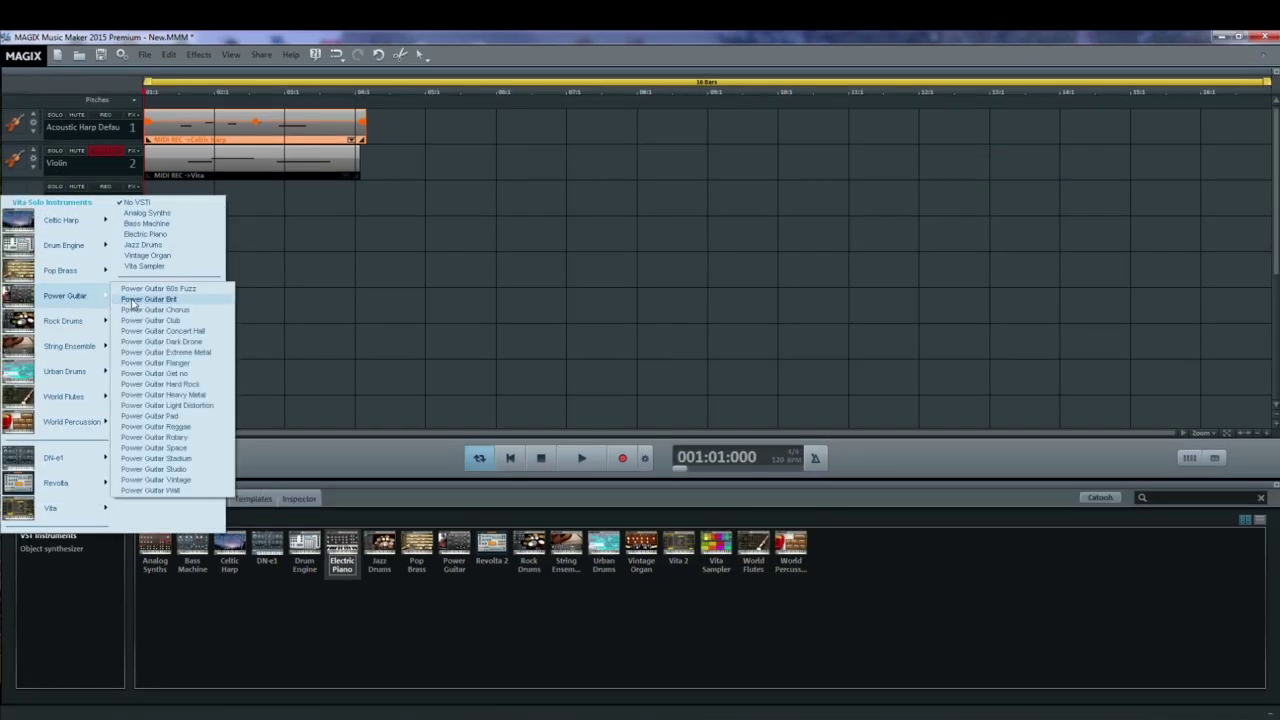
click(135, 299)
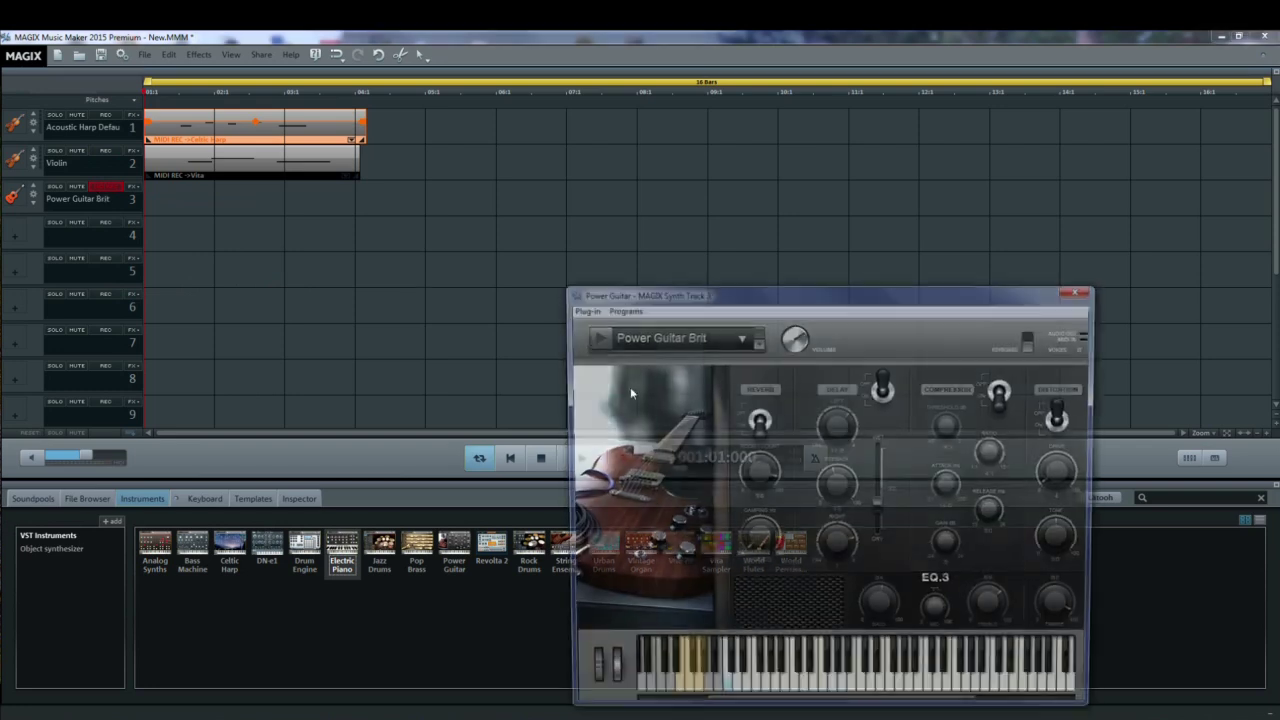
click(596, 337)
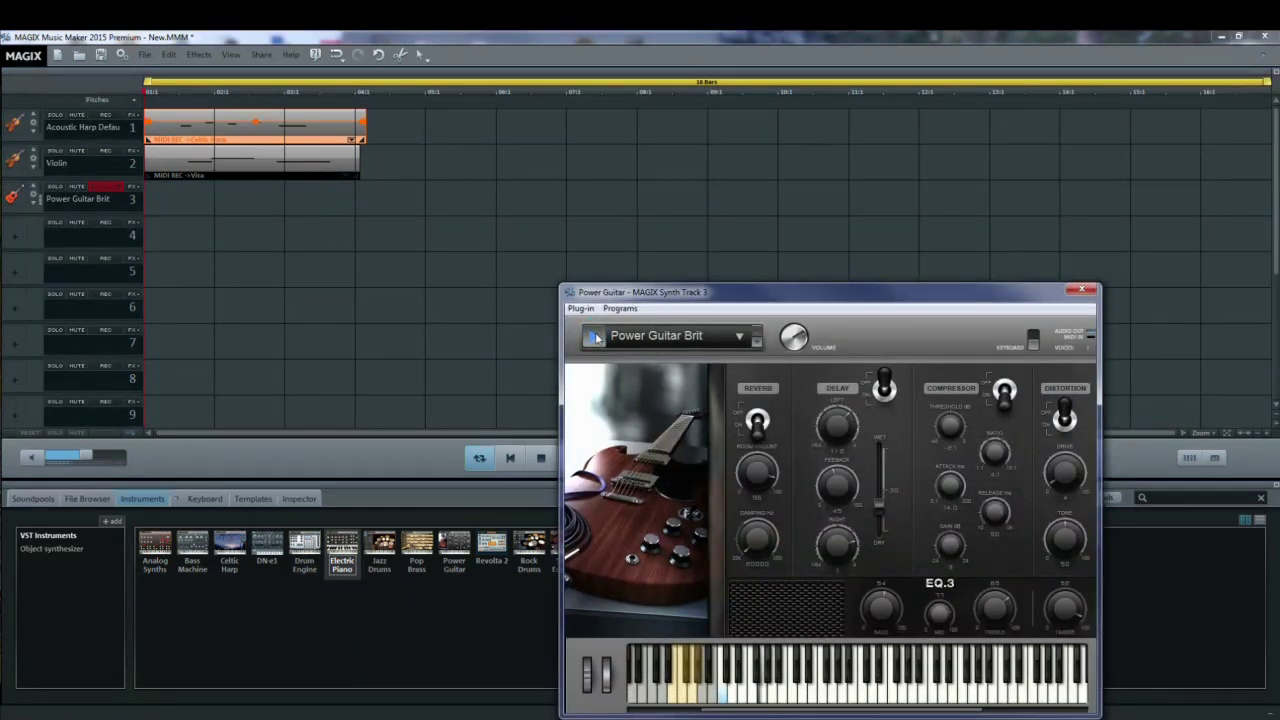
click(790, 693)
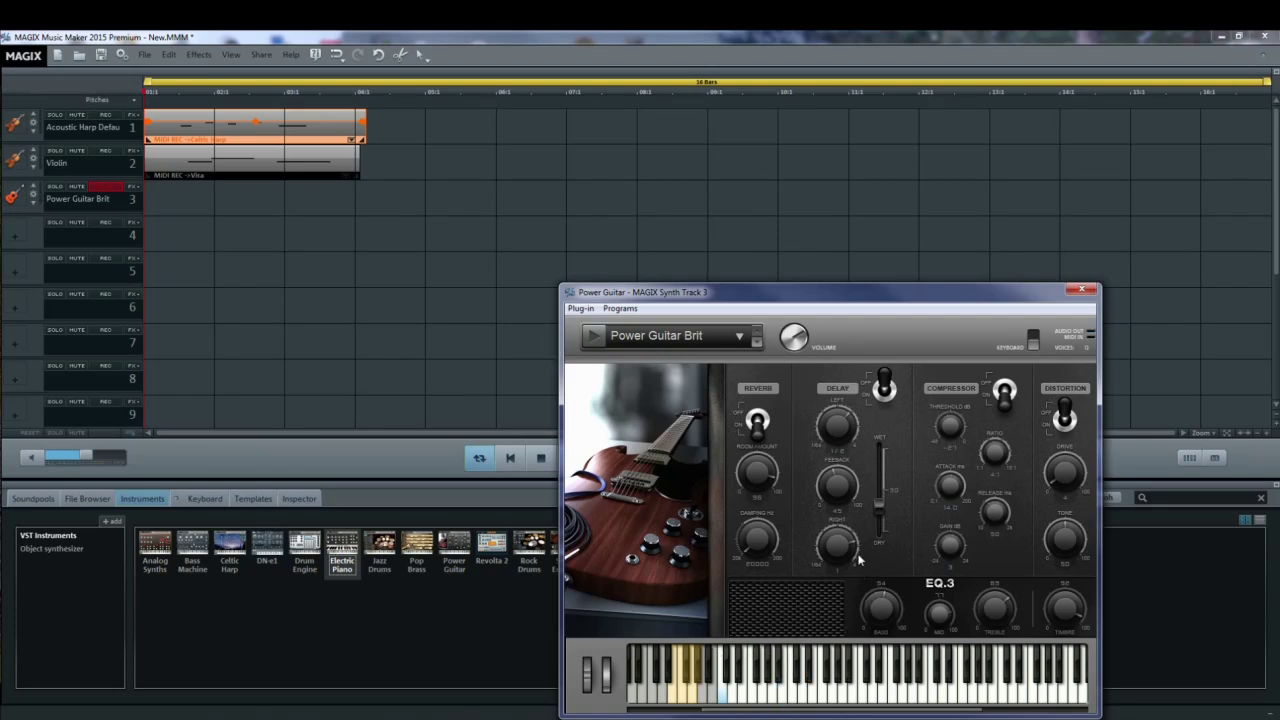
Switch the guitar to the Power Guitar Hard Rock preset, close it, and choose Jazz Drums
click(740, 337)
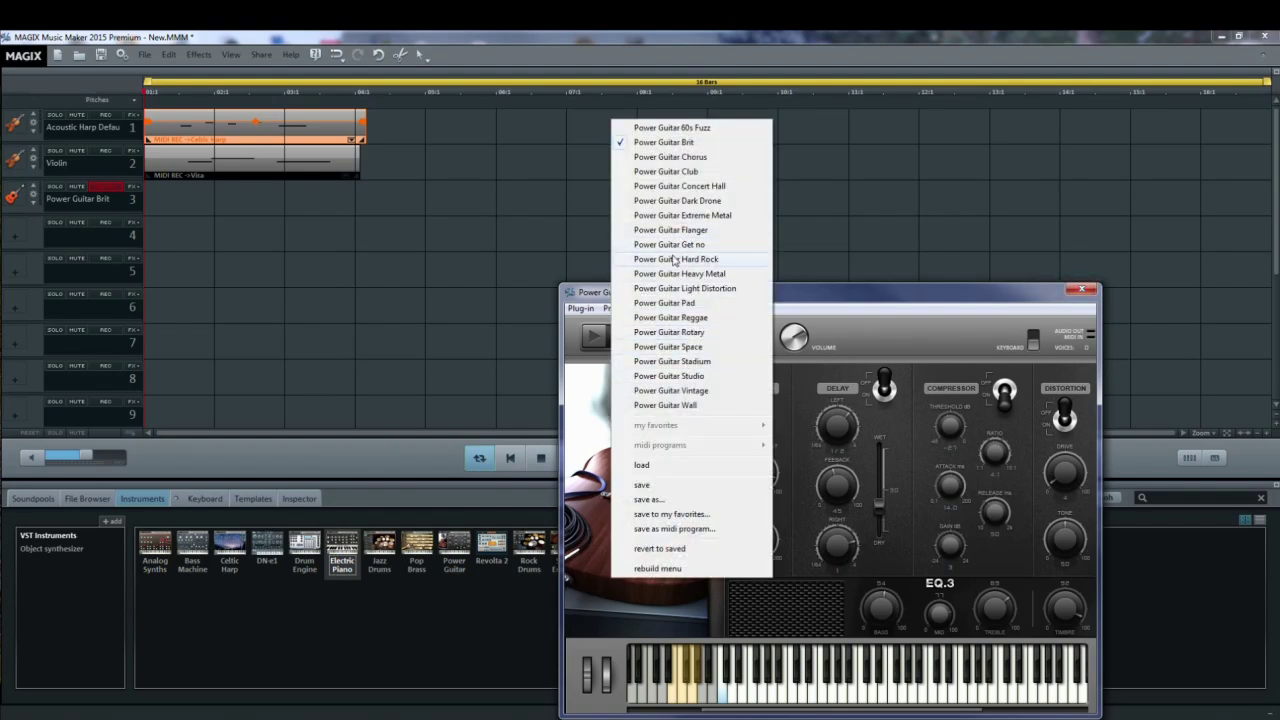
click(676, 260)
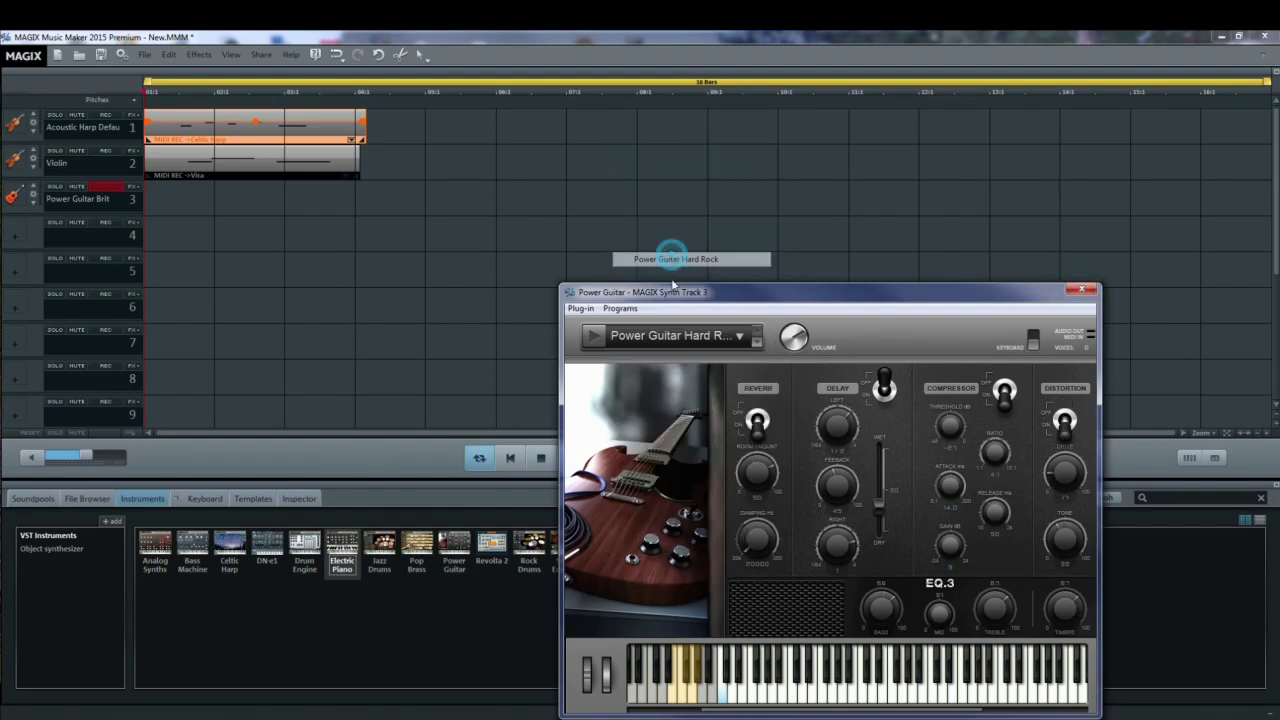
click(790, 690)
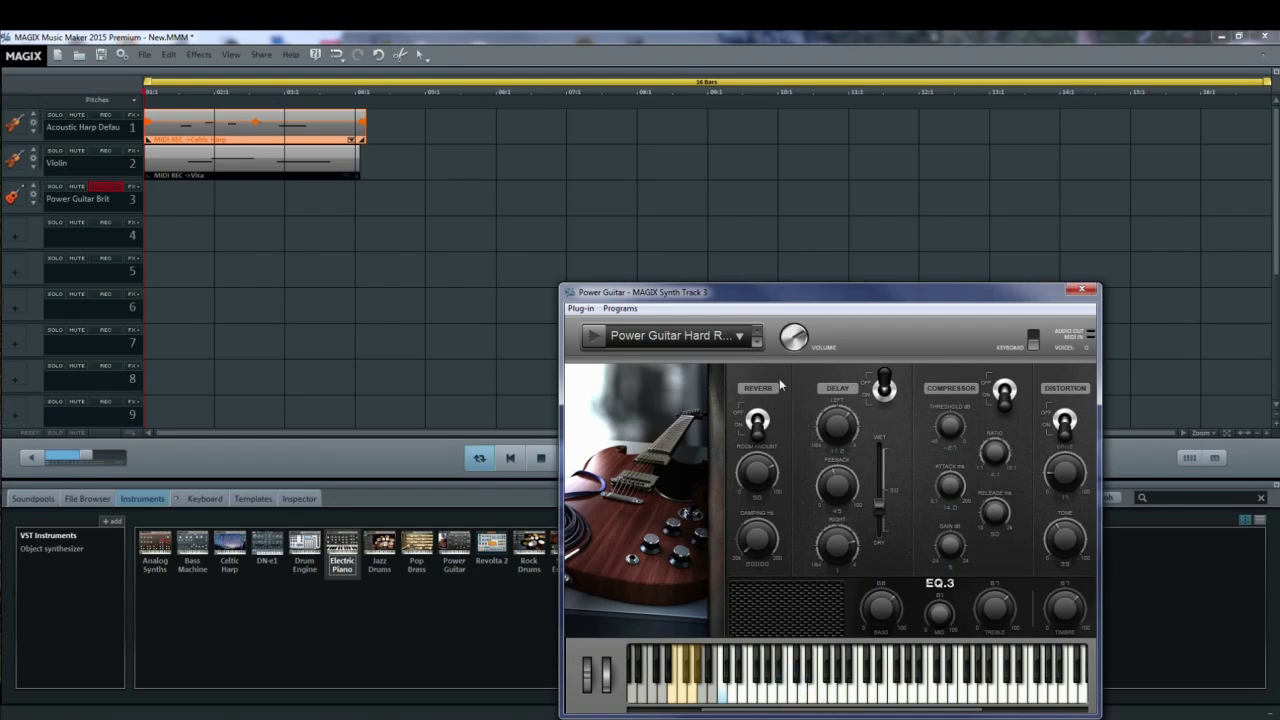
key(Escape)
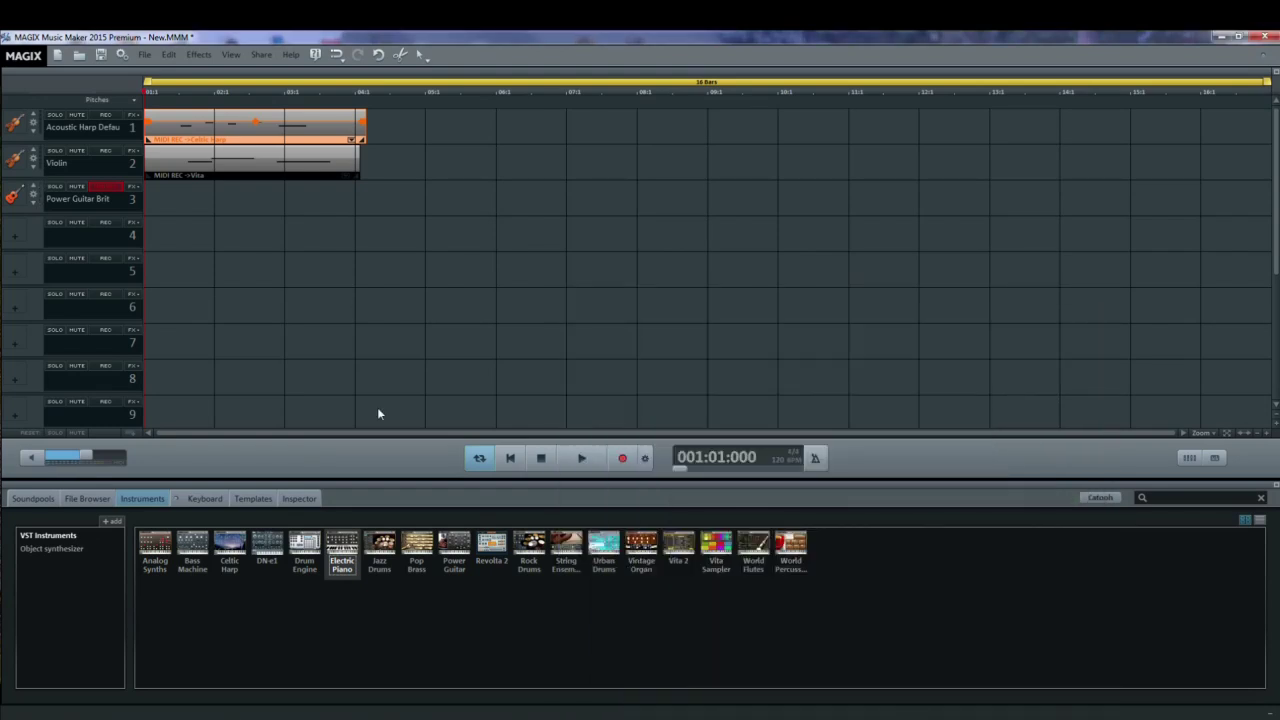
click(377, 545)
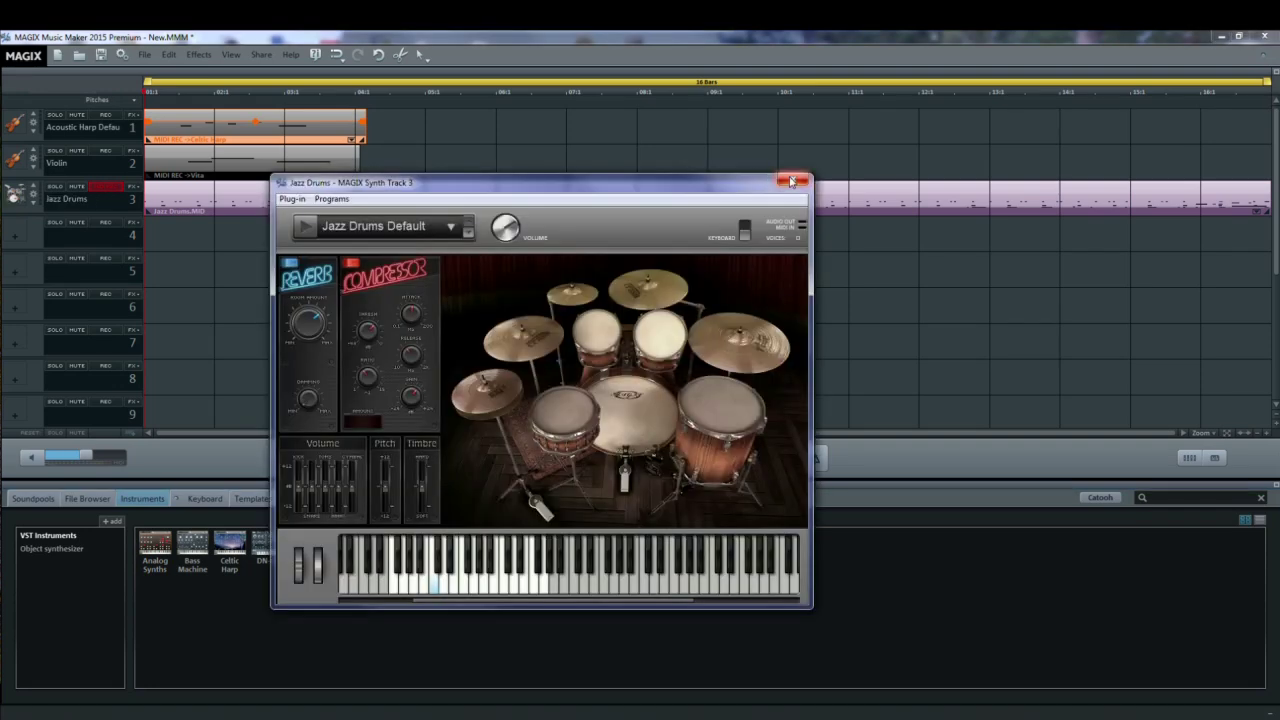
Delete the Jazz Drums object from track 3 and show the on-screen Keyboard panel
click(791, 181)
click(433, 197)
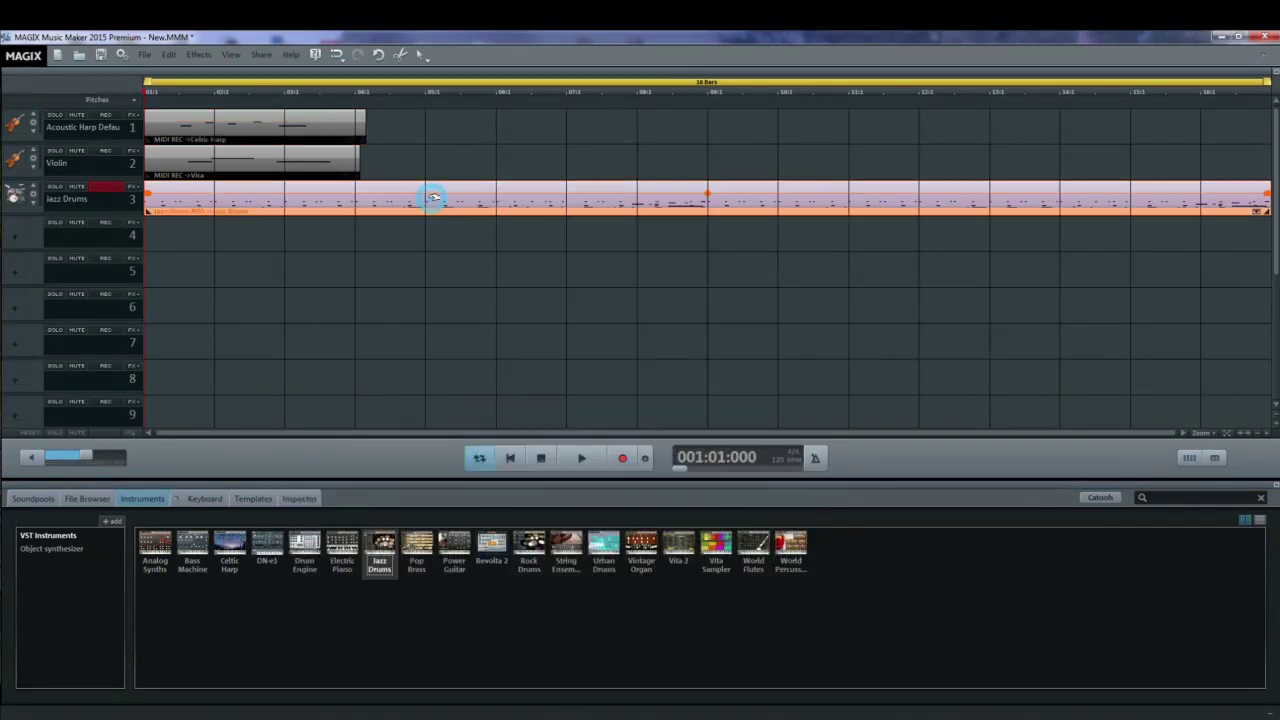
key(Delete)
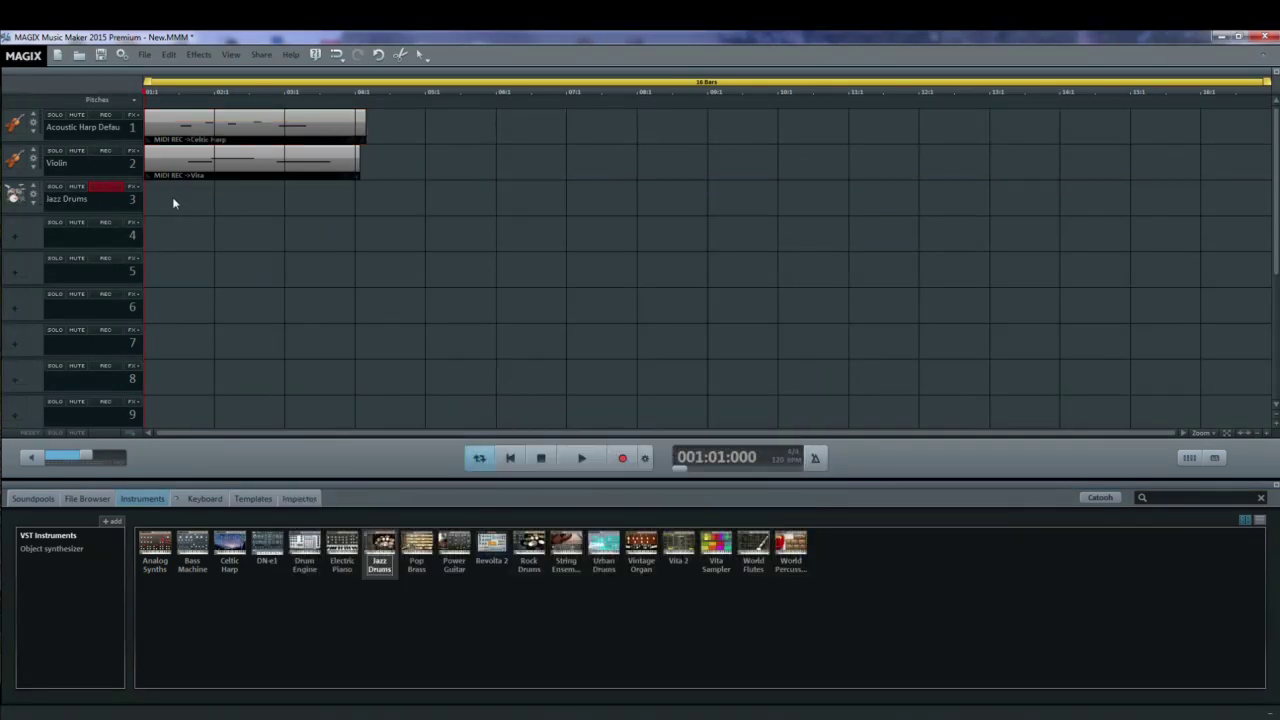
click(214, 504)
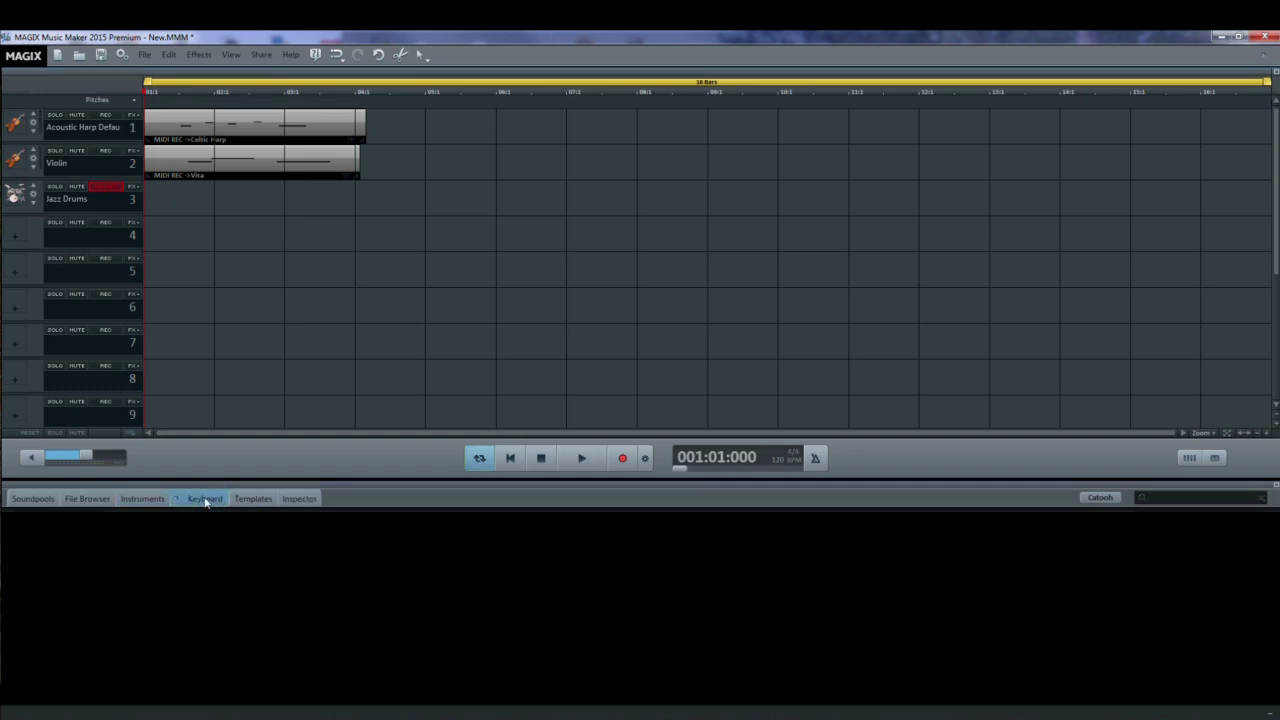
Audition various Jazz Drums sounds on the on-screen piano keys around C2
click(478, 658)
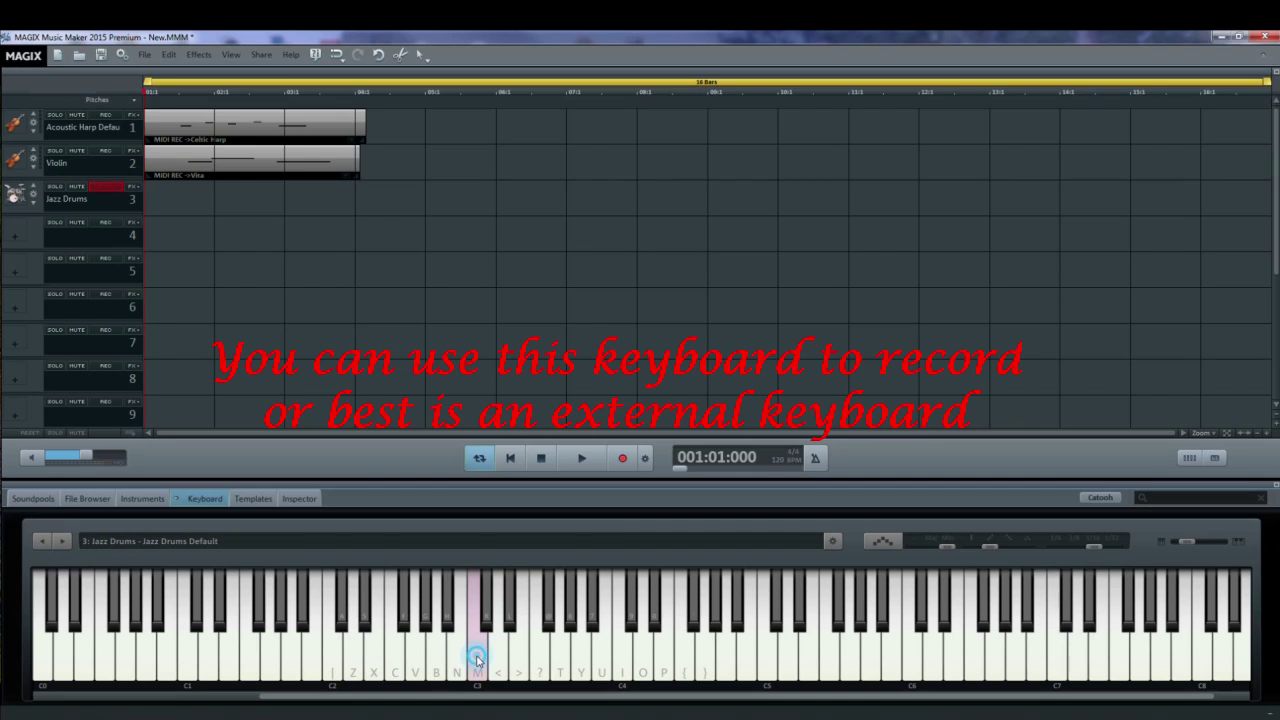
click(334, 666)
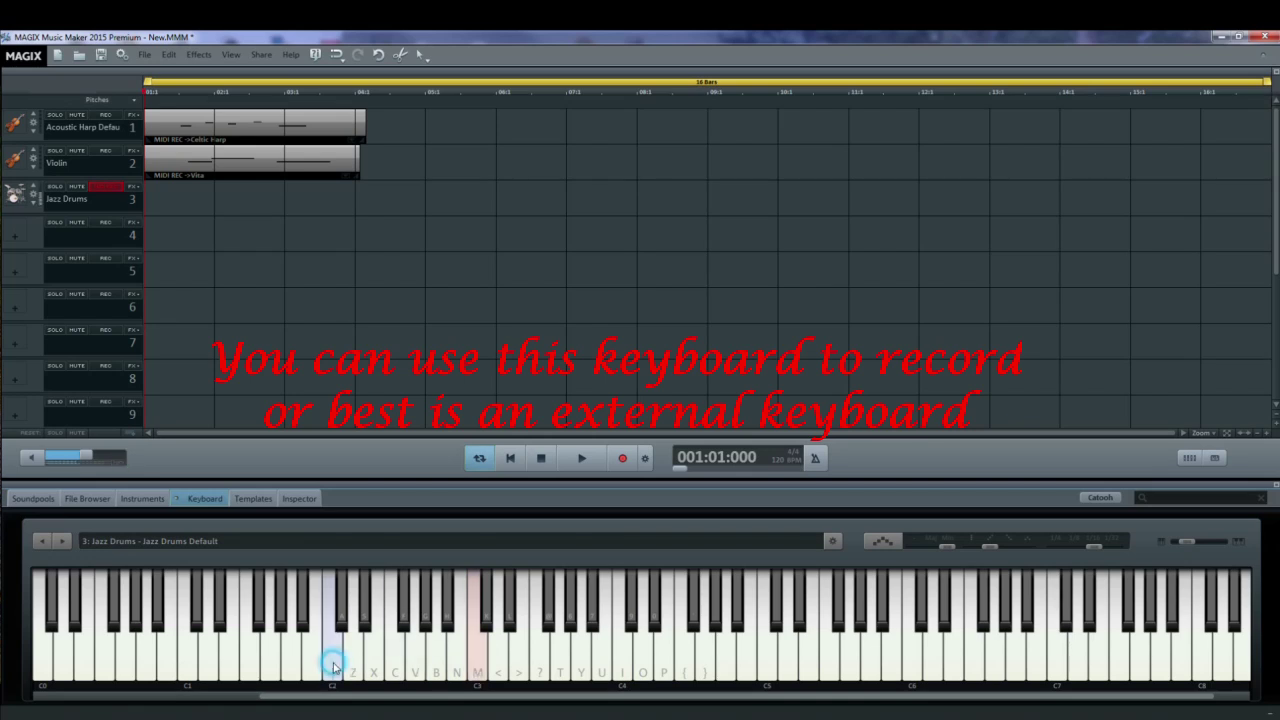
click(270, 655)
click(290, 655)
click(338, 664)
click(336, 660)
click(248, 668)
Record a few drum hits onto track 3 and play the take back
click(275, 660)
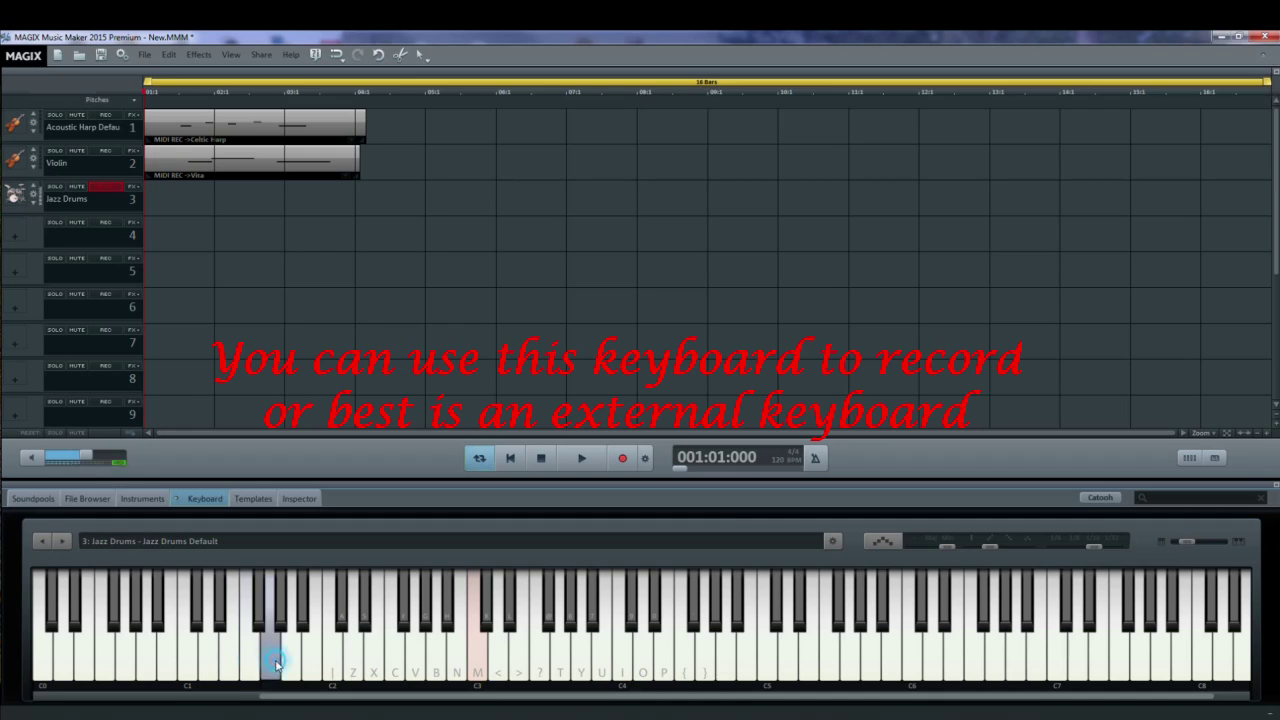
click(622, 457)
click(331, 650)
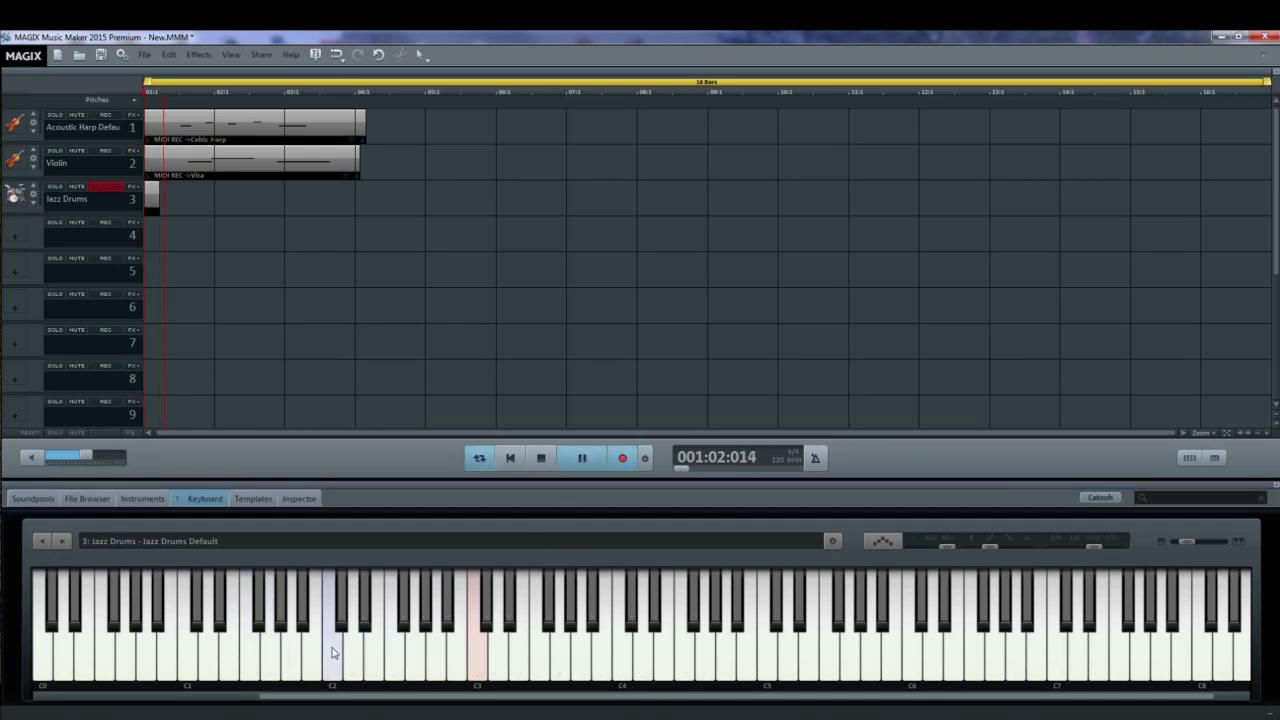
click(329, 648)
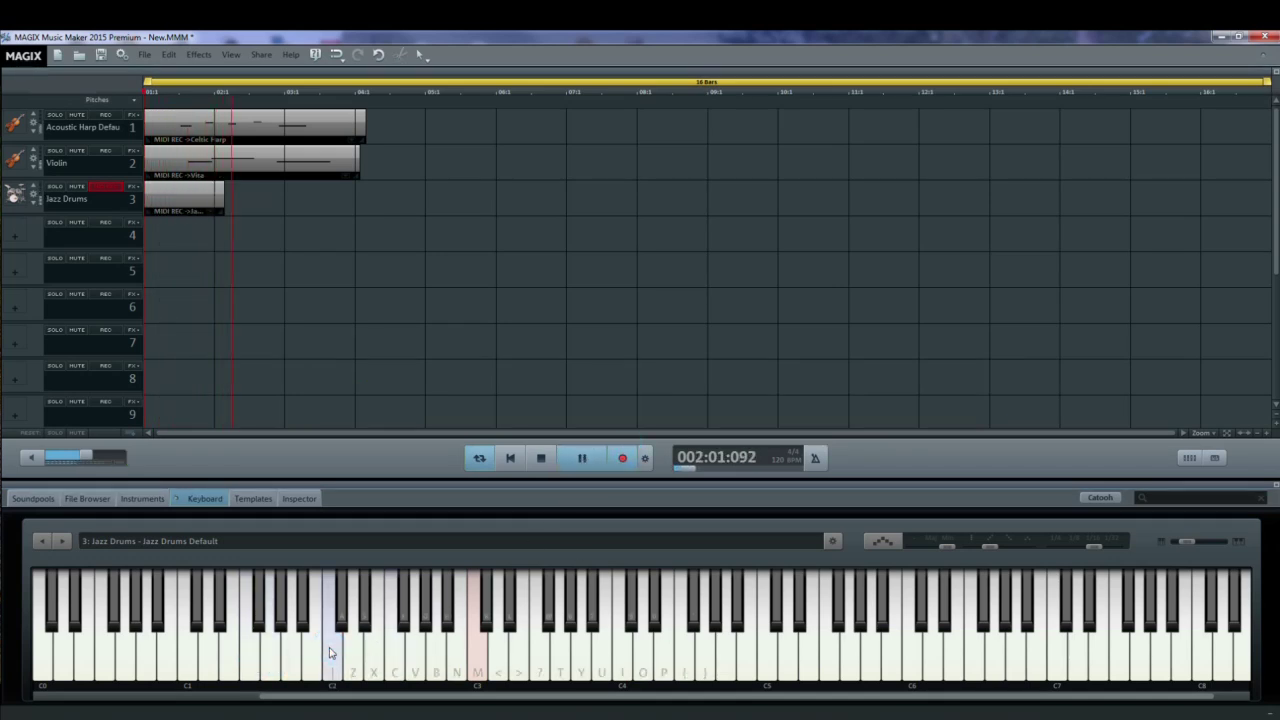
click(329, 648)
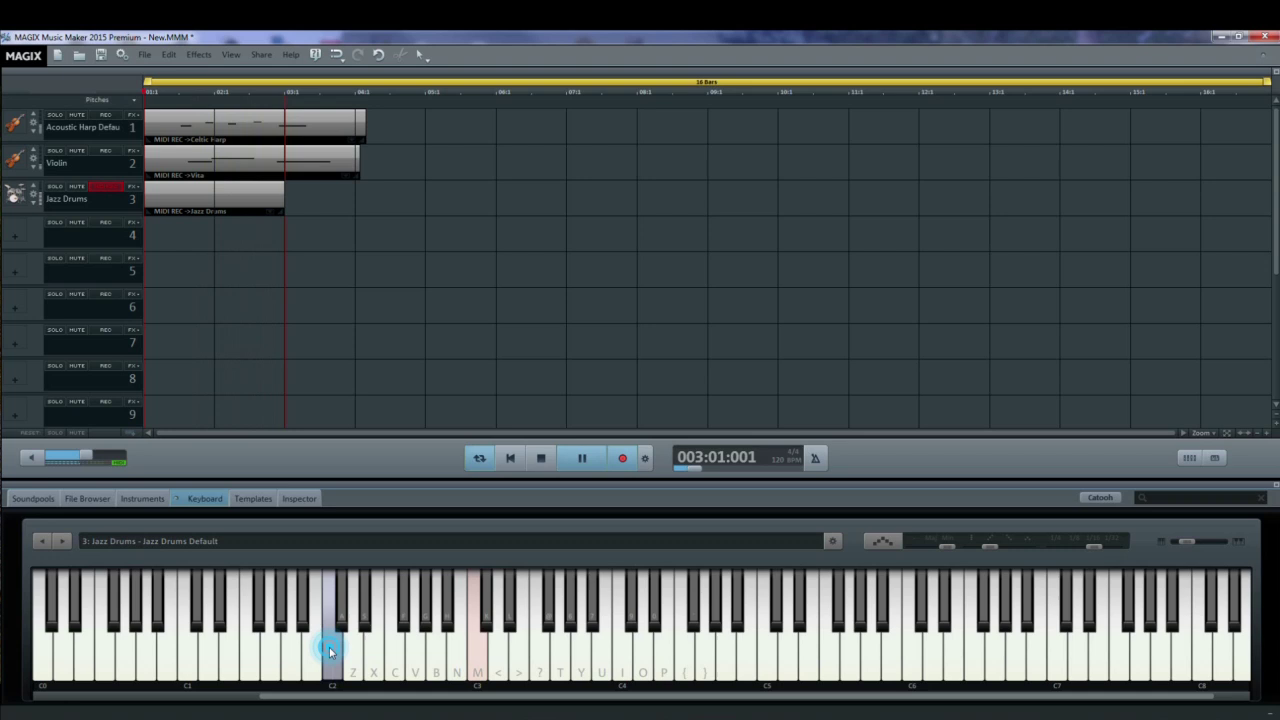
click(263, 648)
click(620, 459)
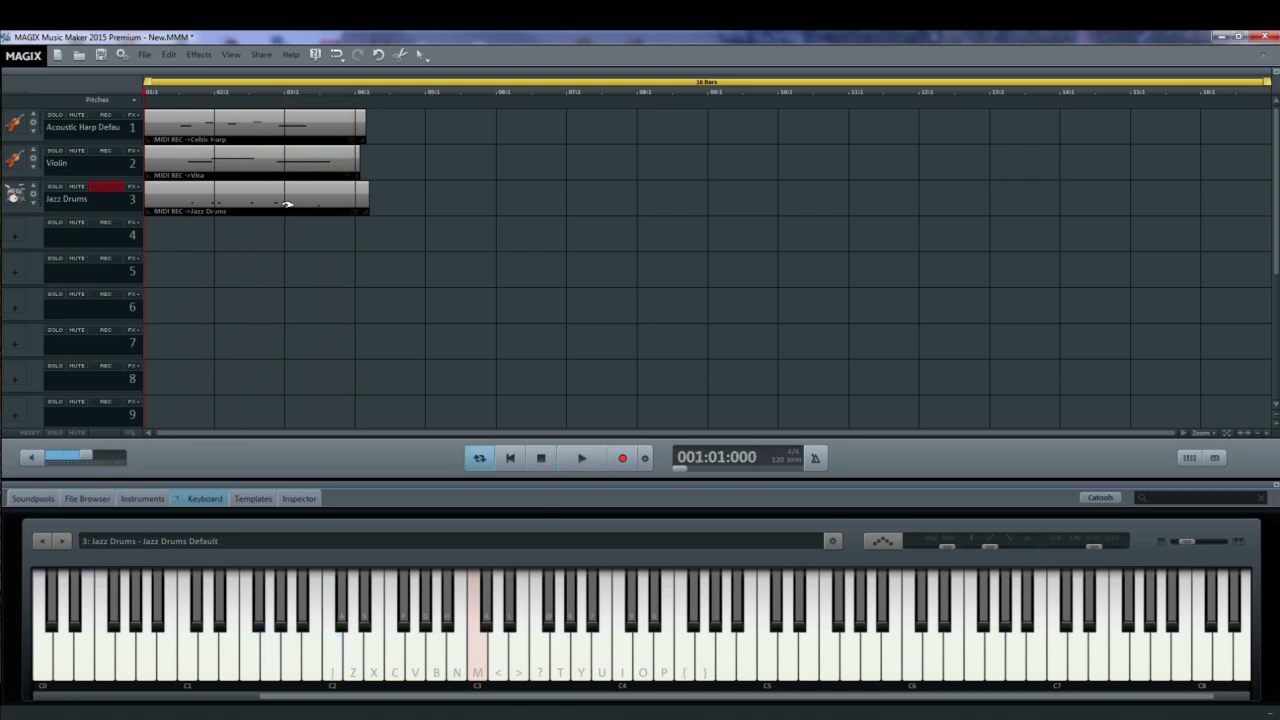
key(space)
key(space)
In the MIDI Editor, shift the drum clip's notes one row lower and slightly earlier
right_click(253, 203)
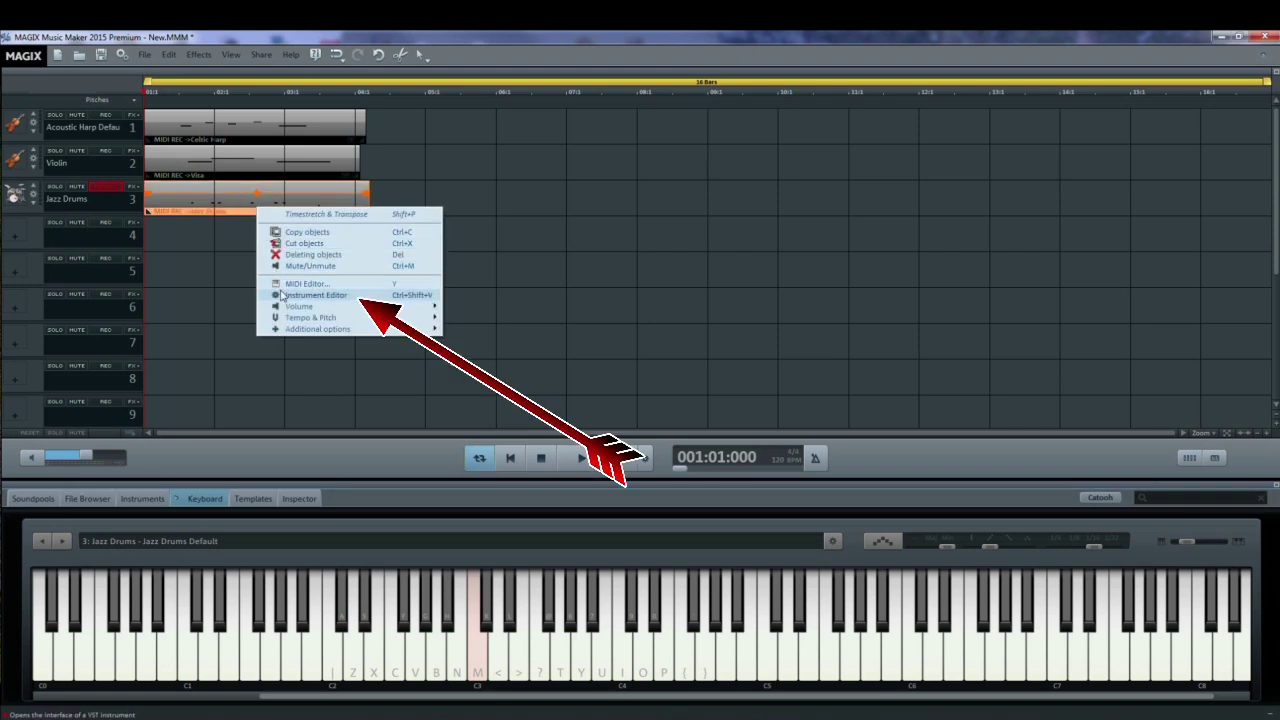
click(282, 298)
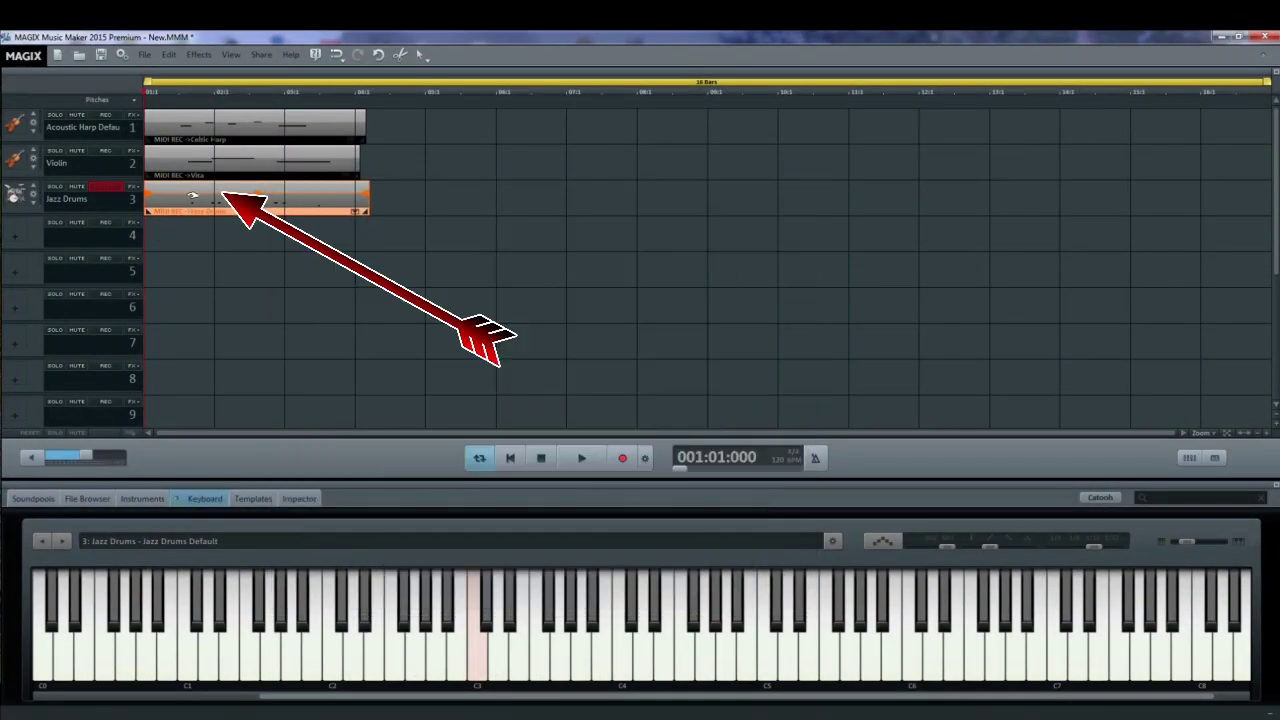
double_click(190, 200)
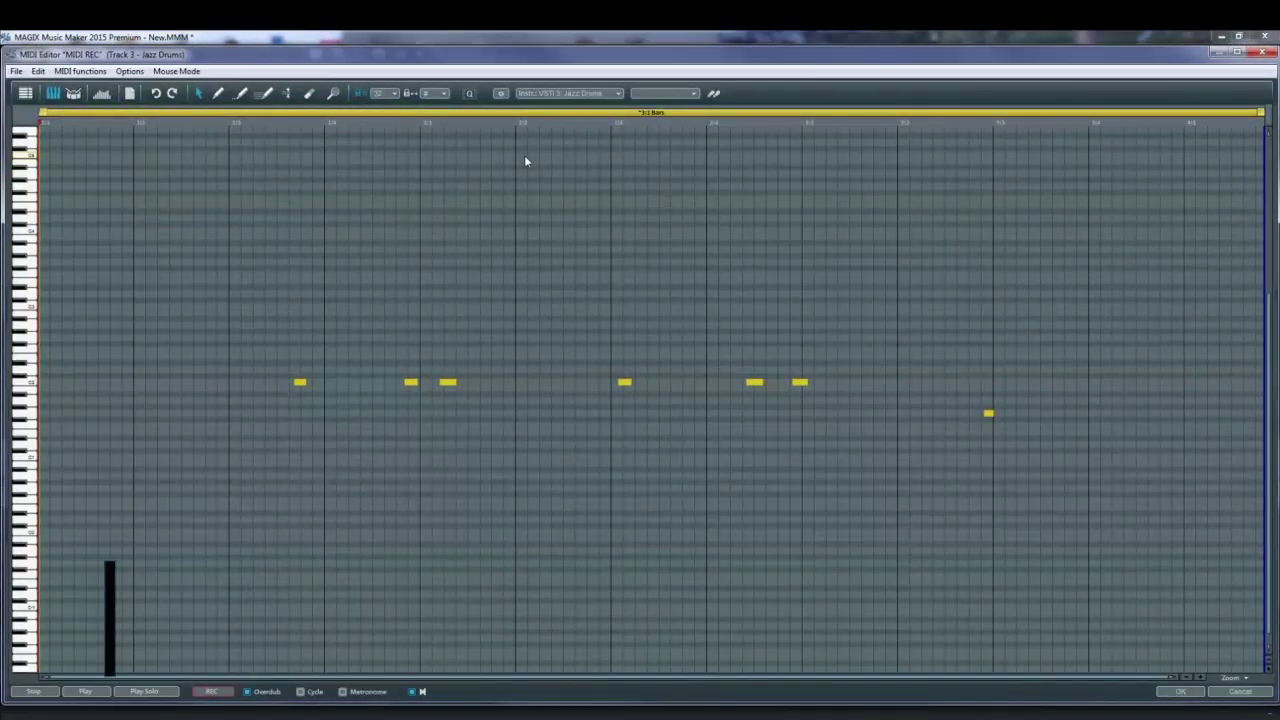
click(300, 382)
click(411, 382)
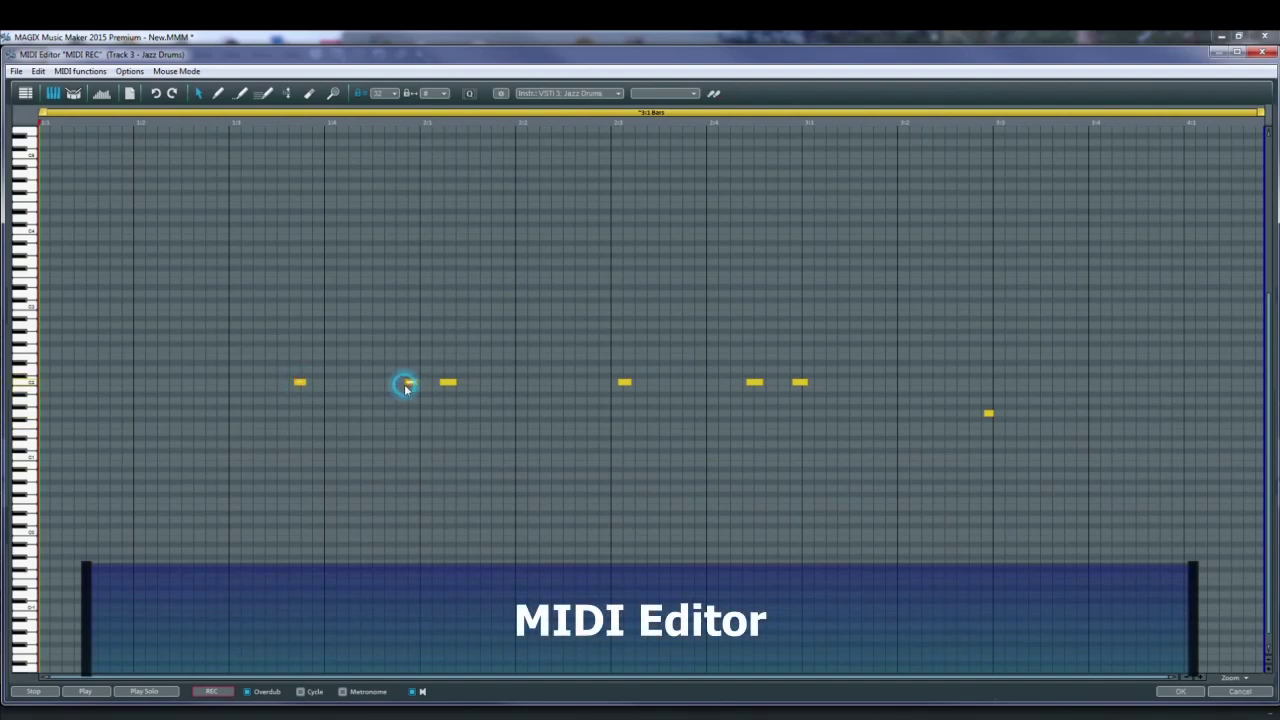
click(300, 382)
drag(297, 383, 294, 388)
click(294, 389)
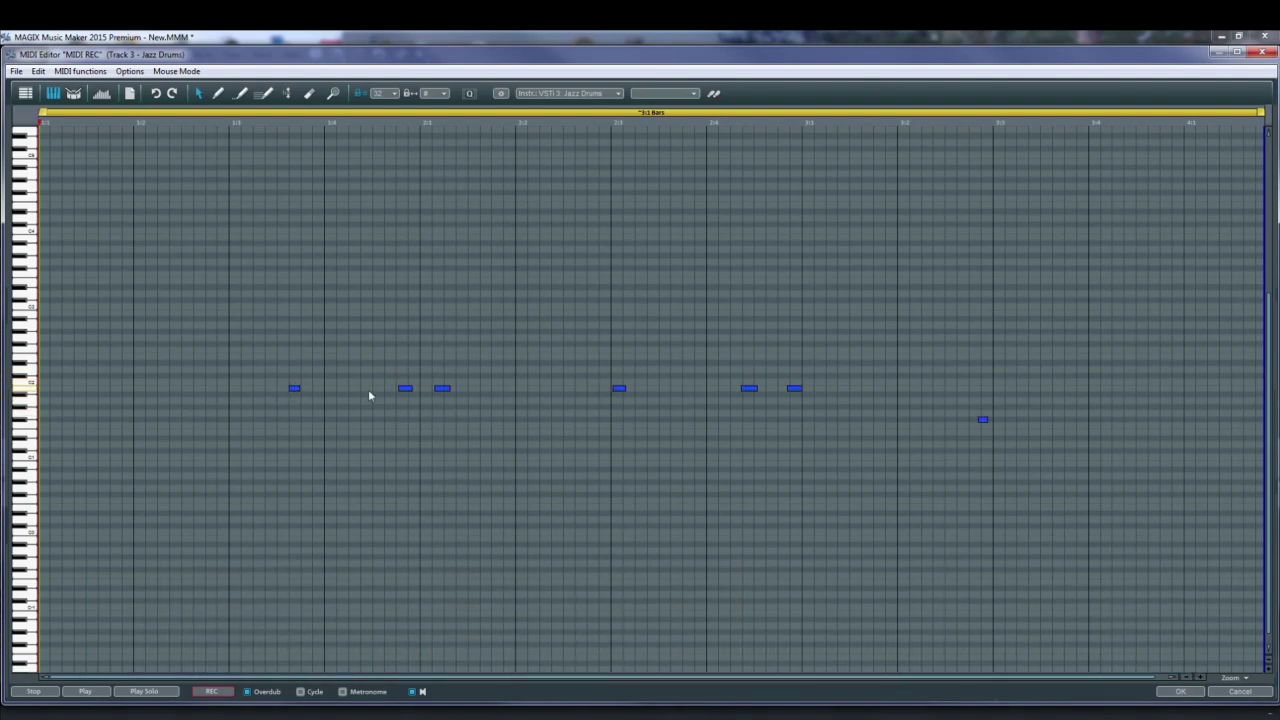
click(1182, 691)
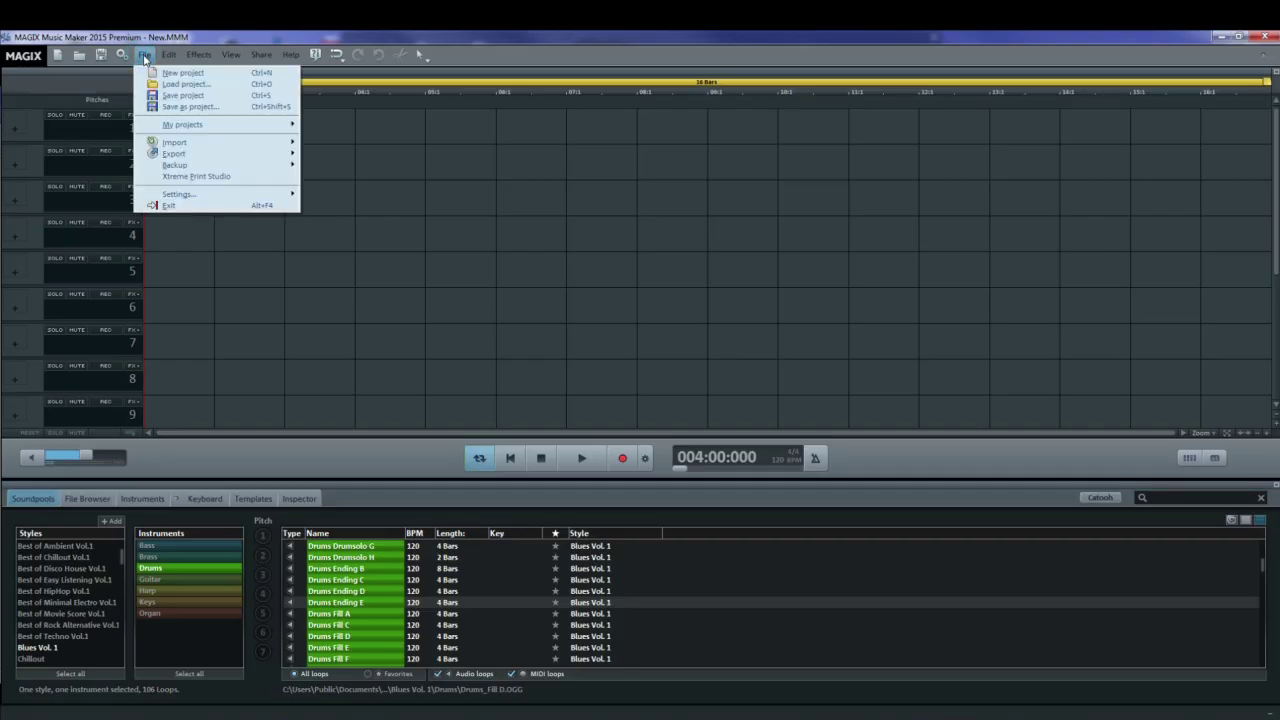
Set audio playback to the M-Track Quad ASIO Driver in Program settings' Audio/MIDI tab
mouse_move(172, 194)
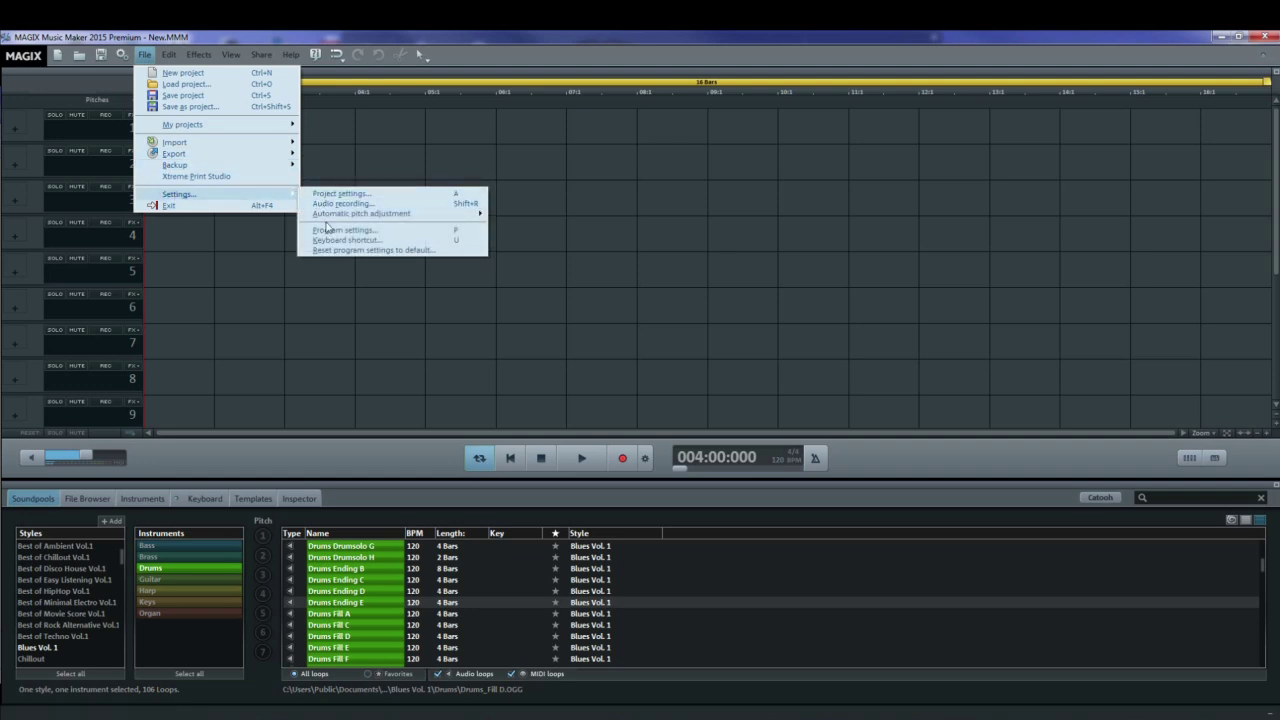
click(330, 231)
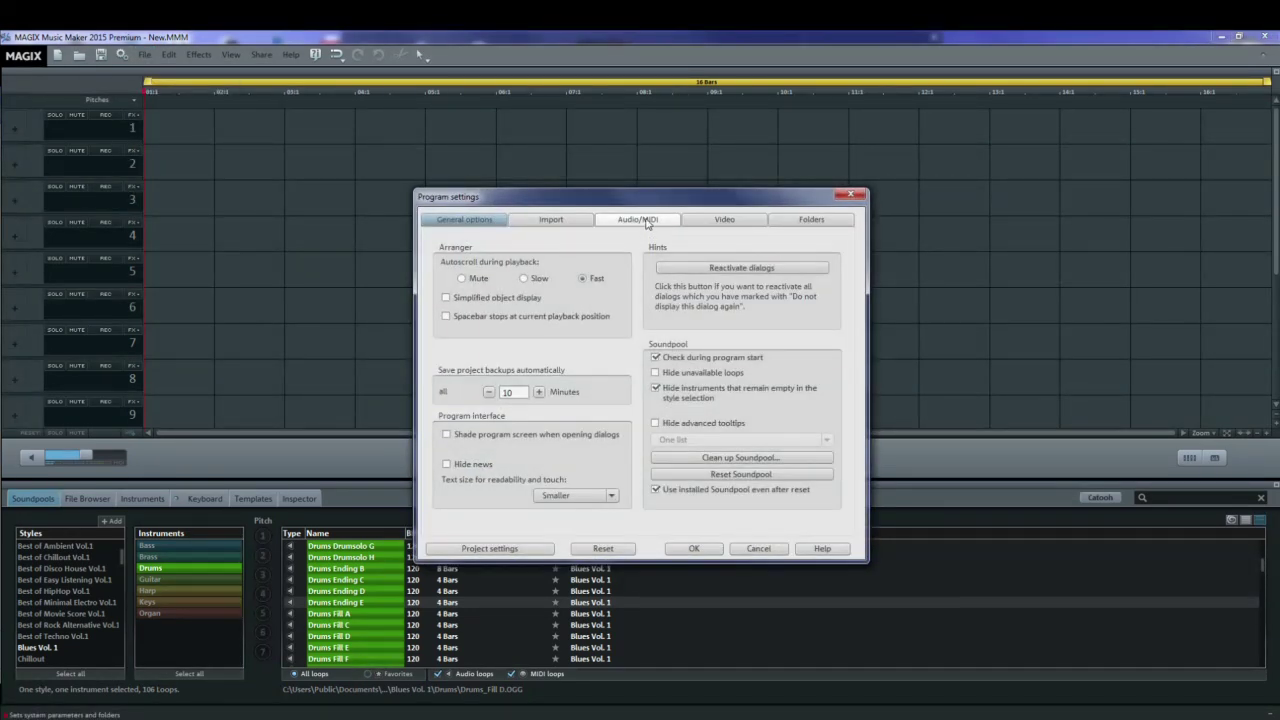
click(646, 222)
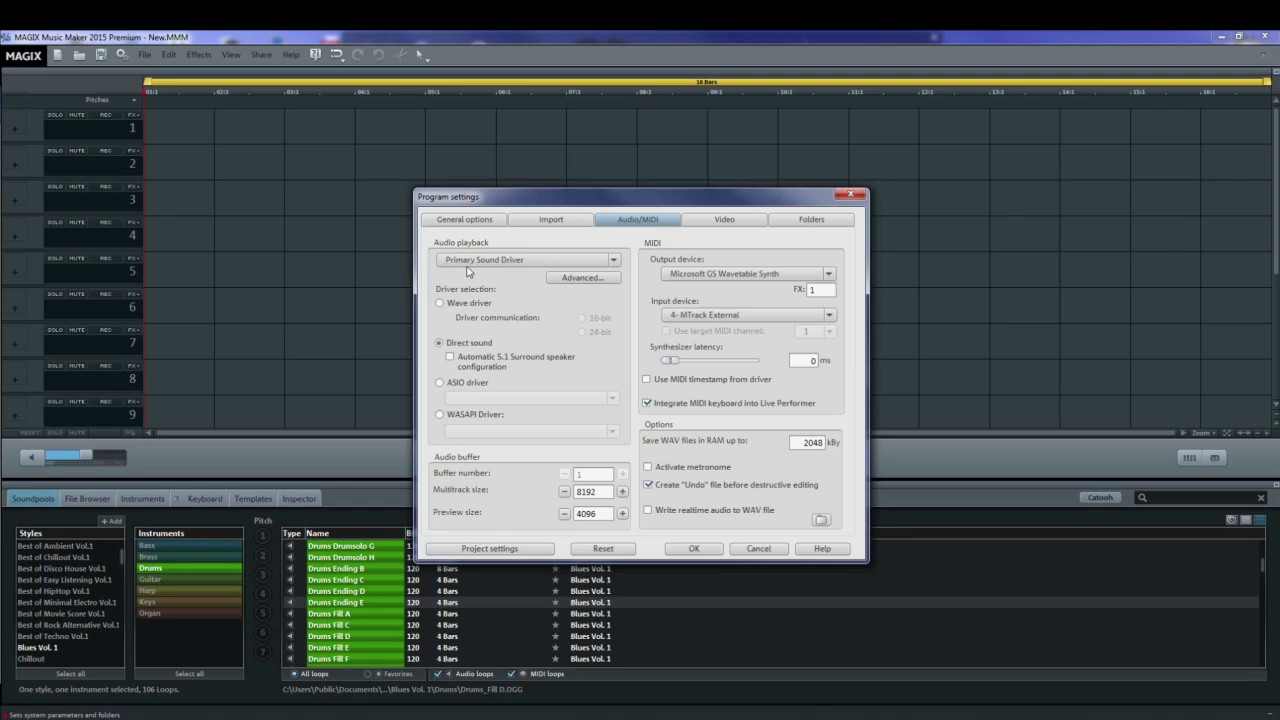
click(439, 383)
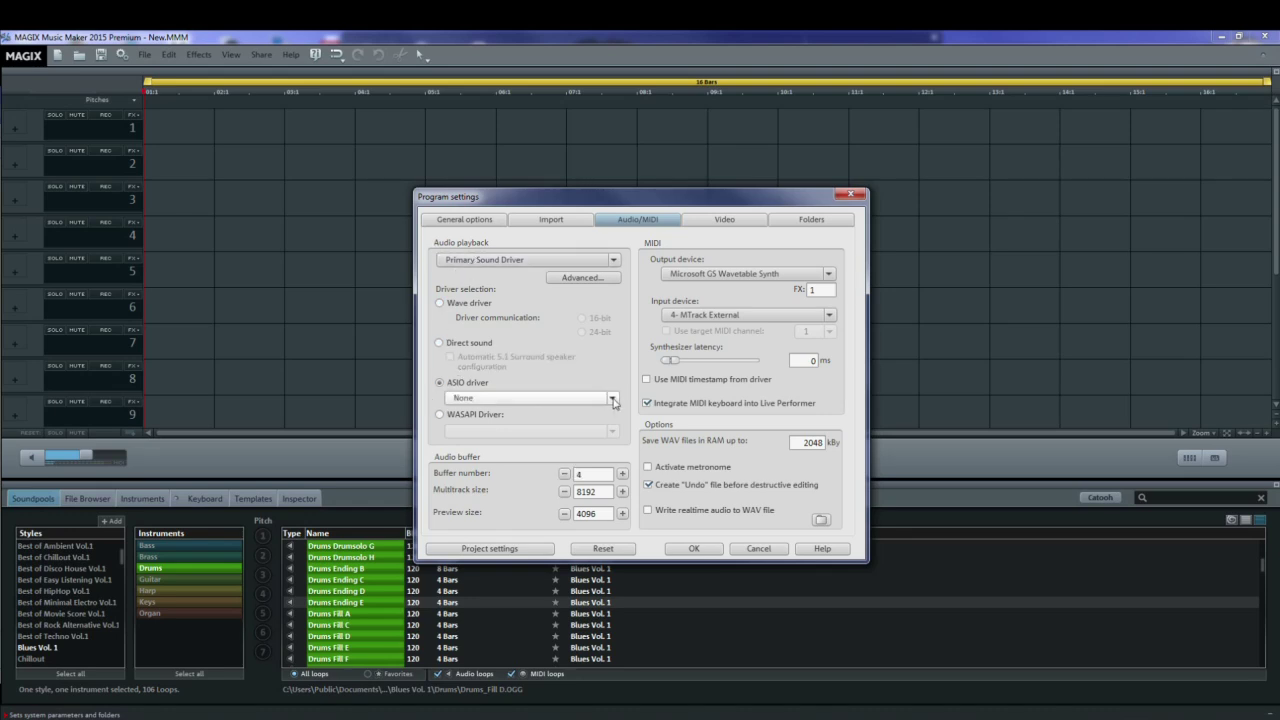
click(613, 400)
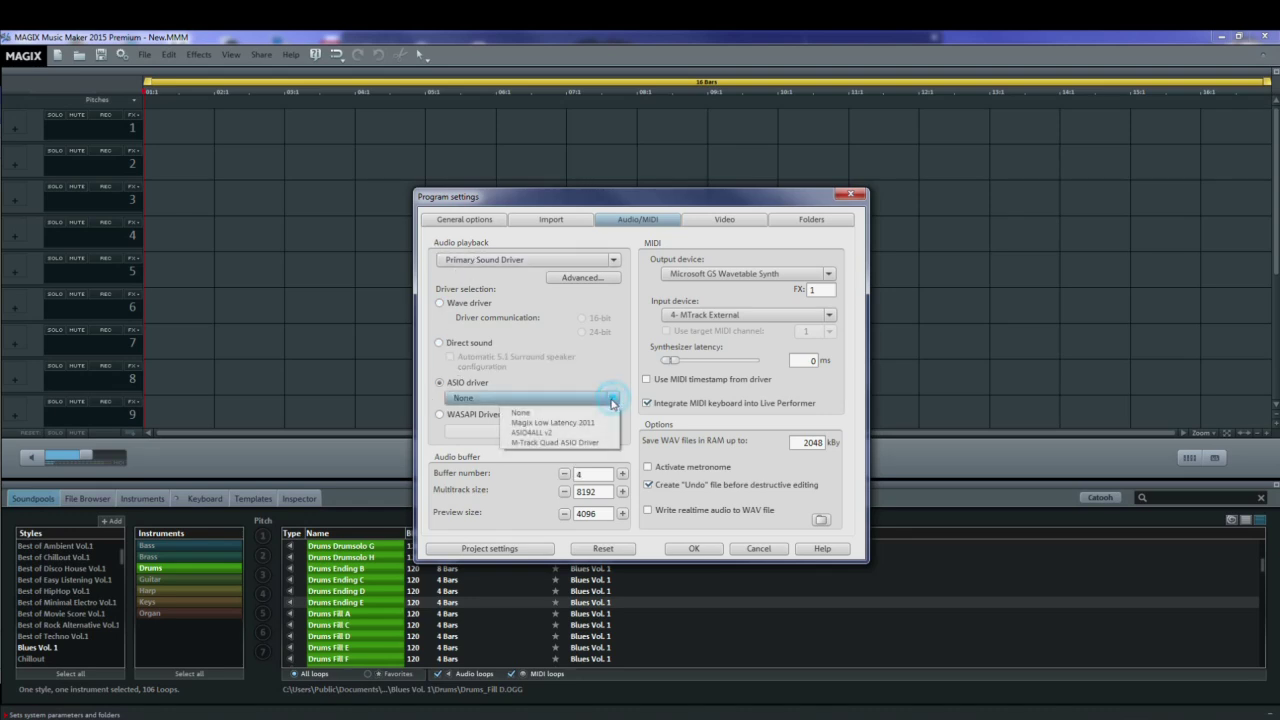
click(565, 444)
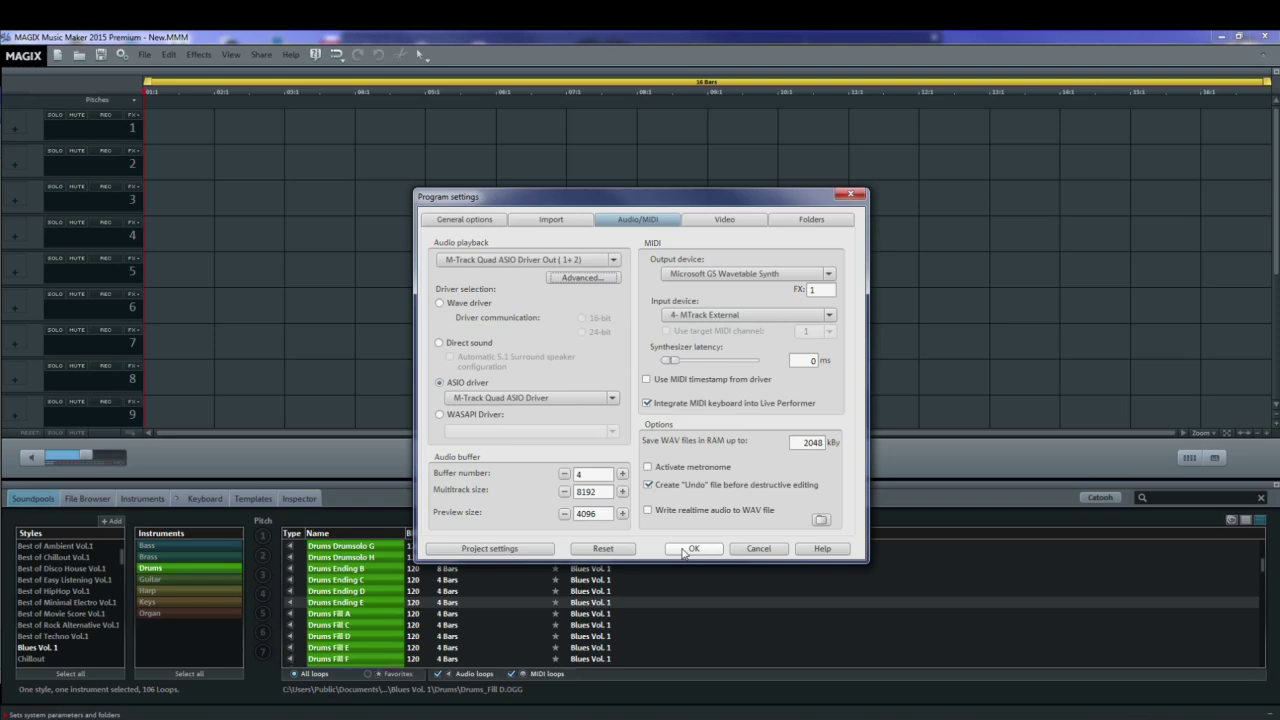
click(690, 549)
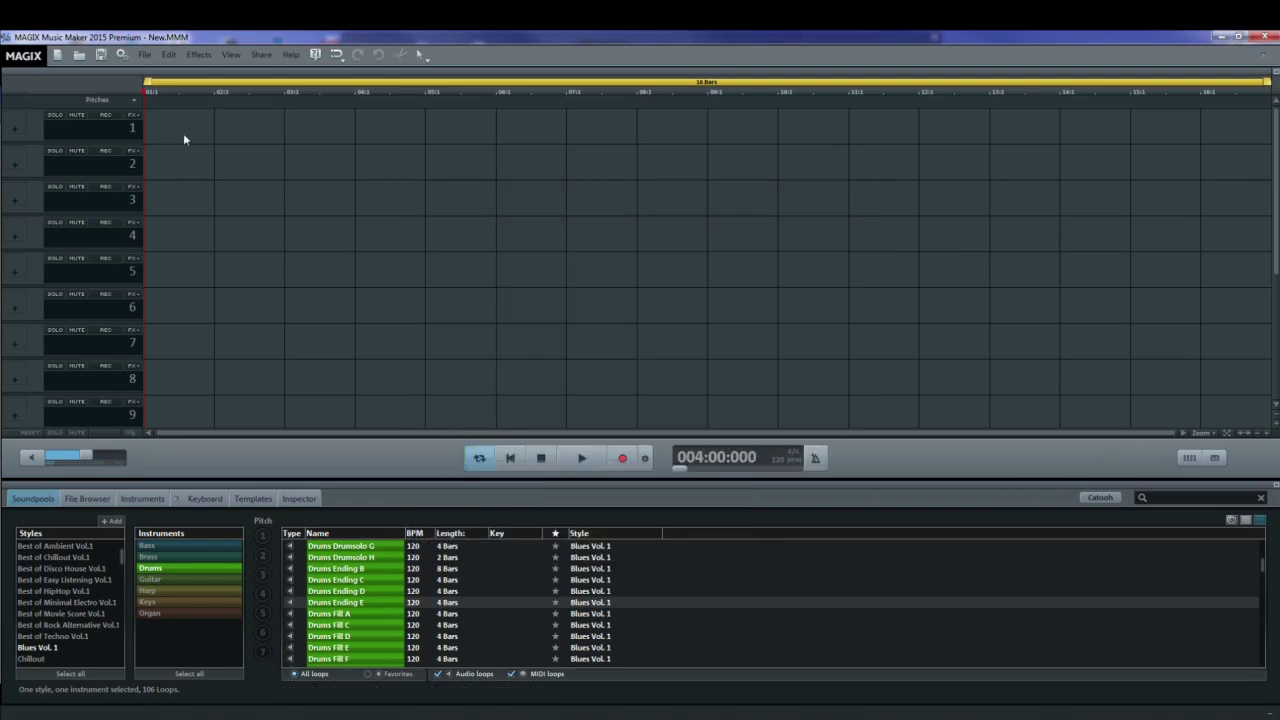
Arm track 1 and set recording to mono from the M-Track Quad input with peak control
click(106, 117)
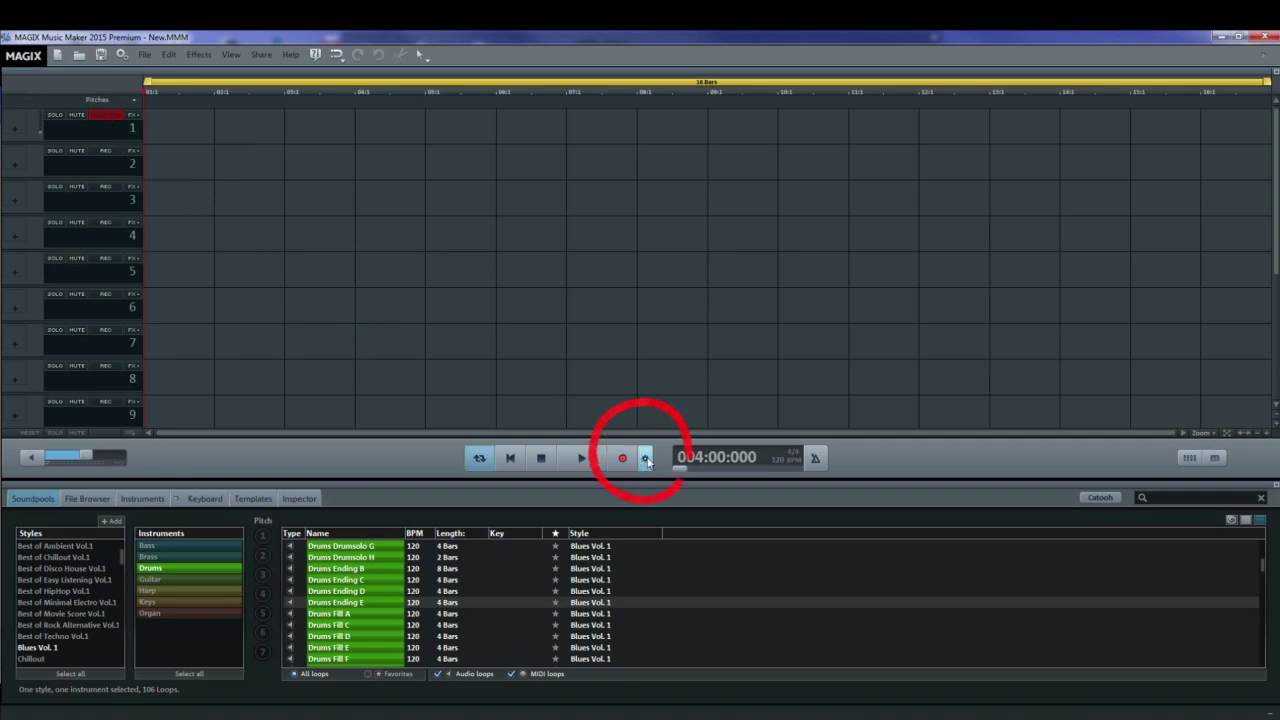
click(646, 459)
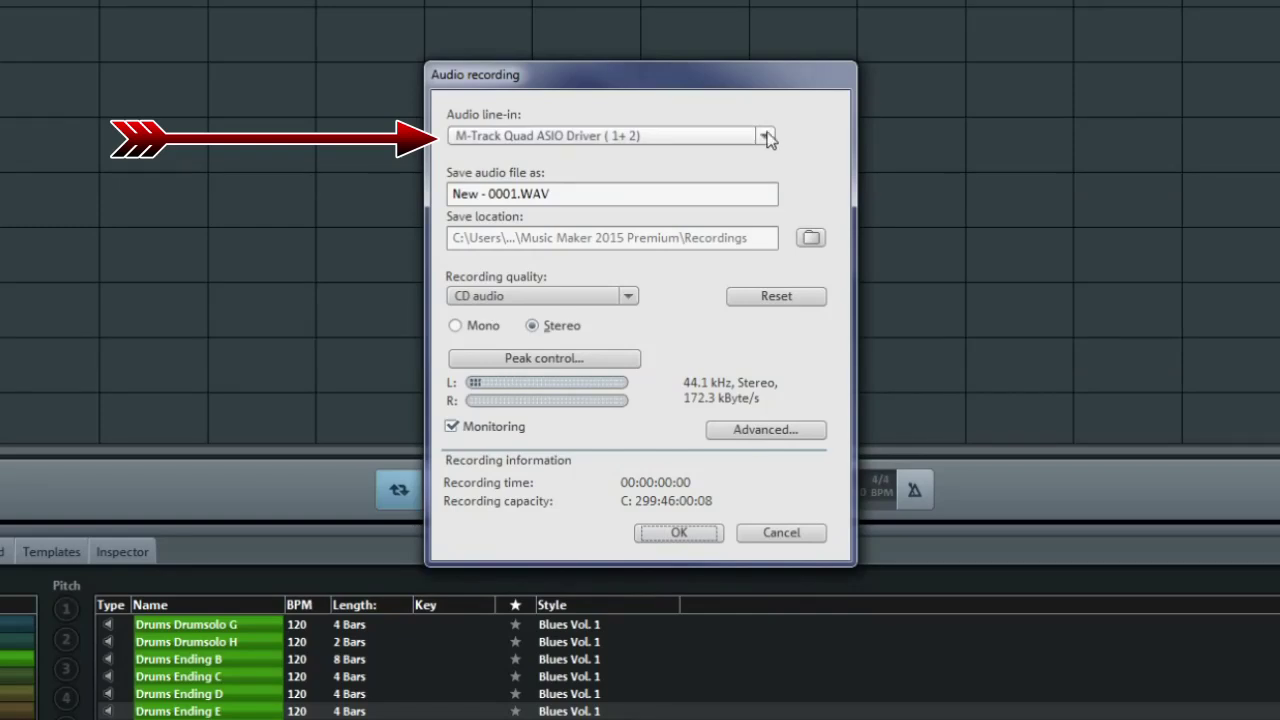
click(767, 138)
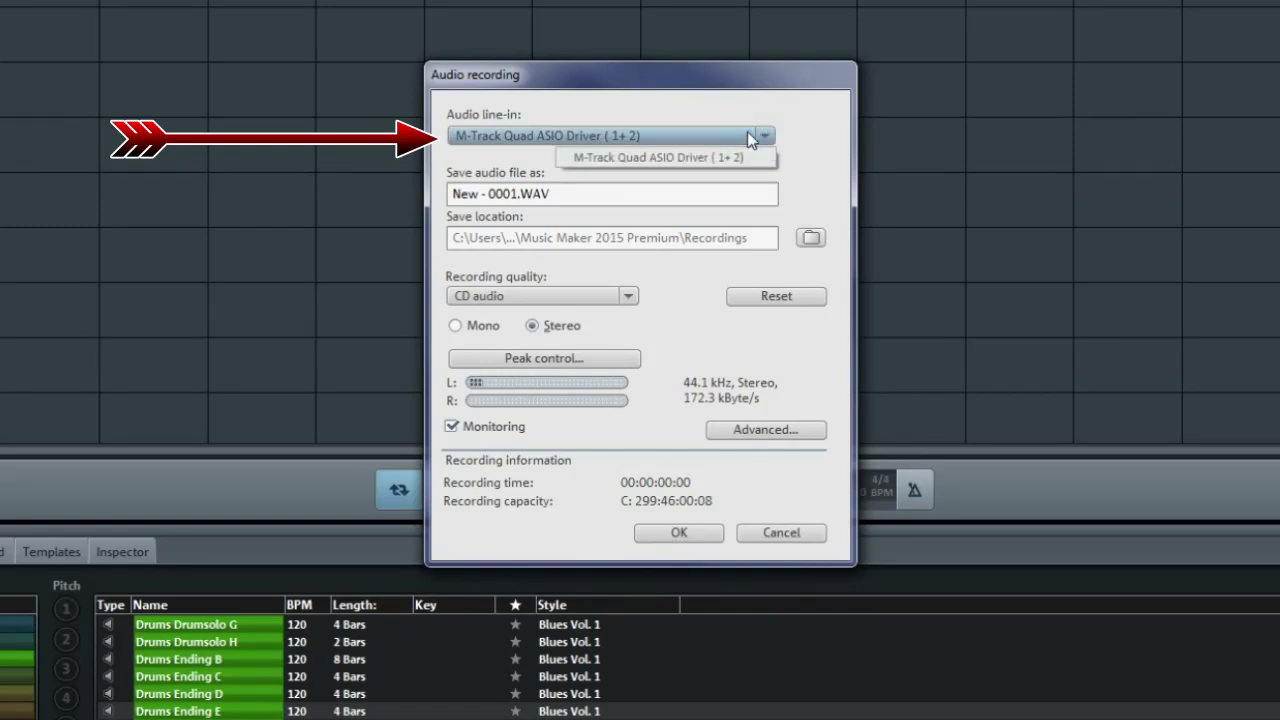
click(616, 157)
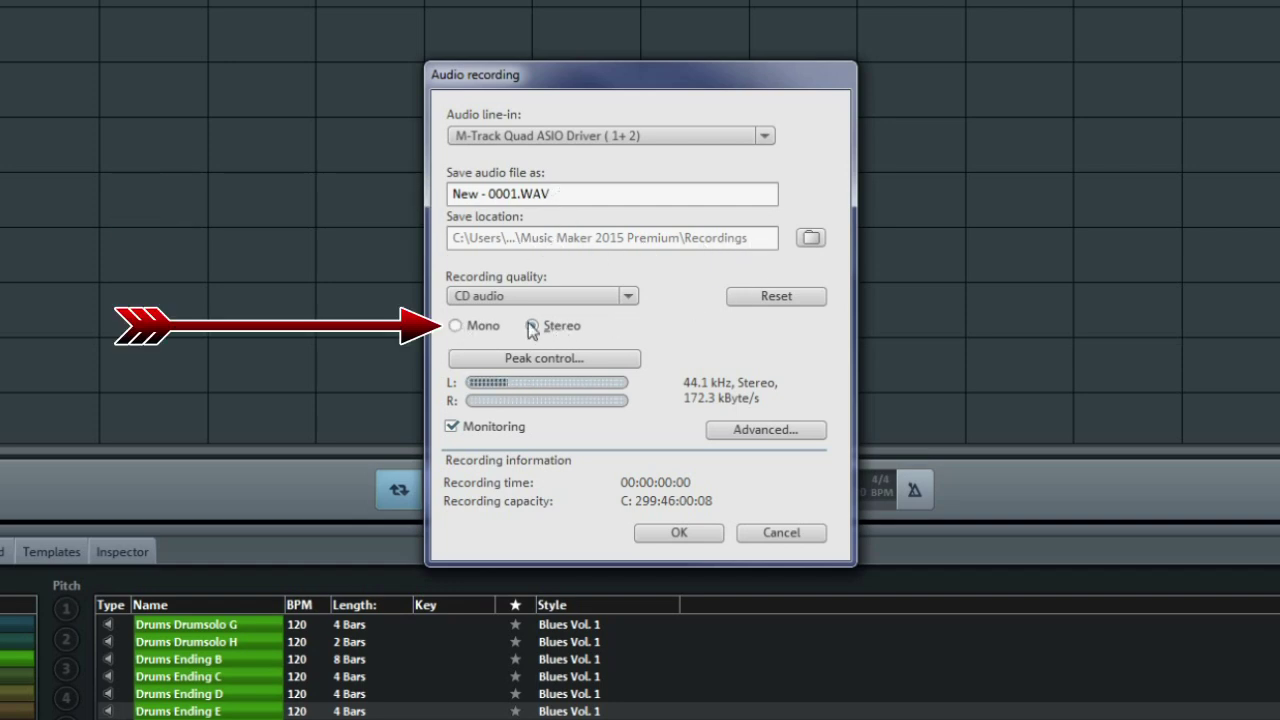
click(455, 326)
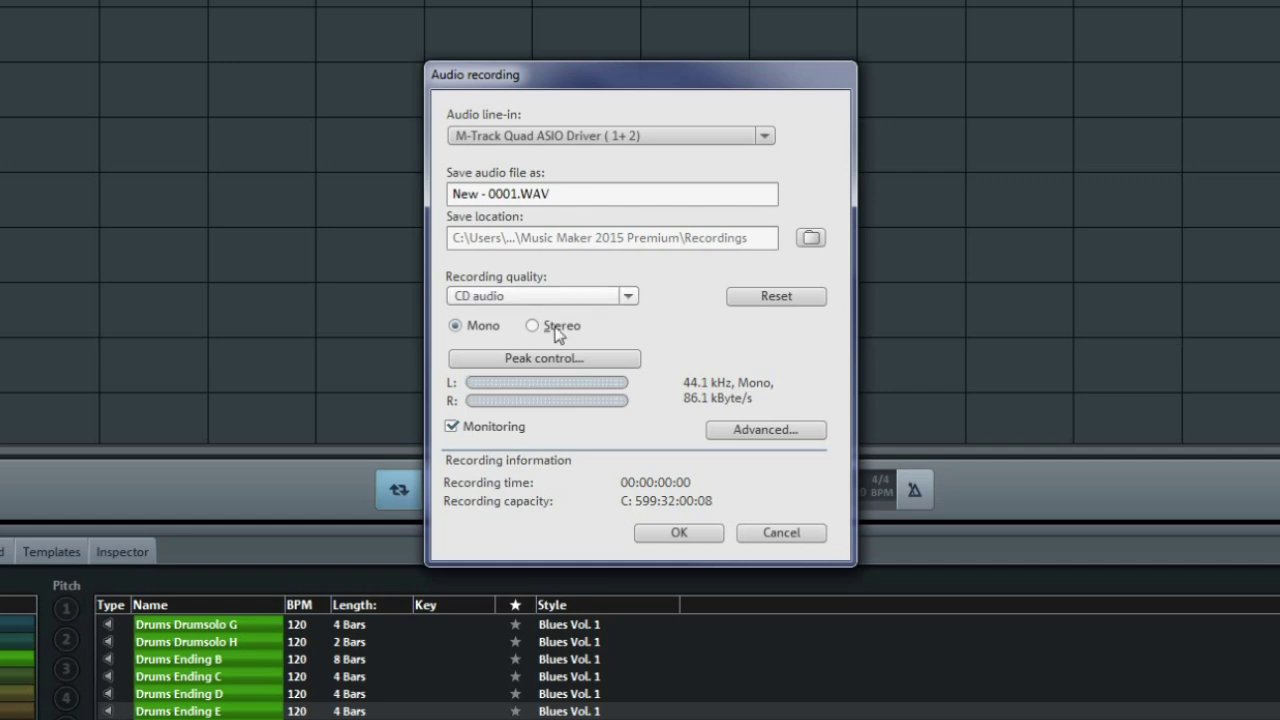
click(525, 360)
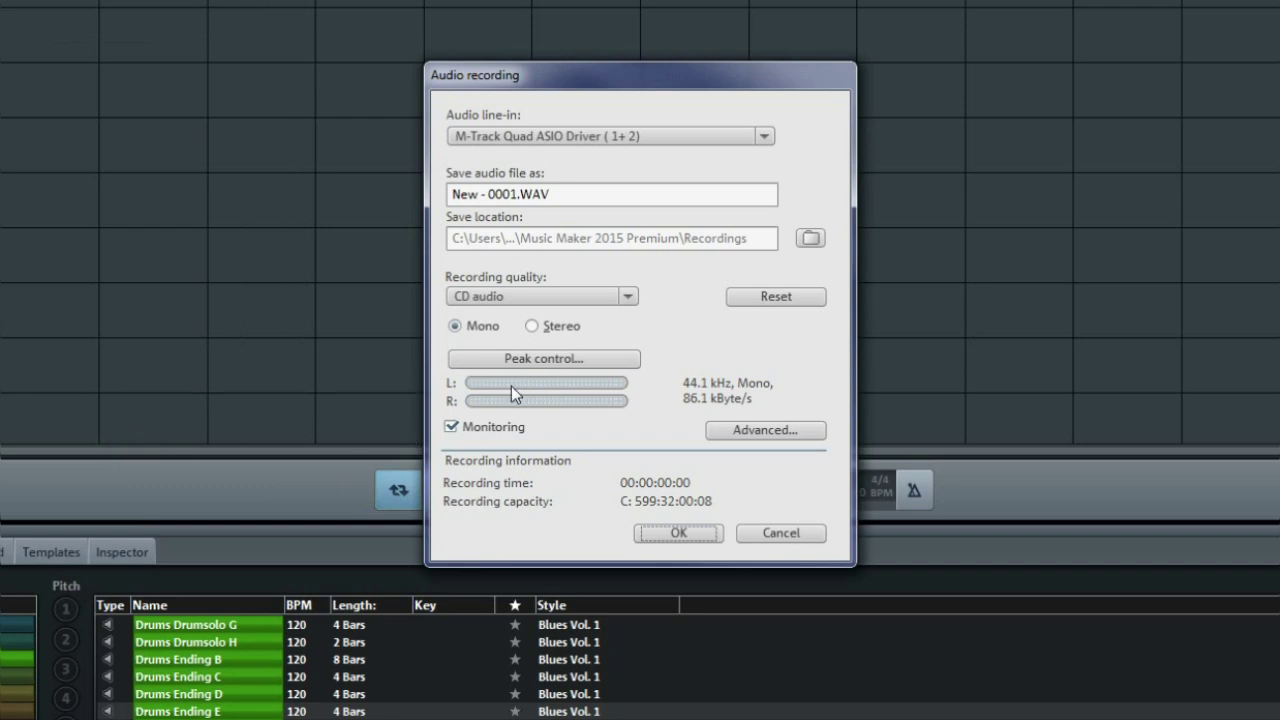
click(658, 536)
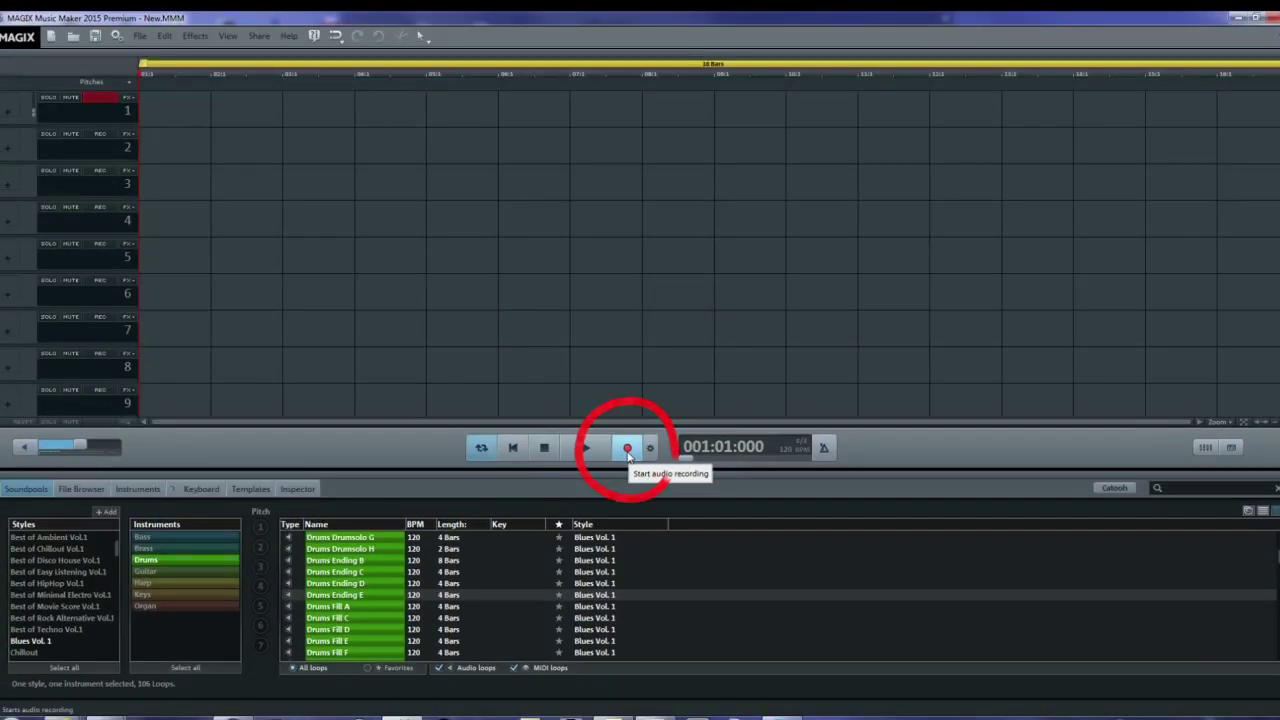
Make a test recording on track 1, then undo it to restore the Drums loop
click(627, 449)
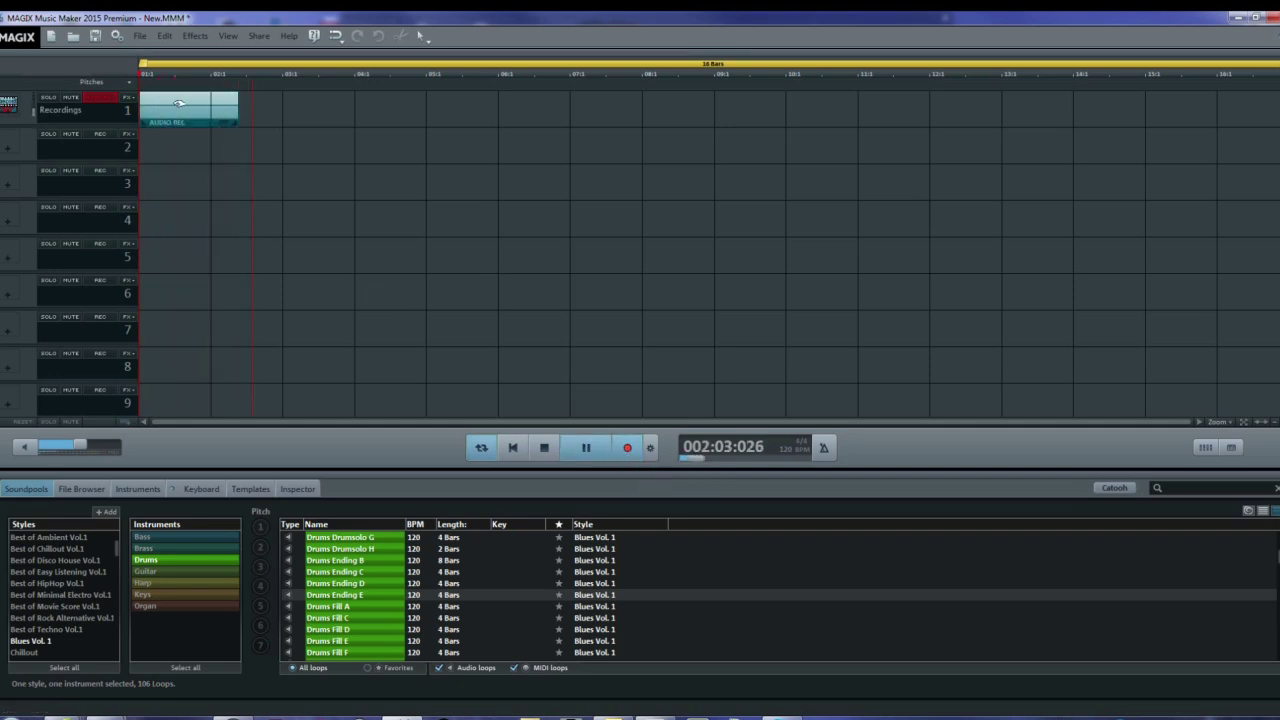
click(544, 448)
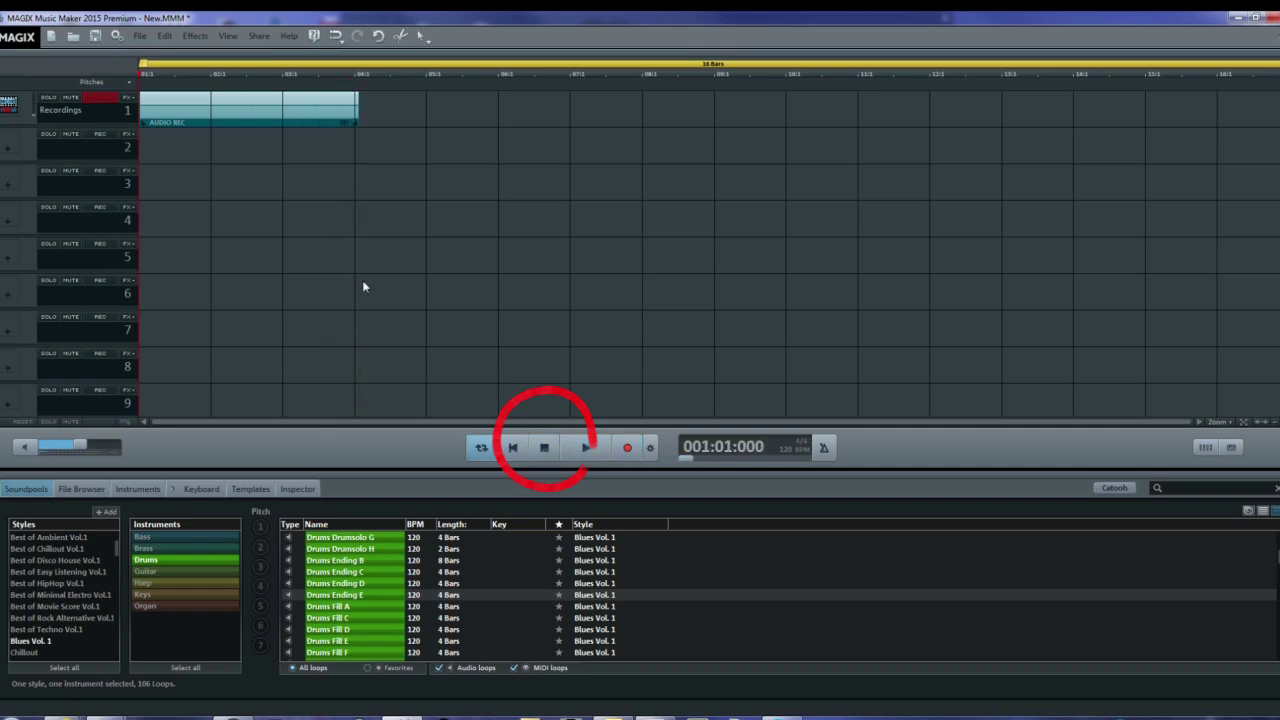
click(242, 117)
key(ctrl+z)
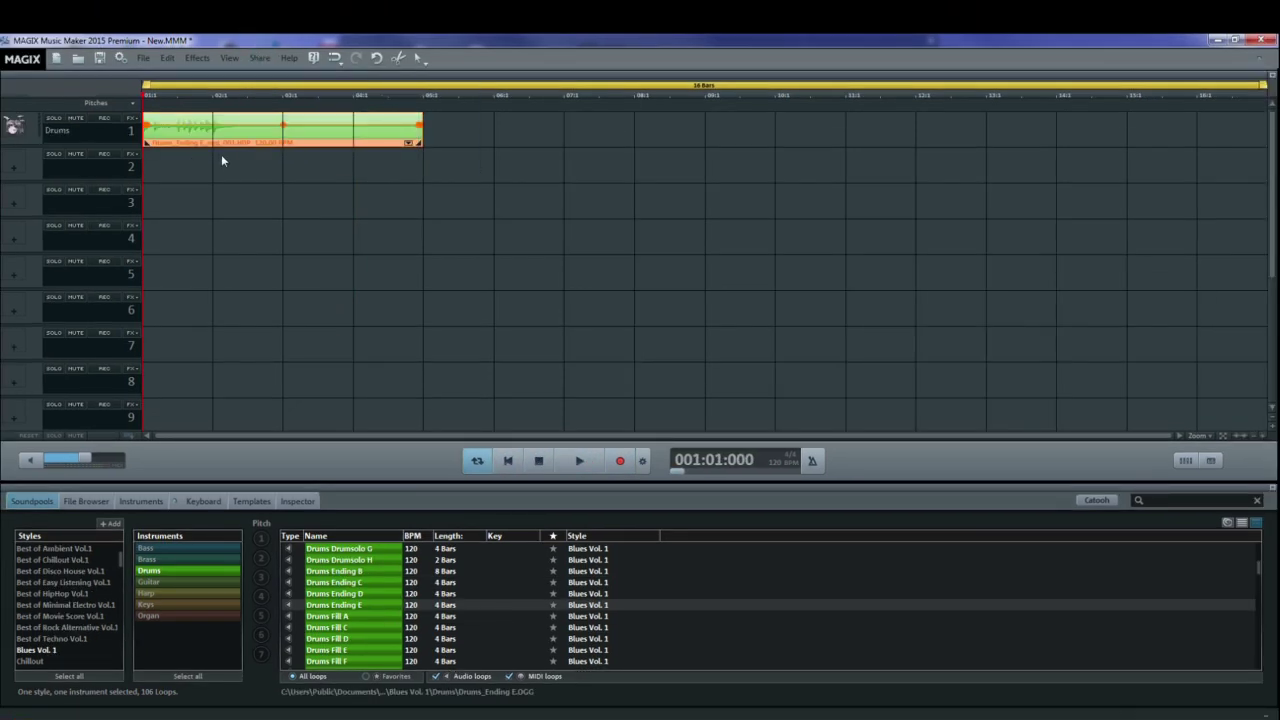
Place Bass Ending E on track 2 at bar 1 and shorten the loop range to 4 bars
click(146, 548)
drag(333, 571, 228, 178)
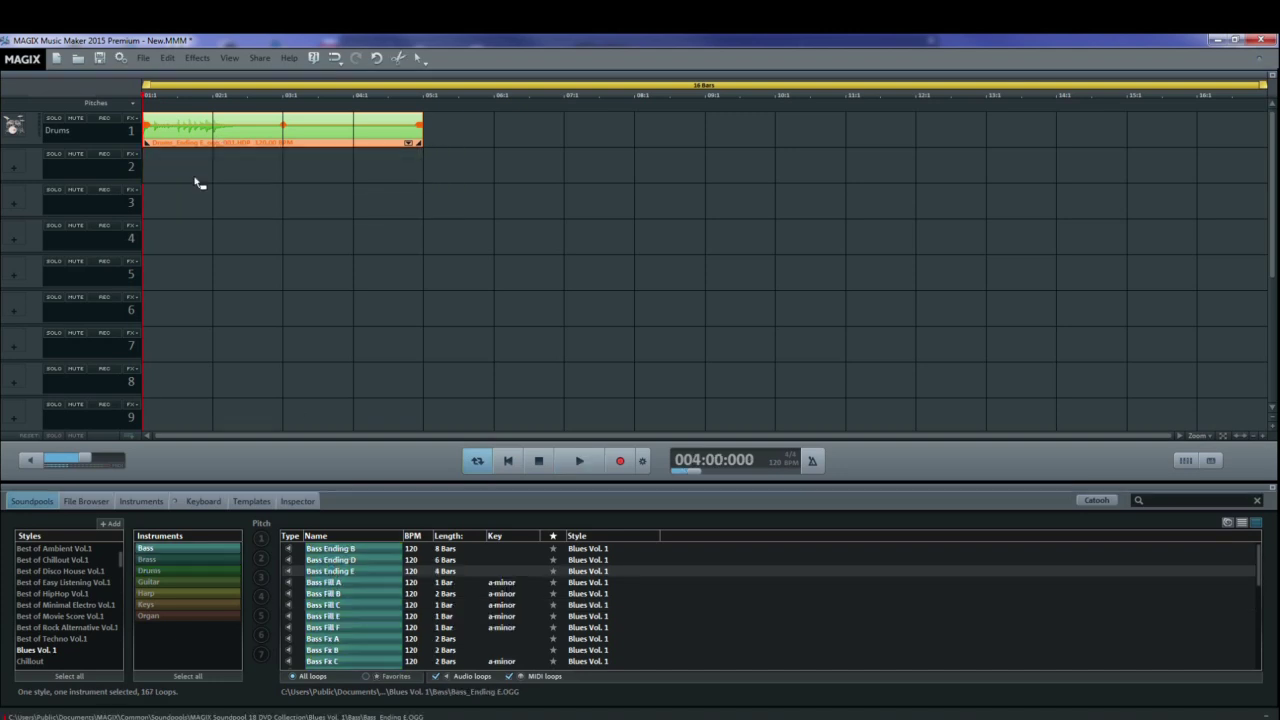
drag(198, 183, 198, 178)
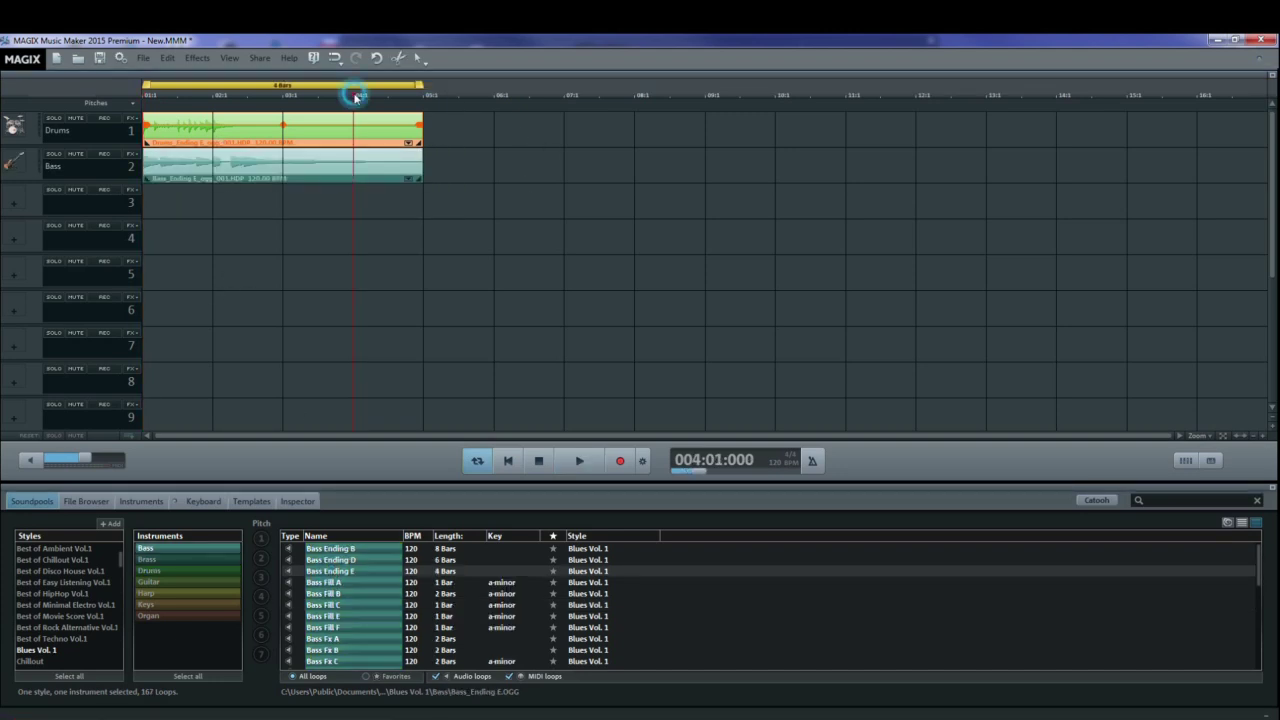
click(281, 100)
click(137, 103)
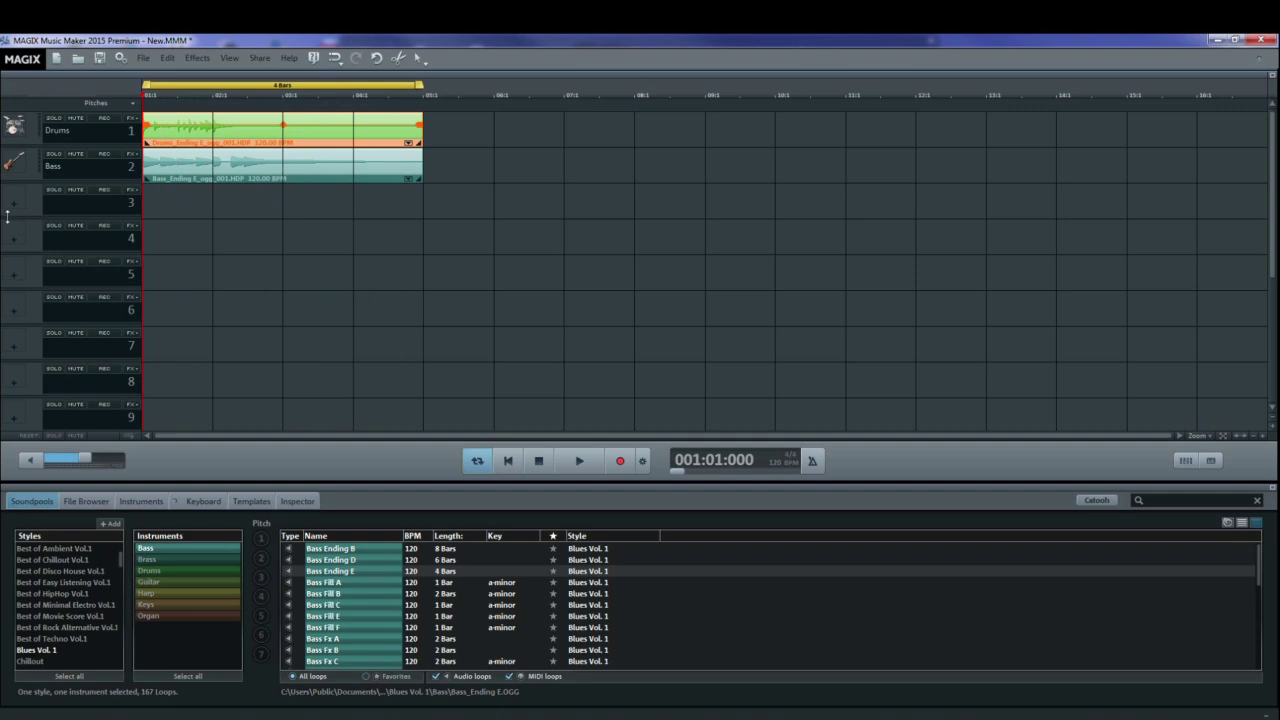
Record a take on track 3, play it back, and open the mixer
click(98, 189)
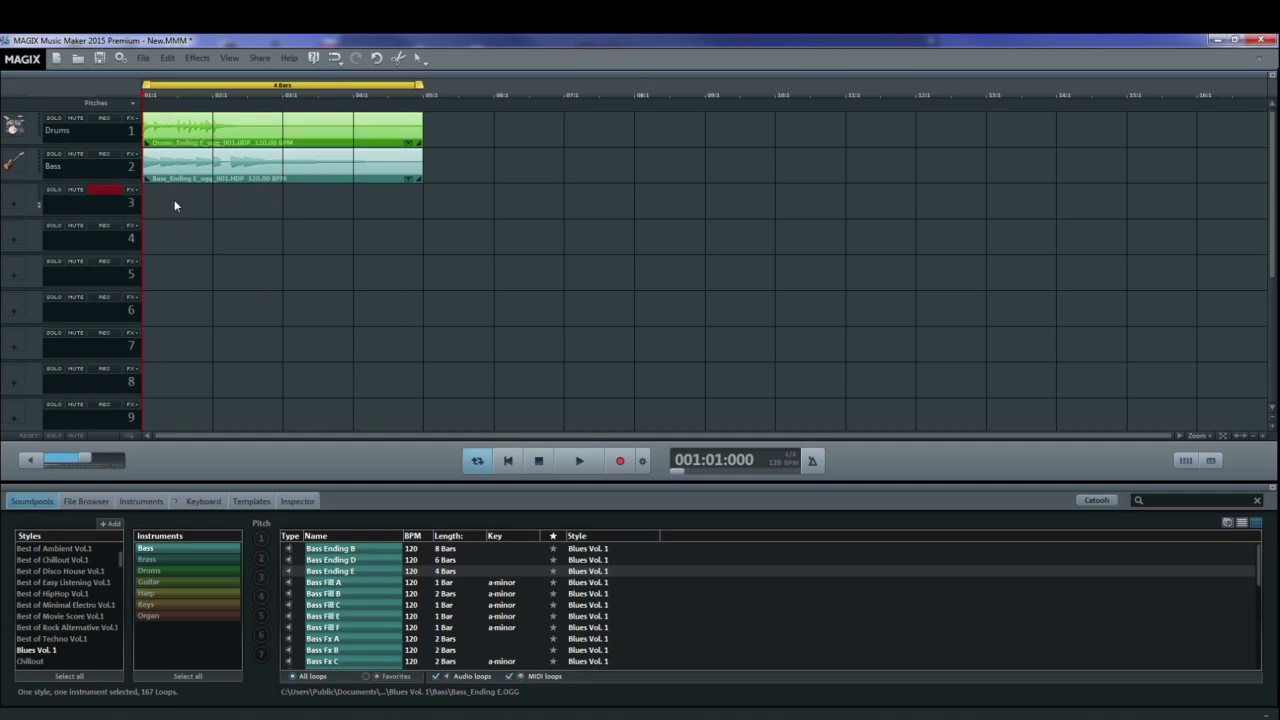
click(619, 463)
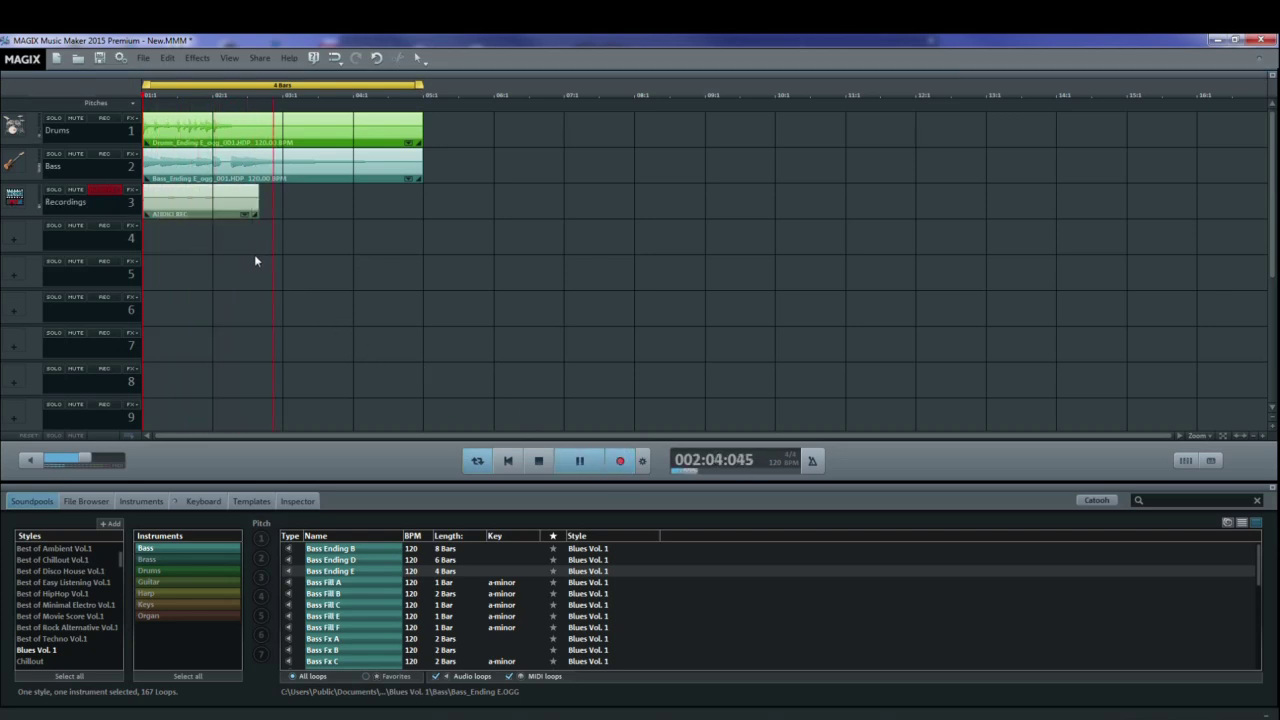
click(541, 463)
click(507, 461)
key(space)
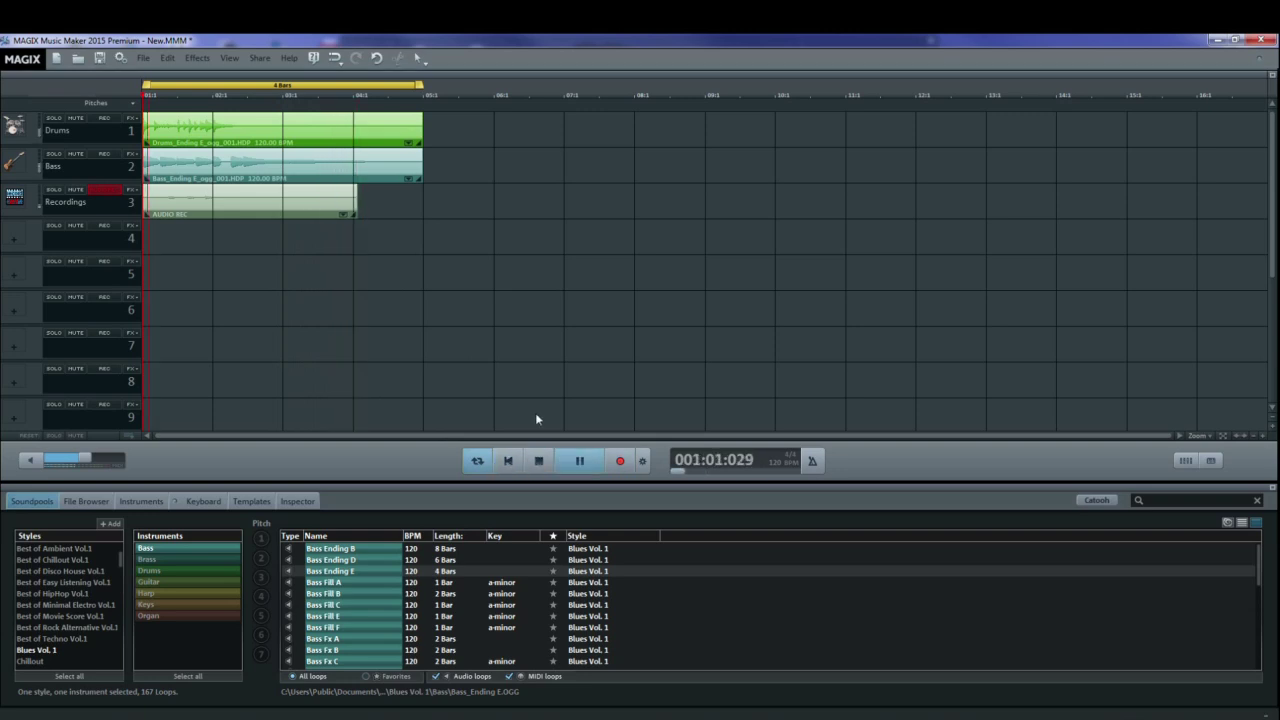
key(space)
click(290, 200)
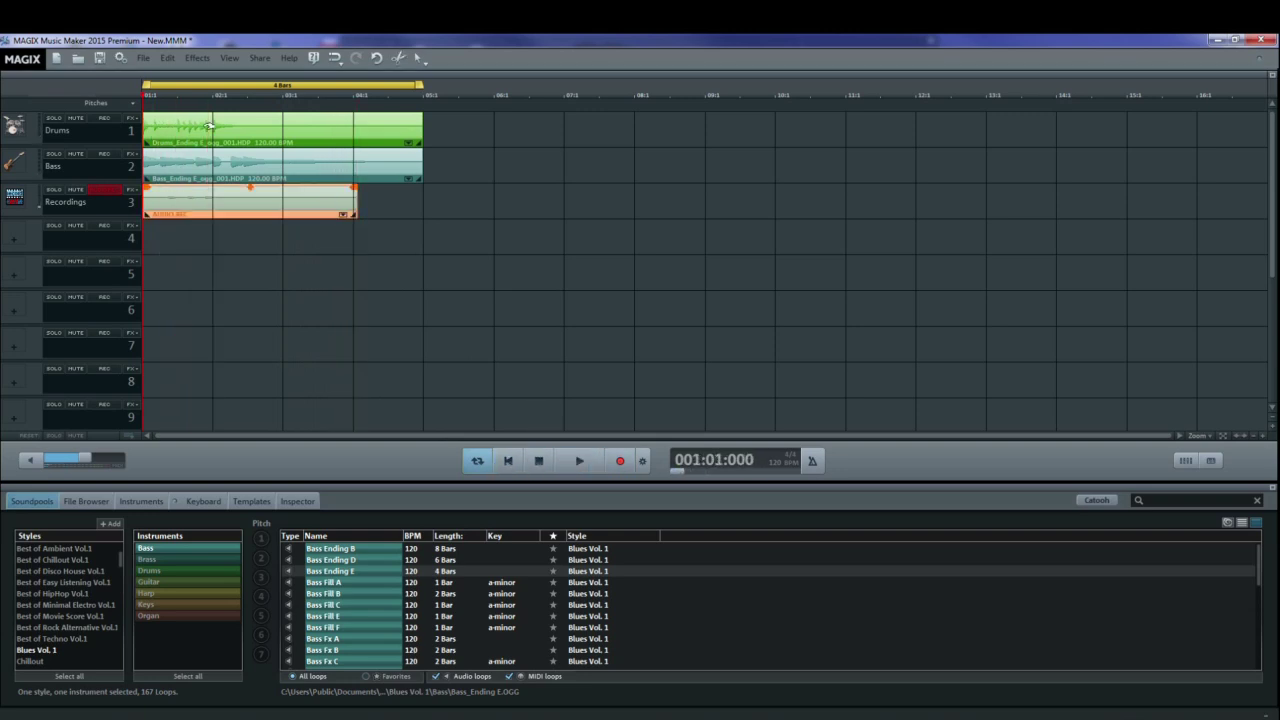
key(m)
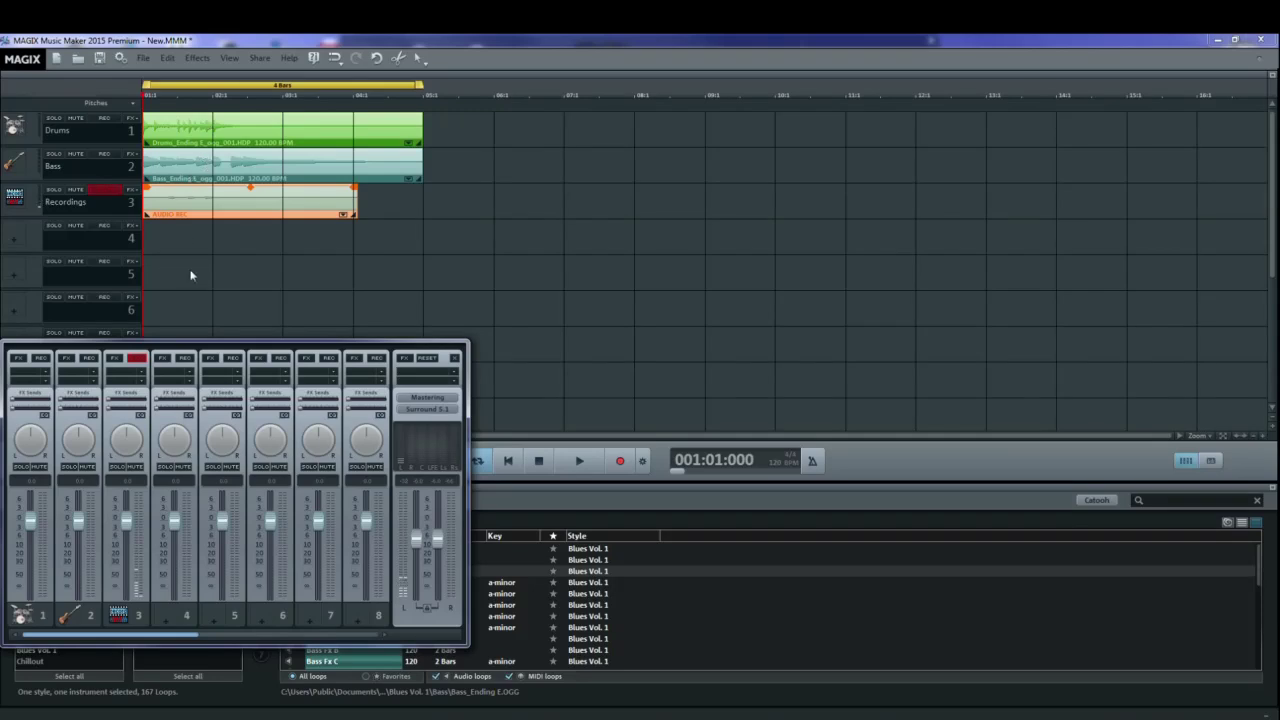
Lower the Drums channel fader in the mixer and slightly lengthen the track 3 recording
drag(213, 340, 706, 116)
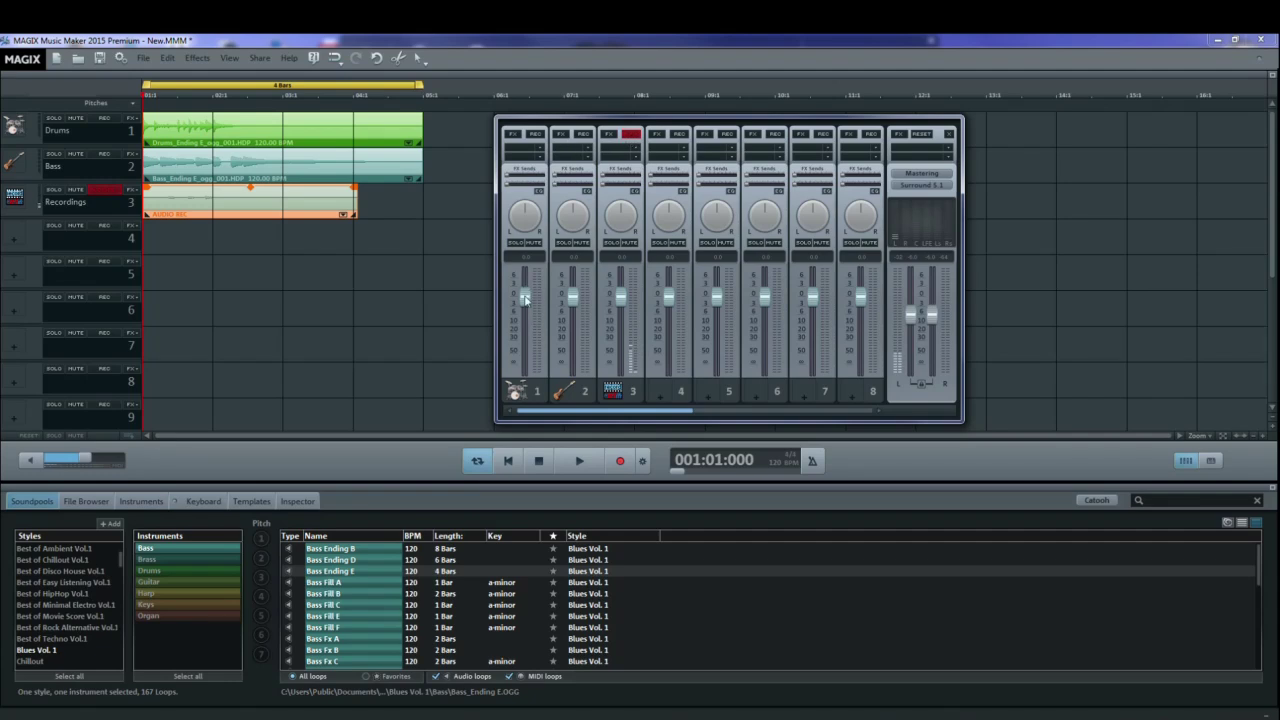
drag(524, 297, 571, 336)
drag(355, 213, 365, 214)
Apply Volume > Normalize to the recorded clip on track 3
right_click(362, 216)
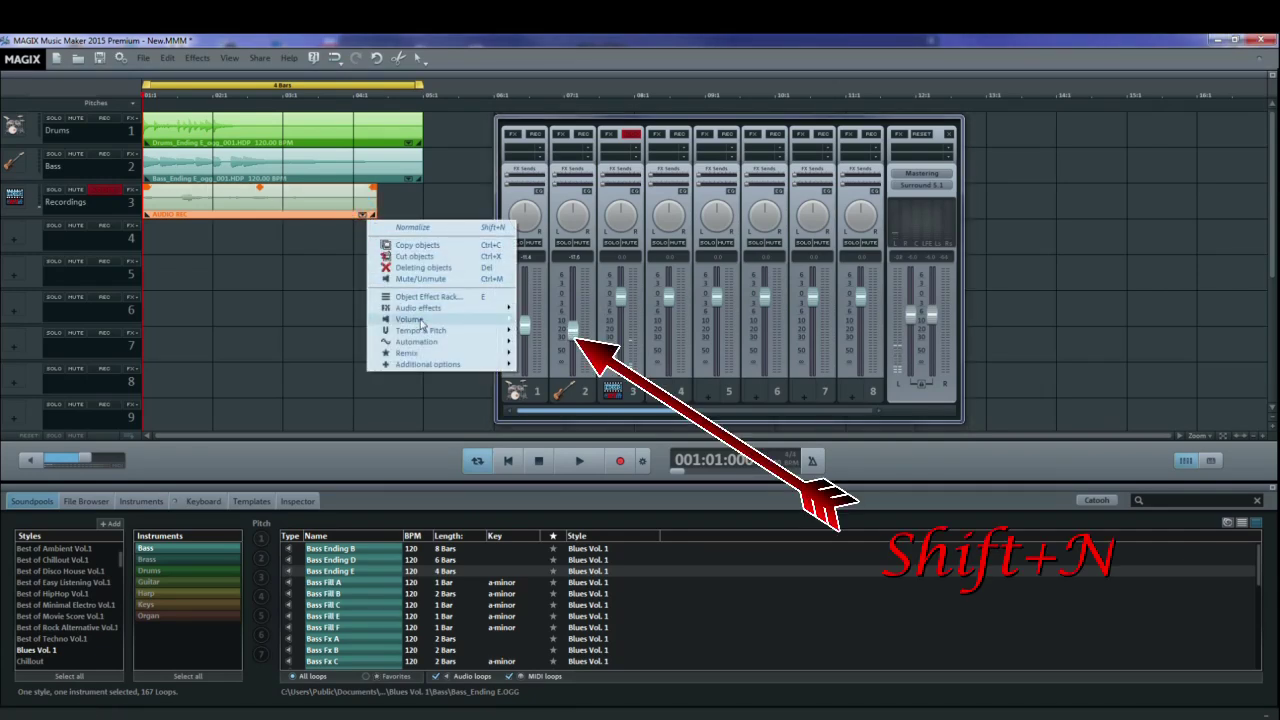
mouse_move(422, 320)
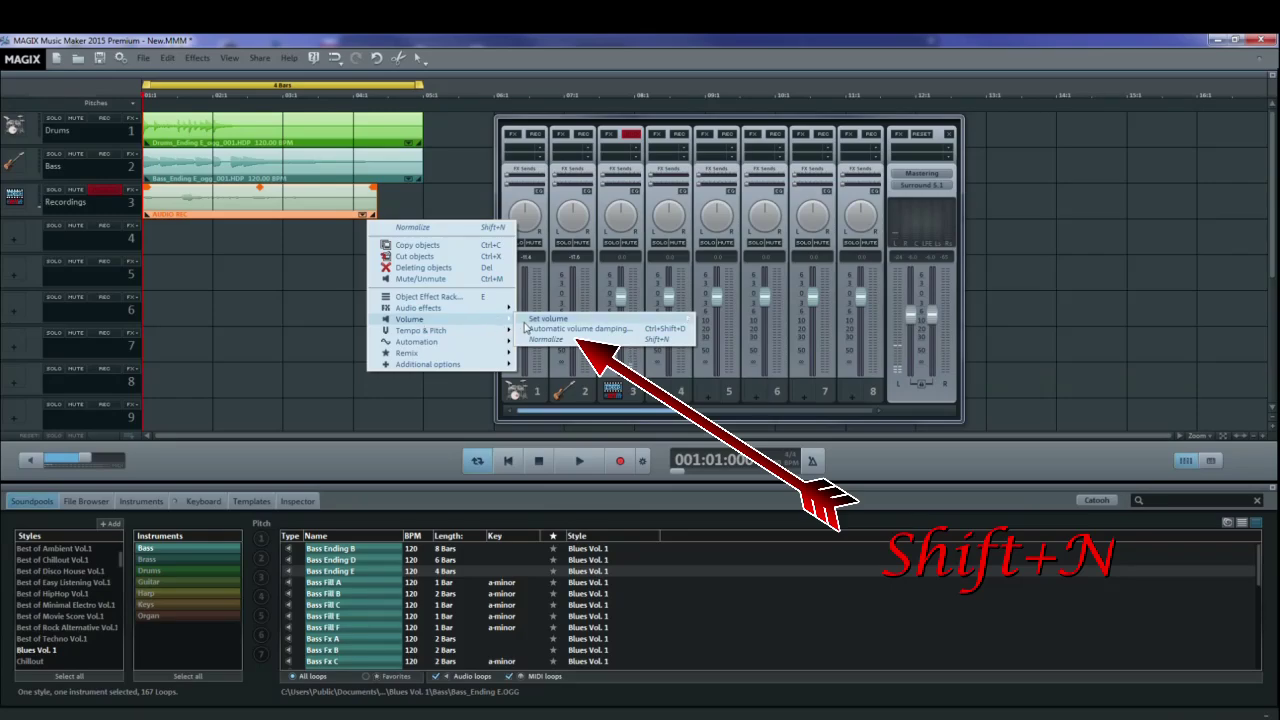
click(538, 341)
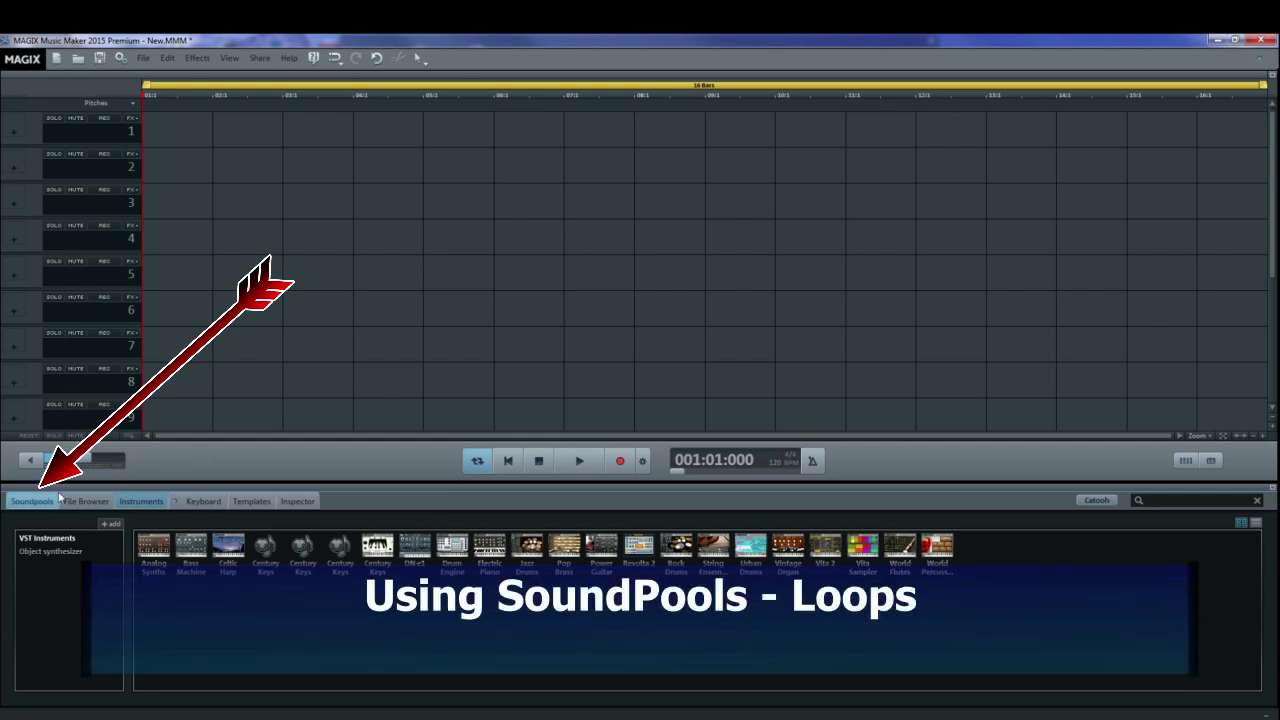
Show the Soundpools browser and start adding a new styles folder with +Add
click(31, 501)
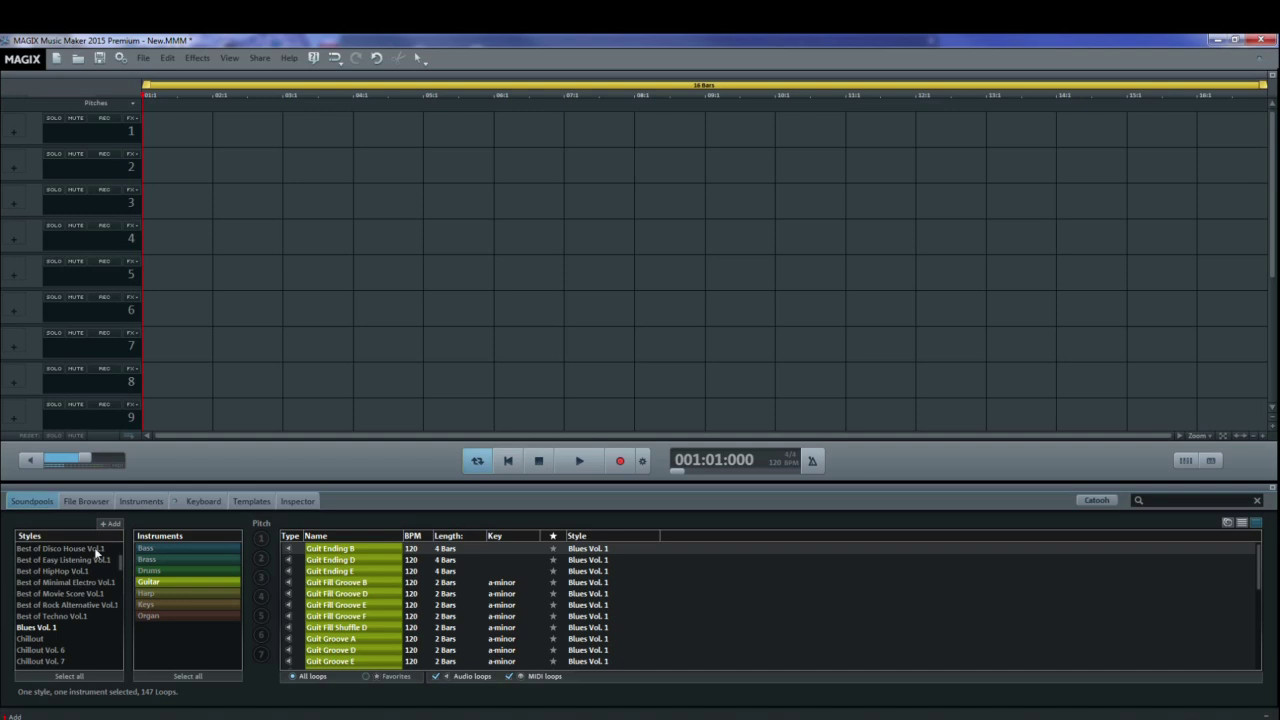
click(110, 523)
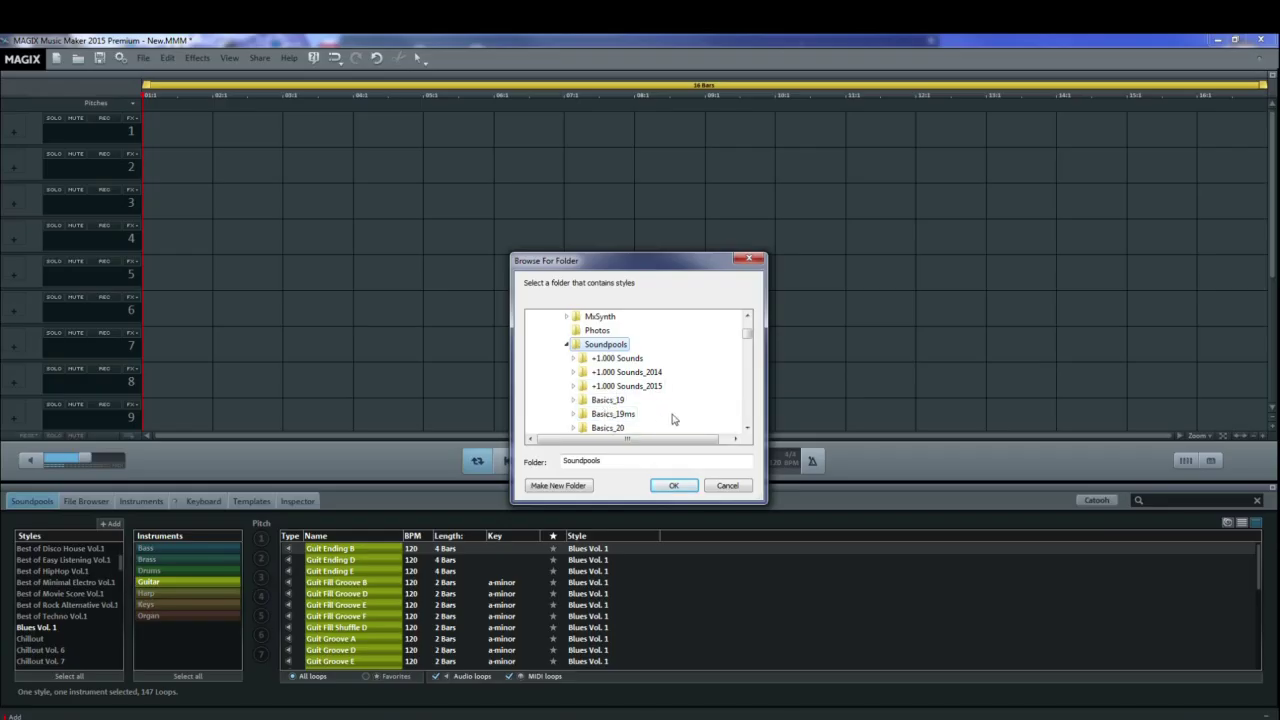
Scroll through the Soundpools folders, then close the styles folder browser
click(748, 428)
click(748, 428)
double_click(748, 428)
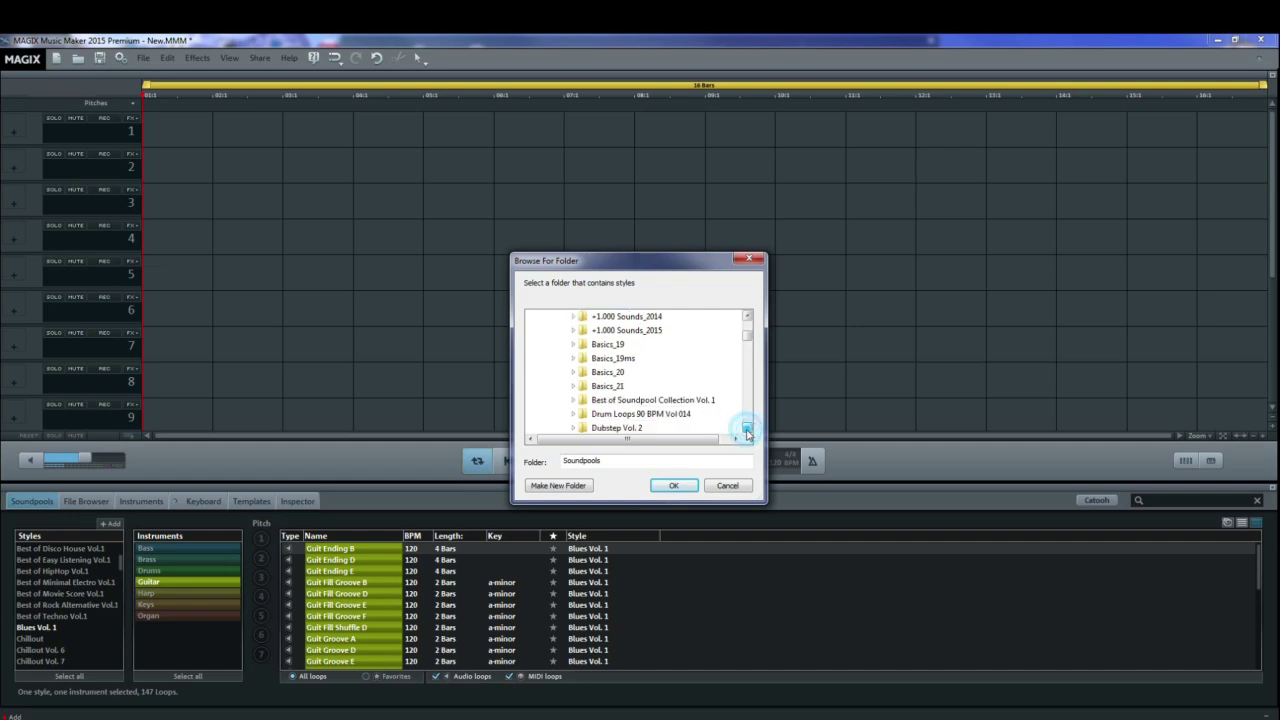
click(748, 428)
click(748, 428)
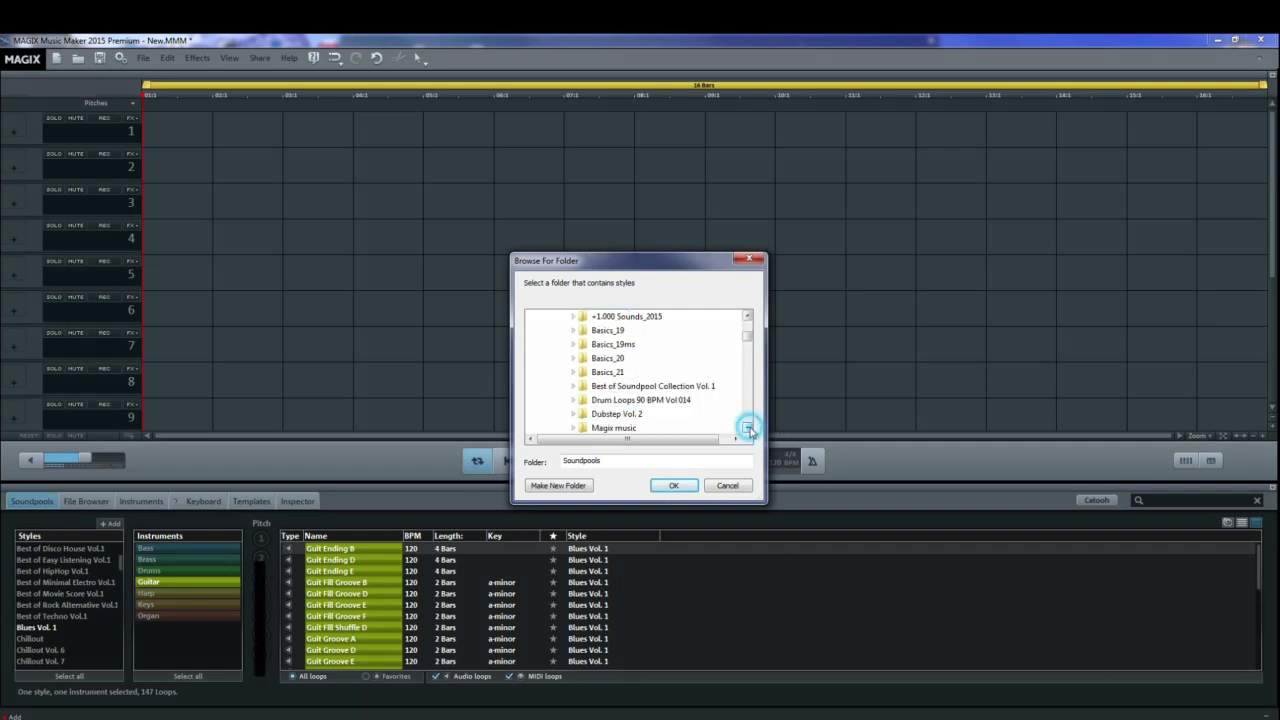
double_click(748, 428)
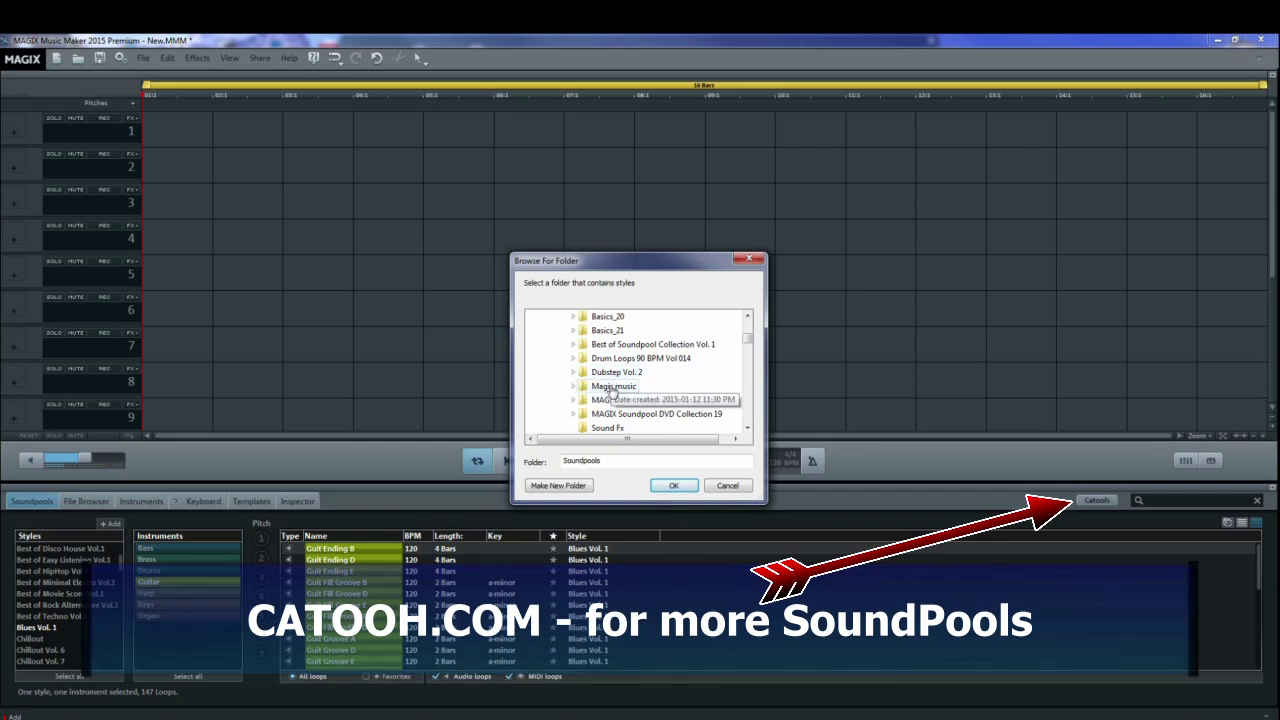
click(668, 485)
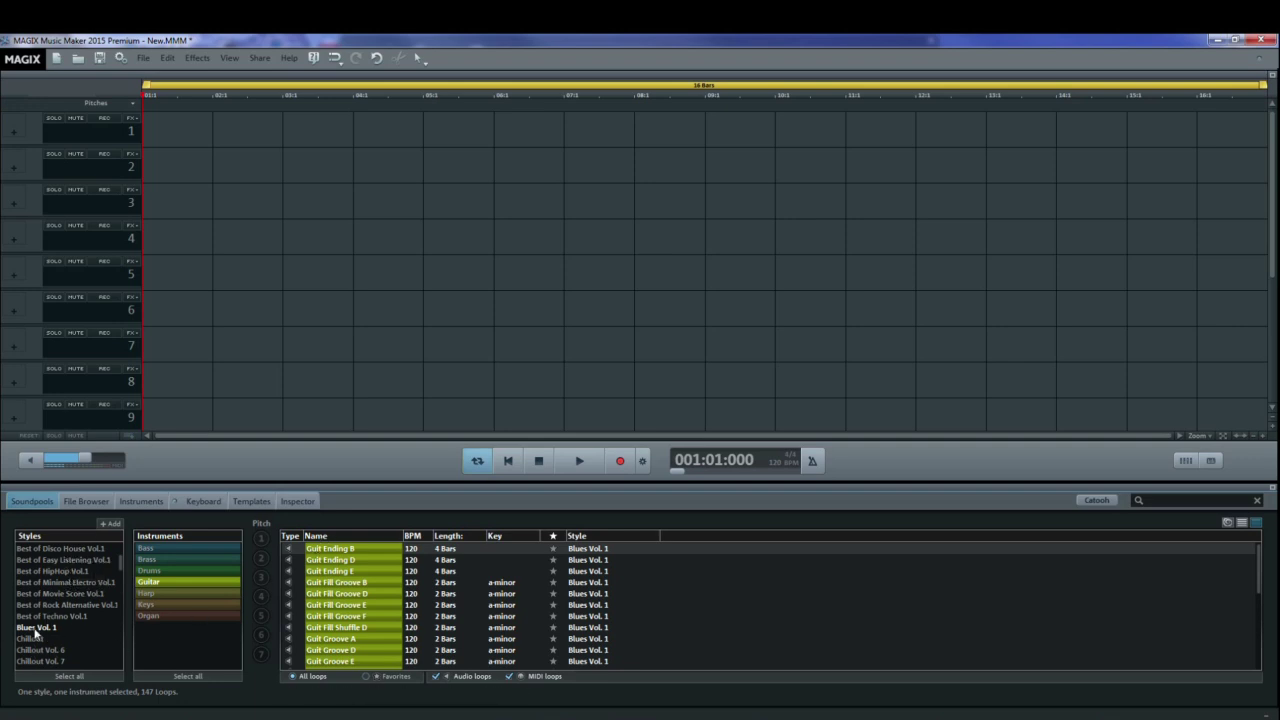
Place the Bass Ending B loop on track 1 and play the arrangement
click(148, 549)
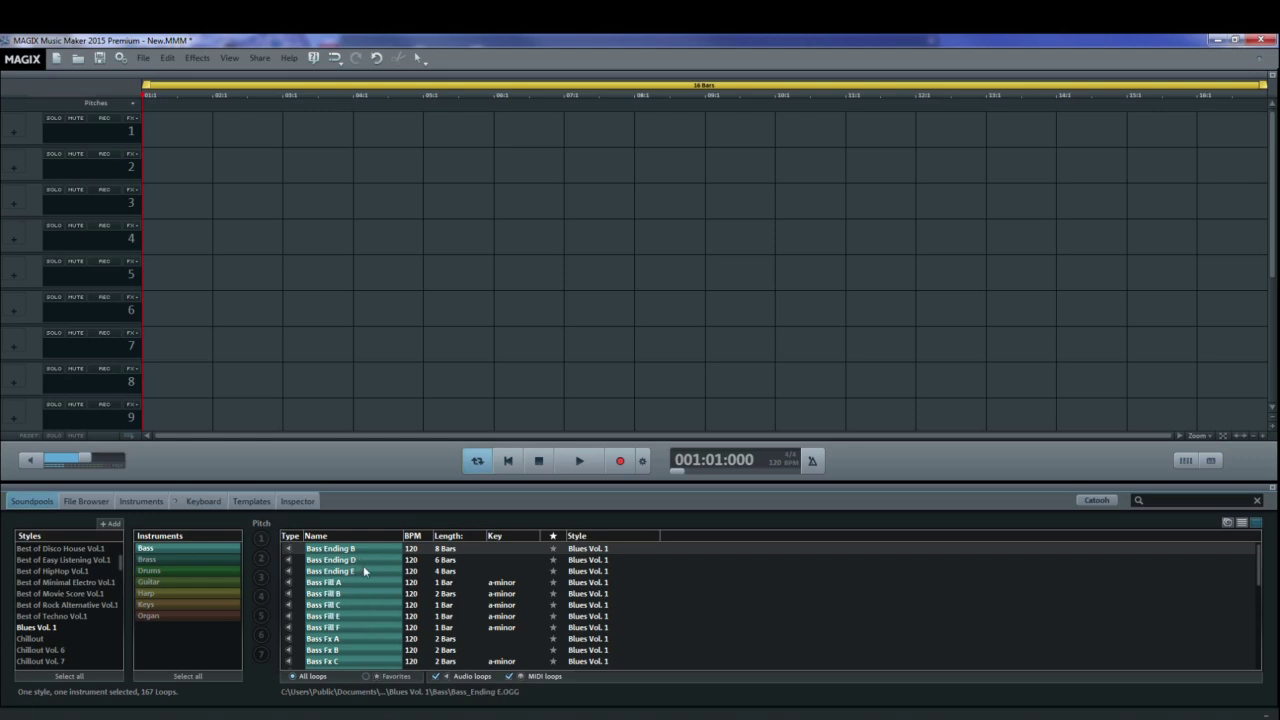
drag(332, 551, 196, 128)
key(space)
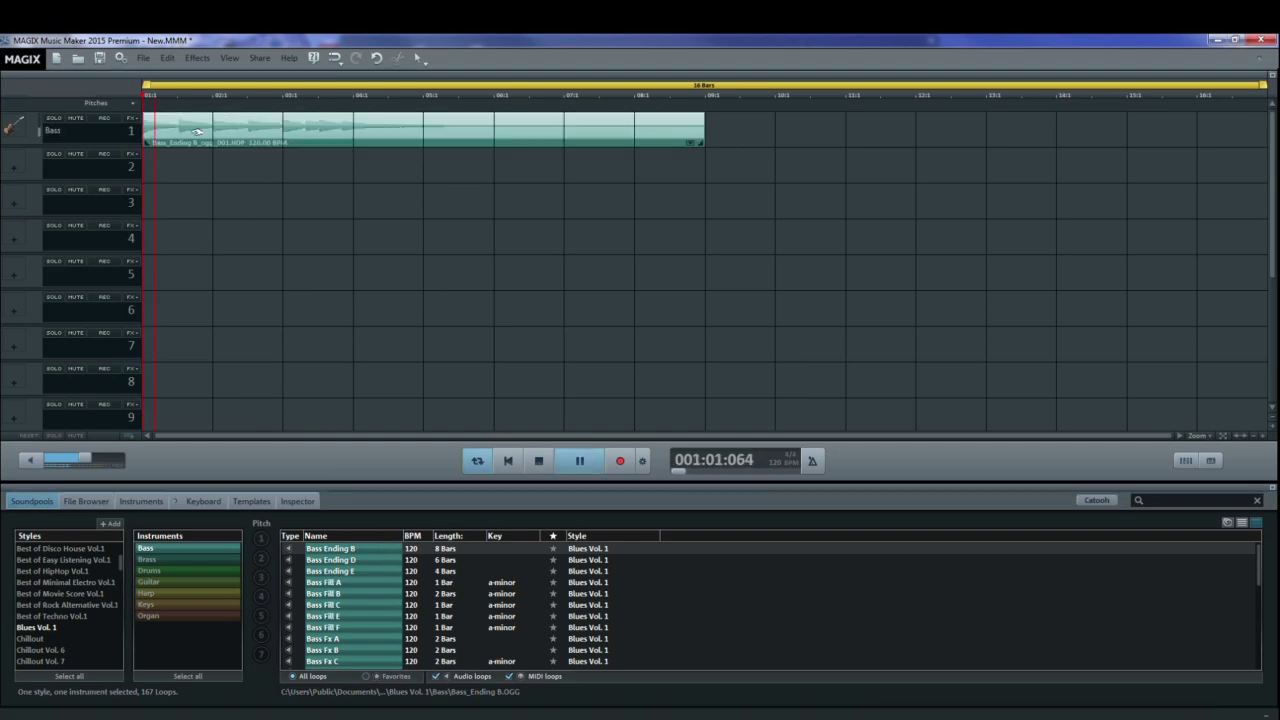
Preview the Drums Beat A B loop, place it on track 2, then list the Brass loops
click(150, 570)
click(344, 561)
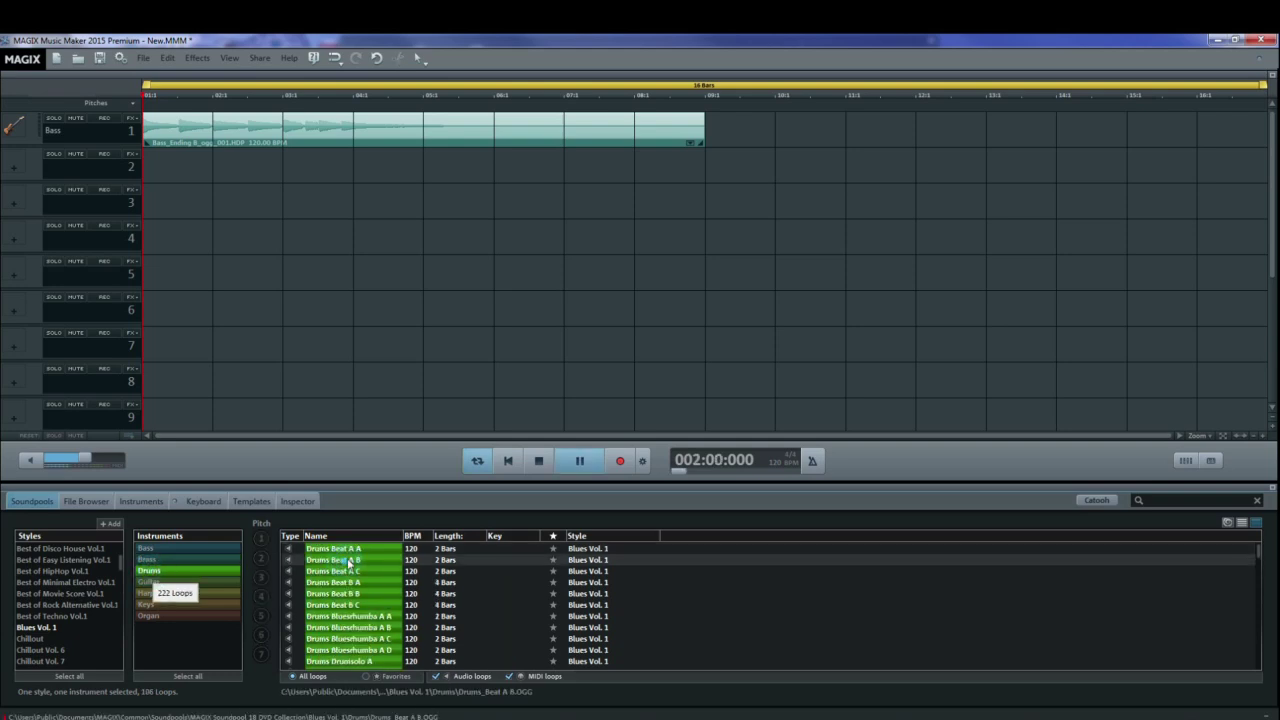
drag(342, 567, 188, 182)
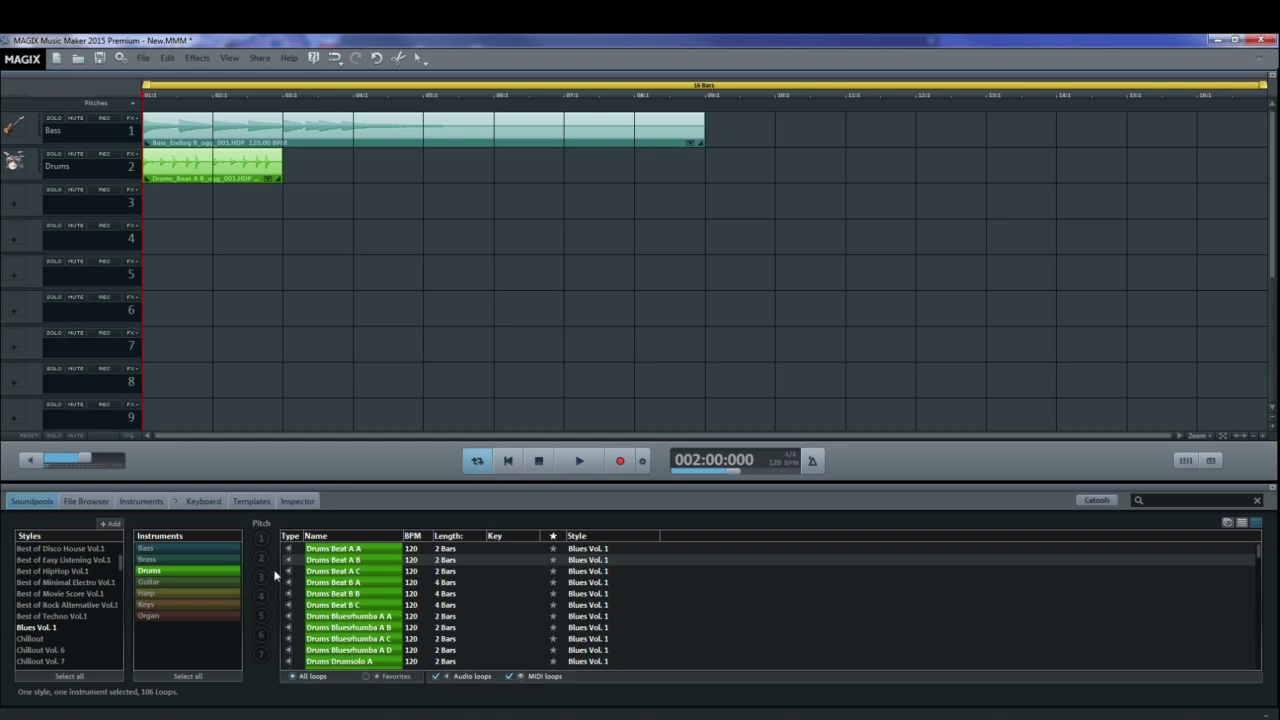
click(158, 559)
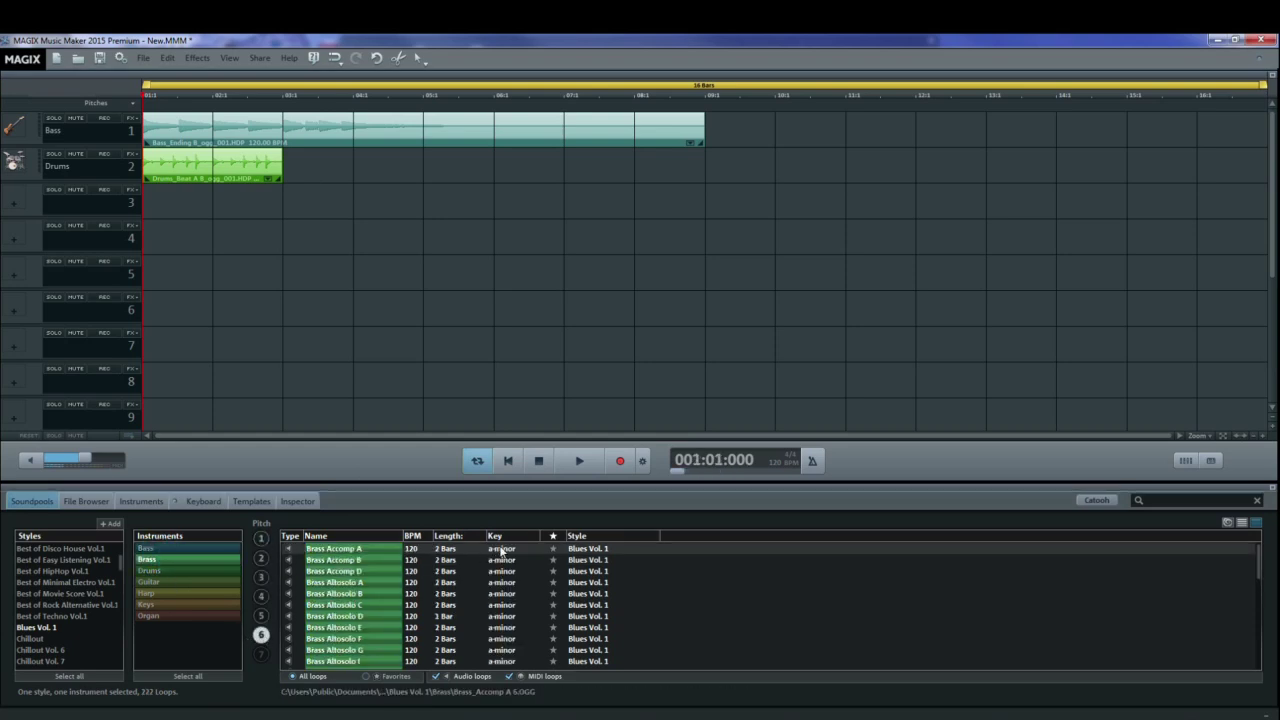
Sort the Brass loops by key and transpose them to C-major, d-minor, e-minor, F-major, G-major
click(500, 539)
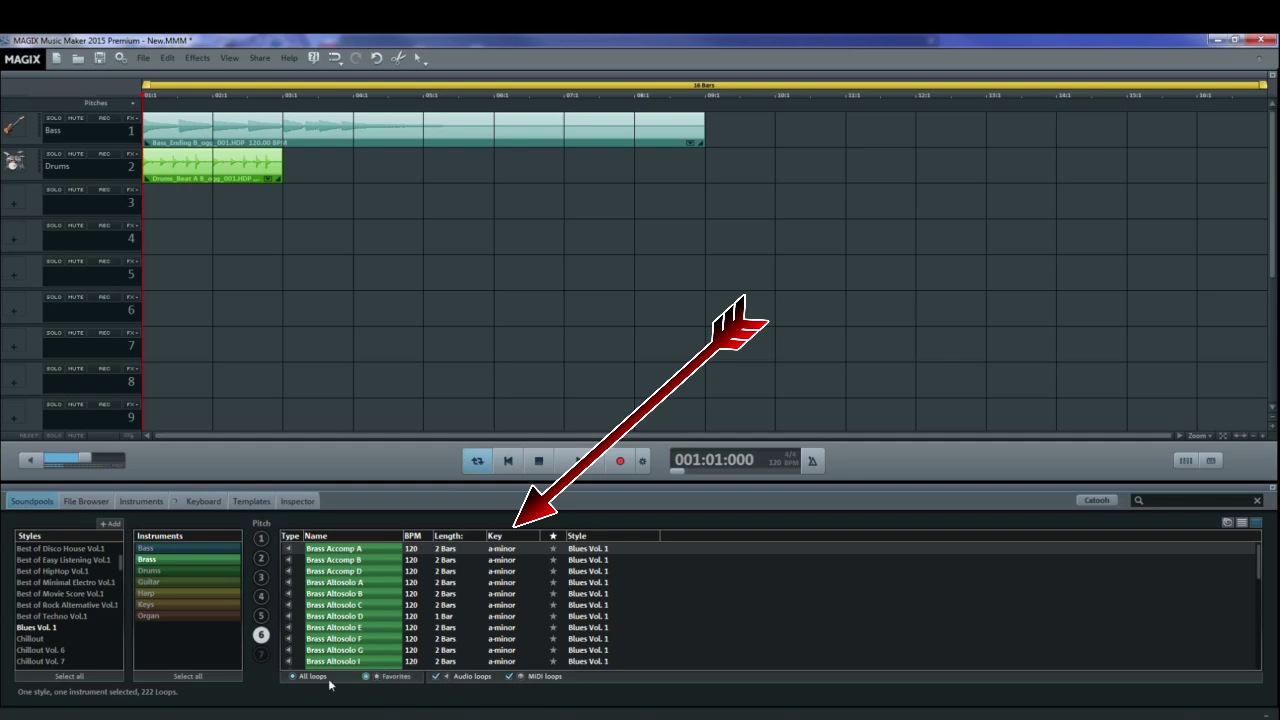
click(261, 538)
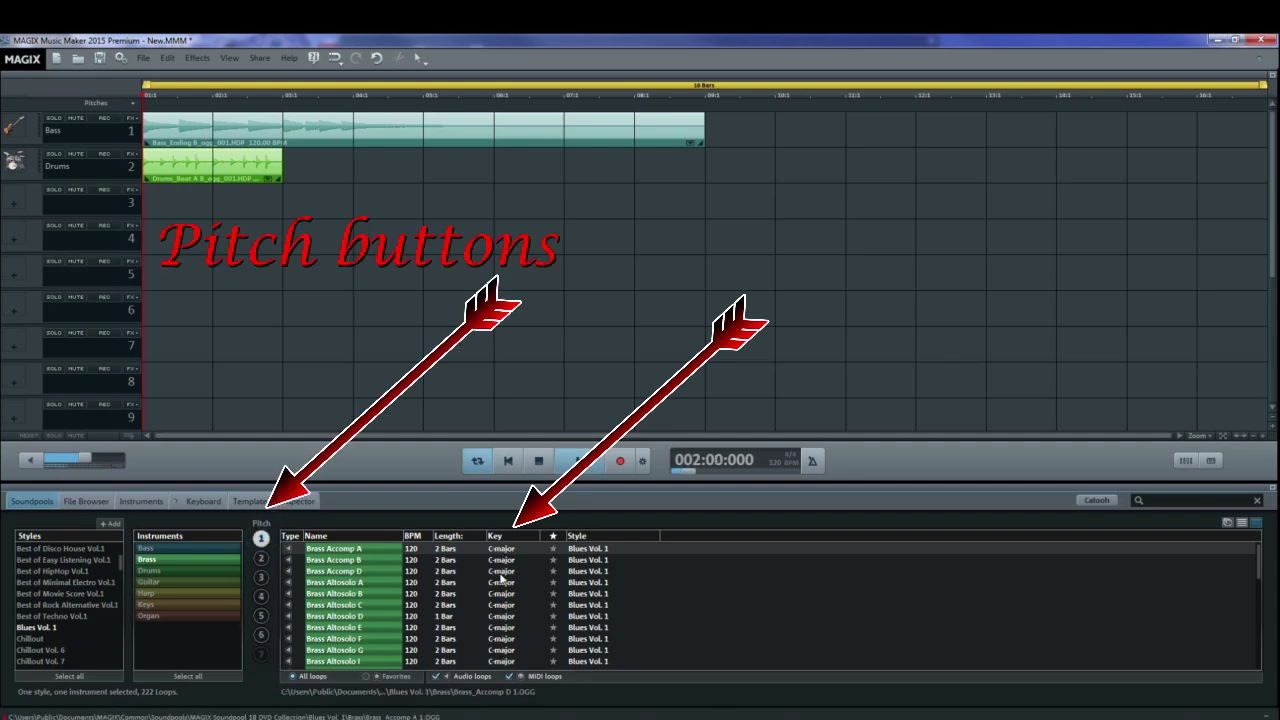
click(261, 558)
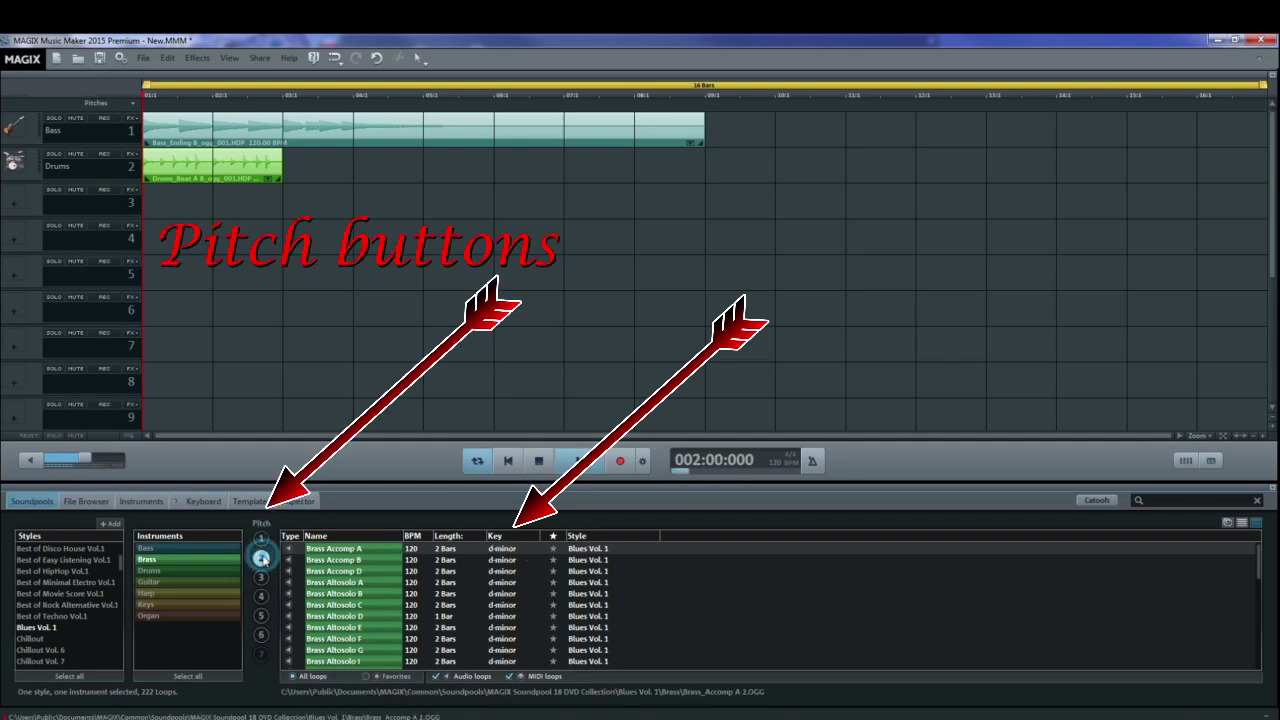
click(261, 577)
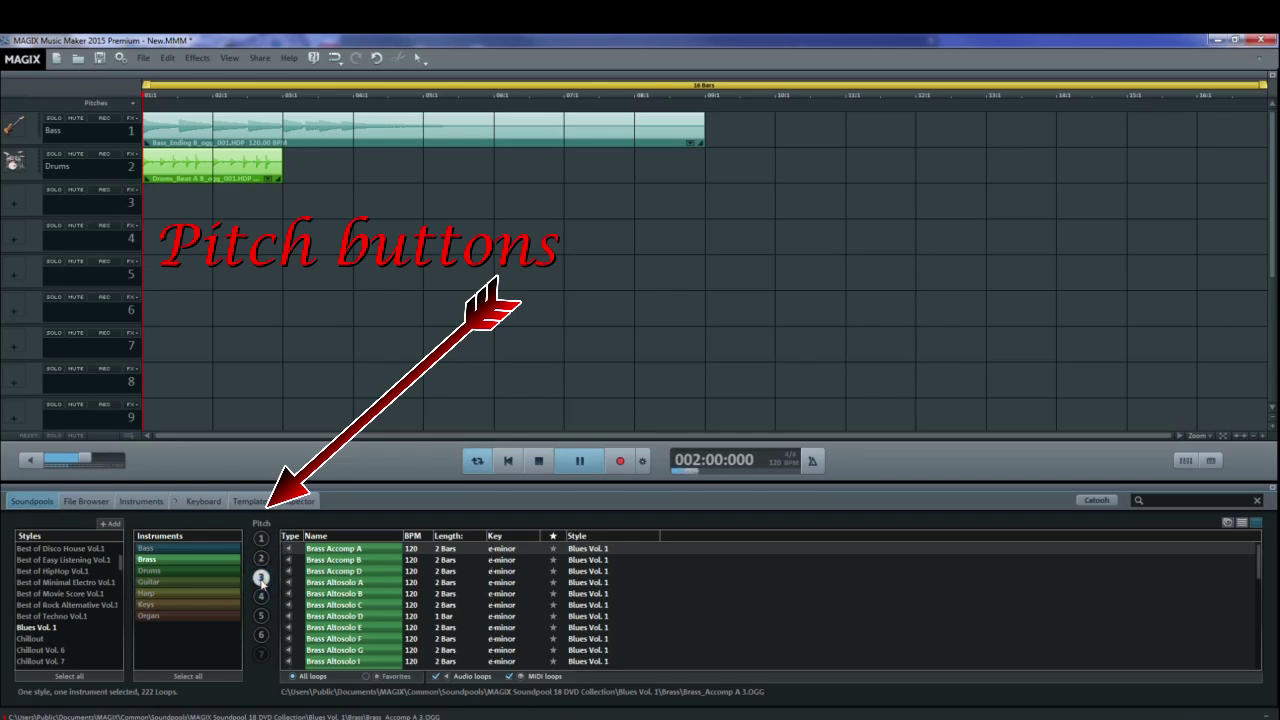
click(262, 597)
click(261, 615)
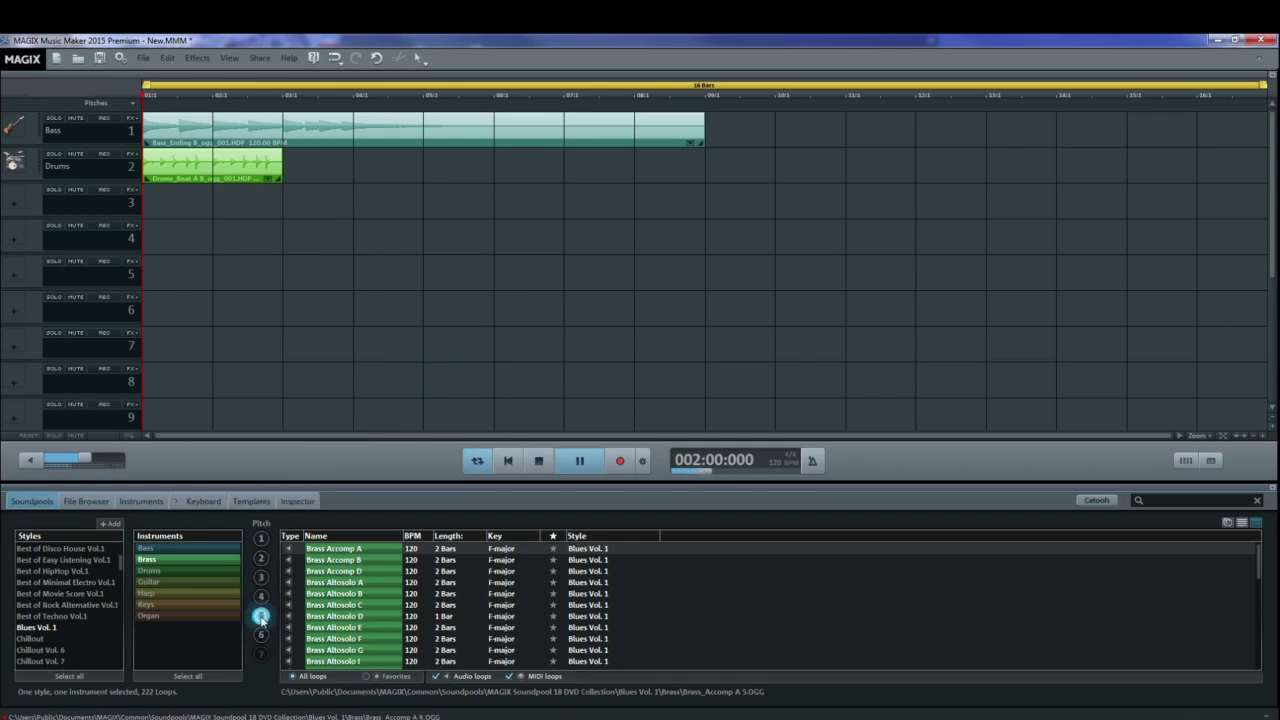
Restore the original a-minor pitch and preview Guit Ending B among the Guitar loops
click(261, 634)
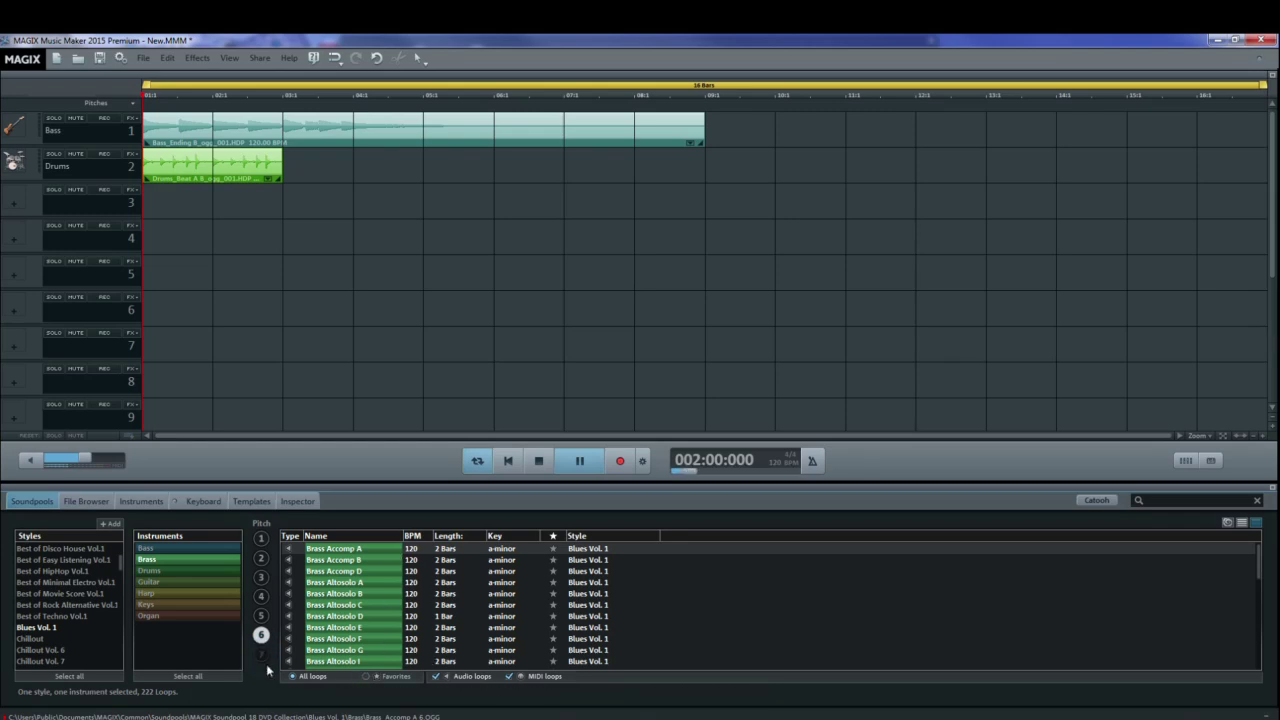
click(153, 586)
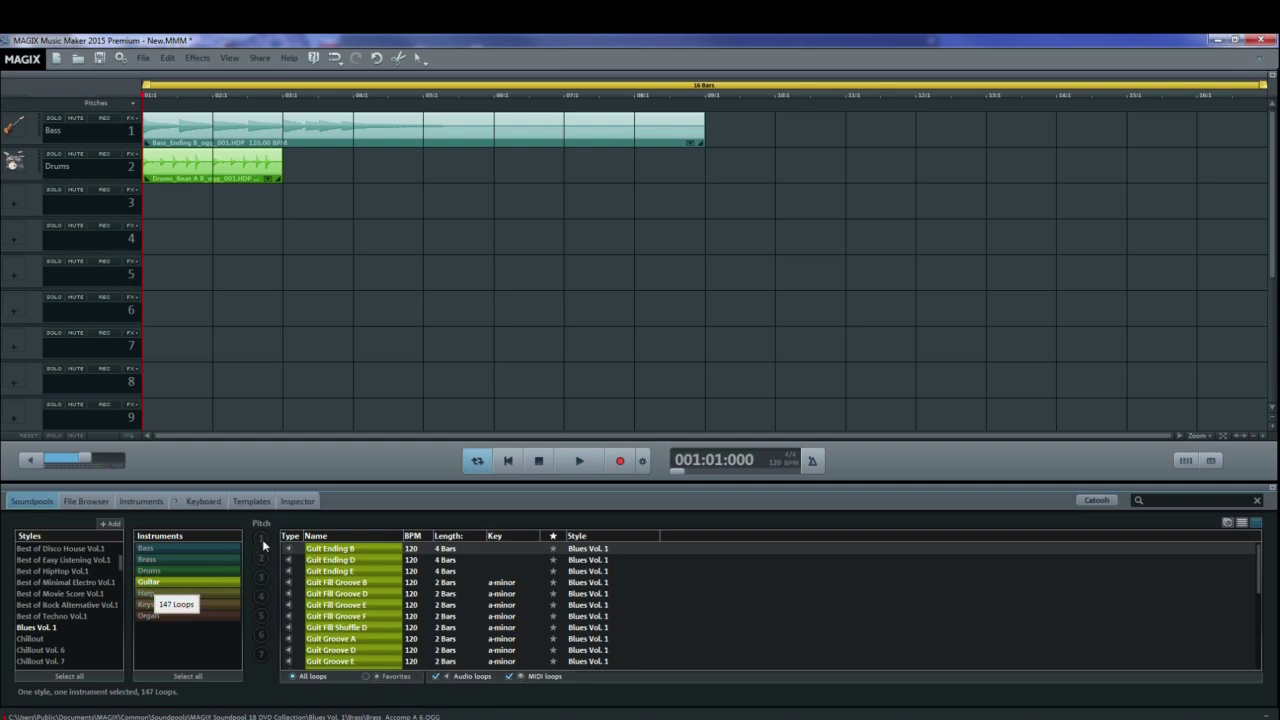
click(330, 548)
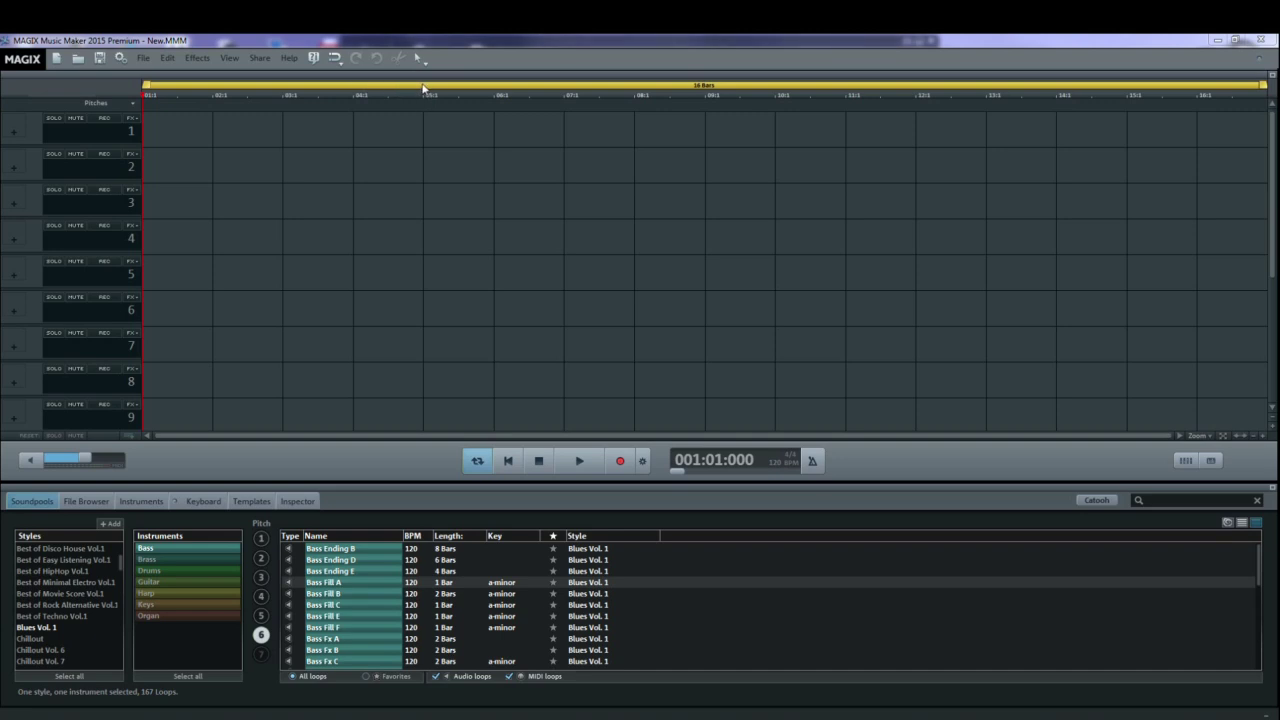
Resize the loop range and place a one-bar Bass Fill loop at the start of track 1
right_click(423, 86)
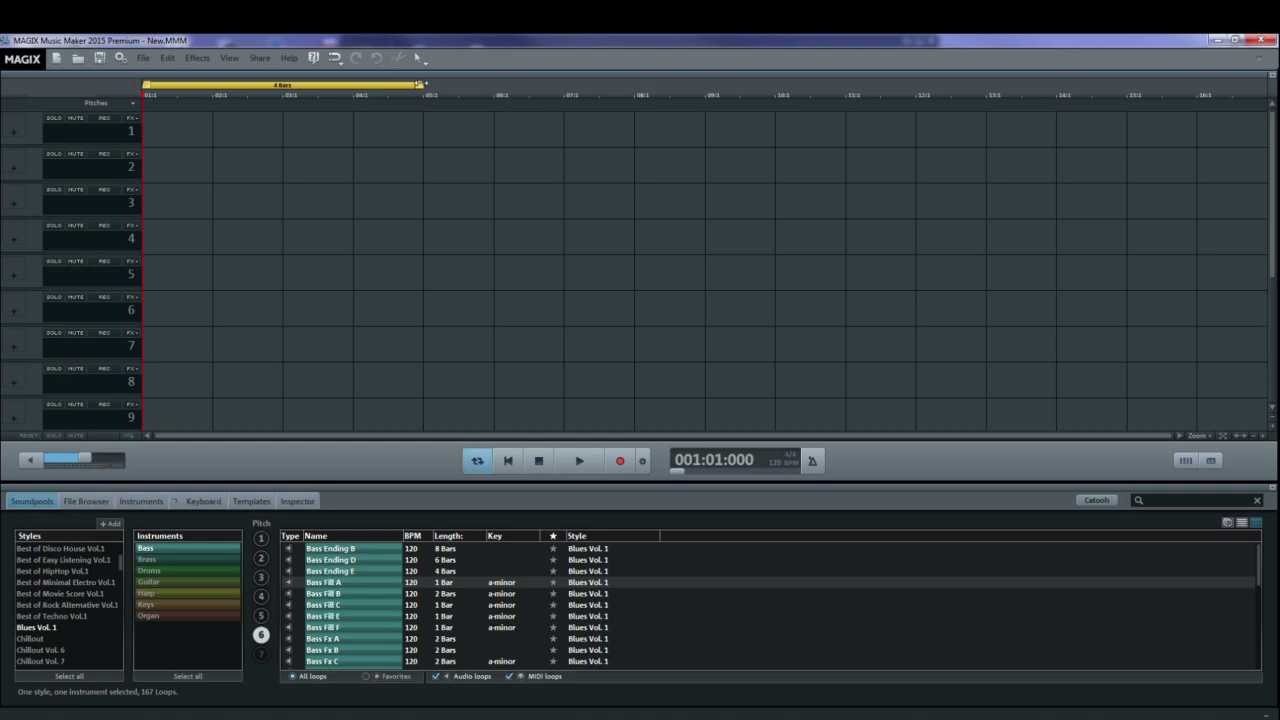
click(420, 79)
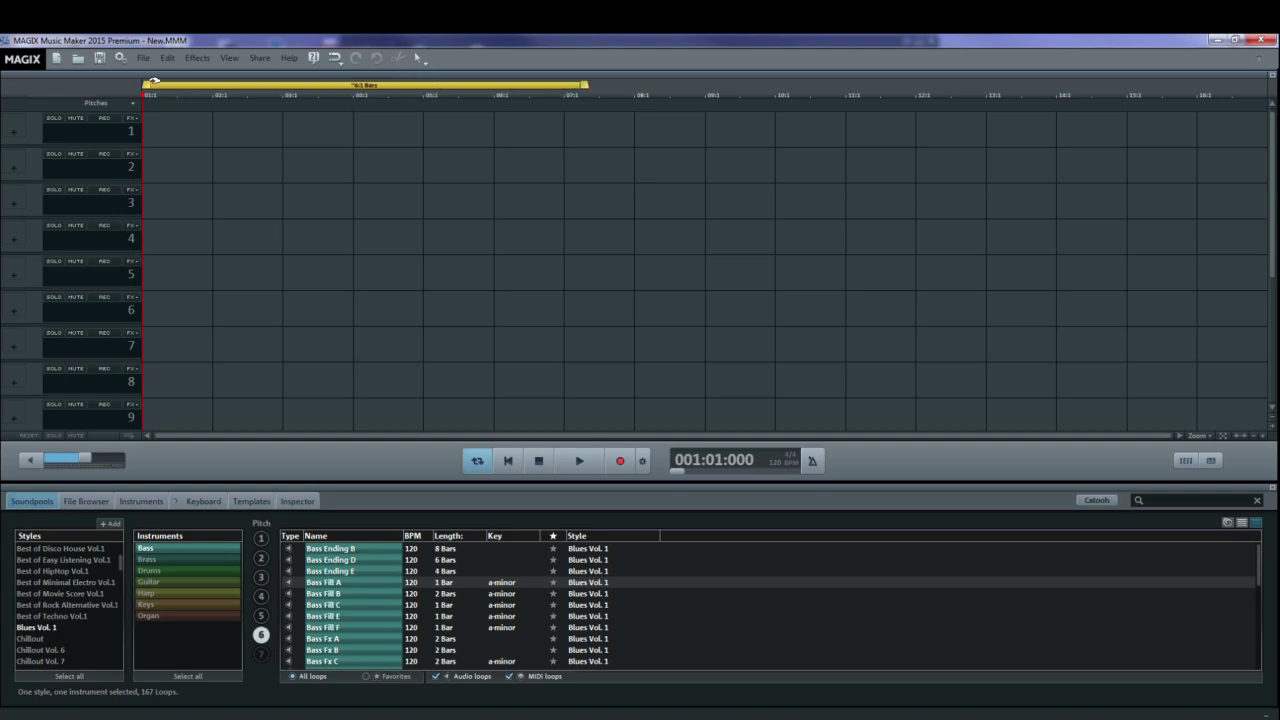
drag(142, 147, 163, 124)
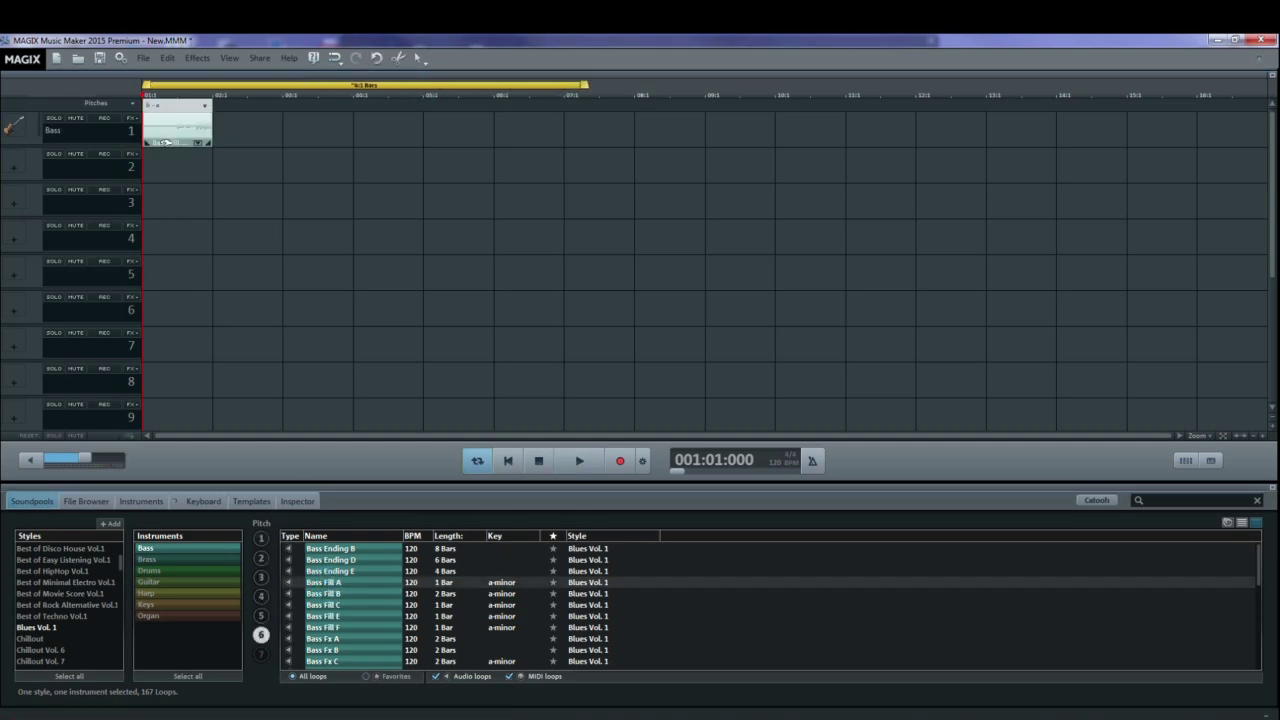
Set the loop range to the first bar, play and stop it, and arm track 2
click(211, 84)
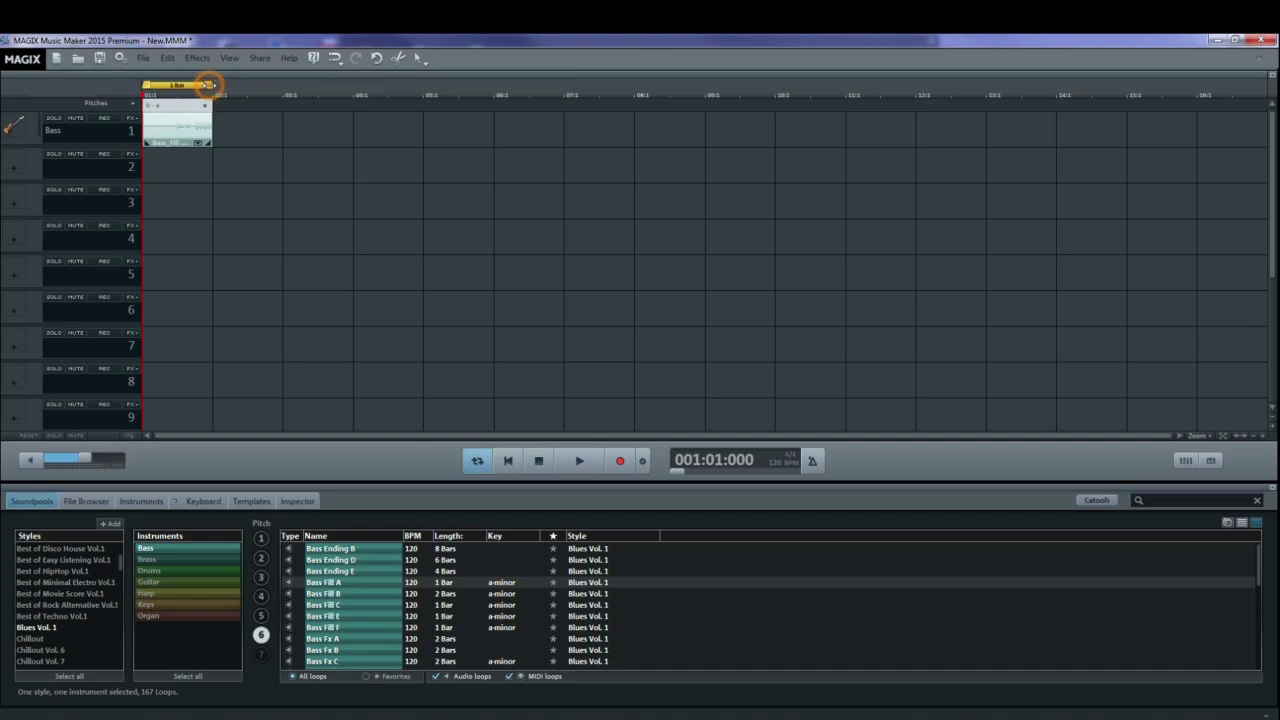
key(space)
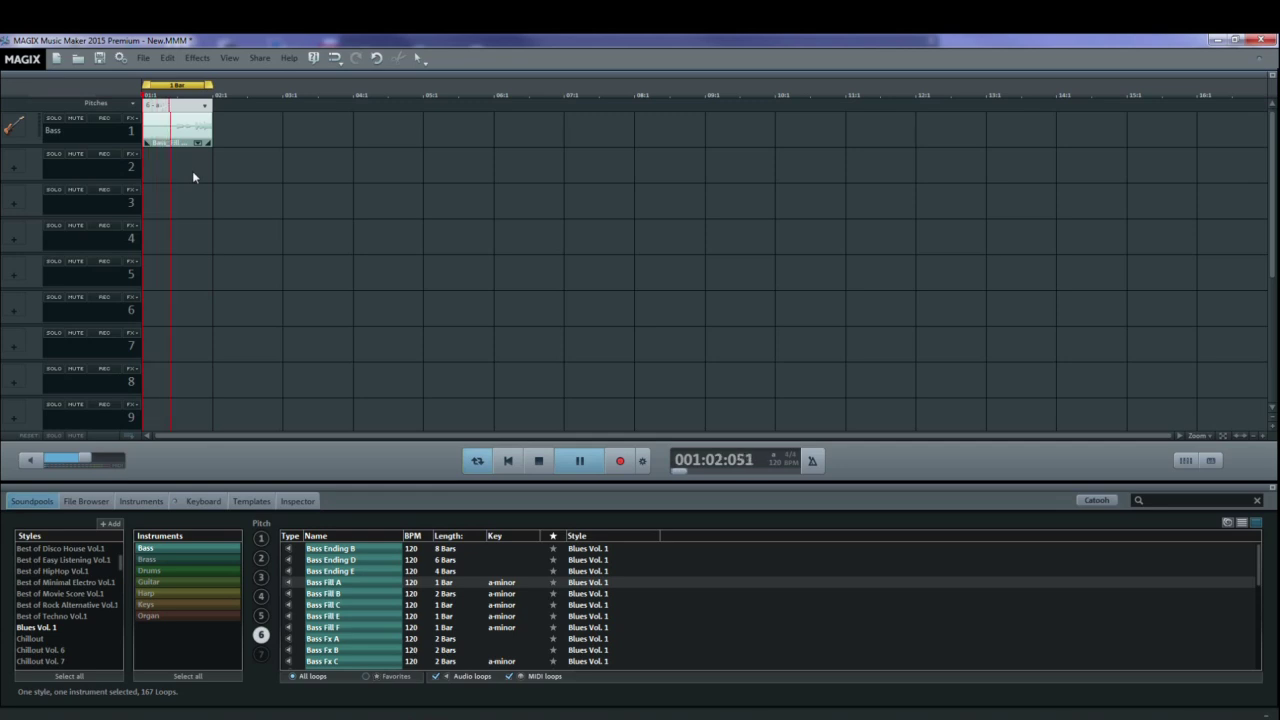
key(space)
click(103, 155)
Record an audio clip onto track 2, then stretch the loop range to 3 bars
click(621, 461)
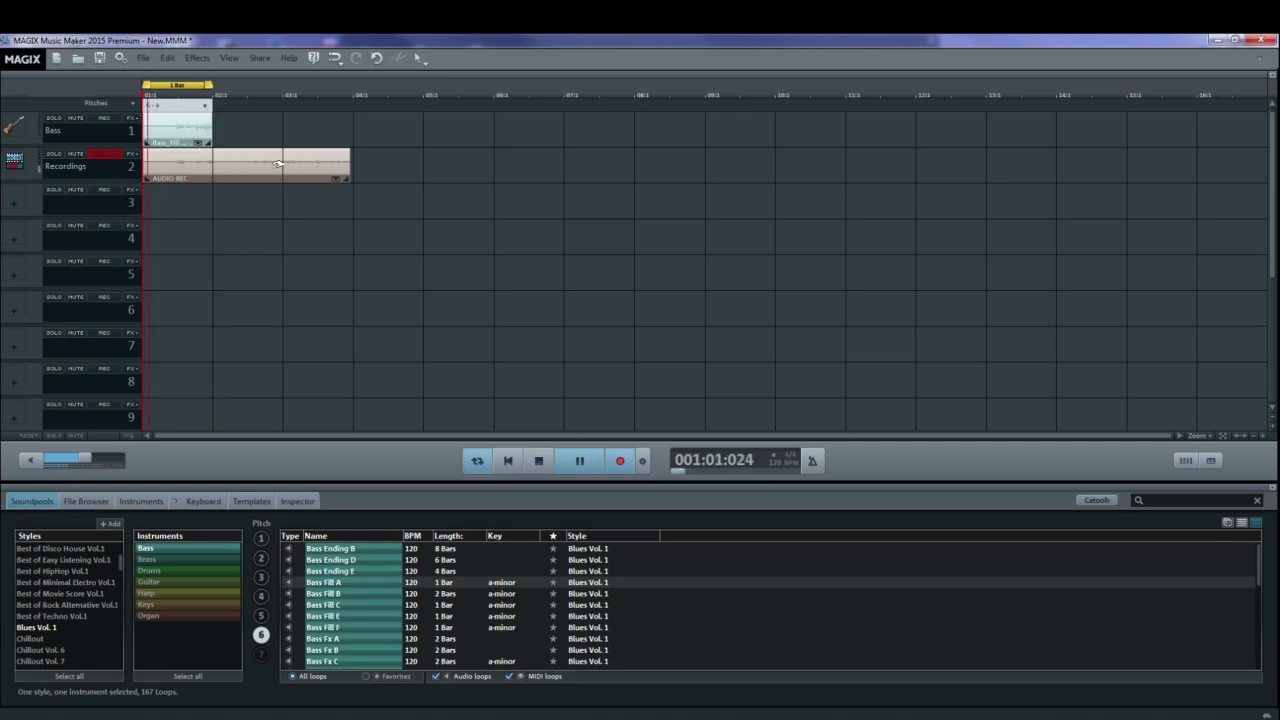
click(534, 461)
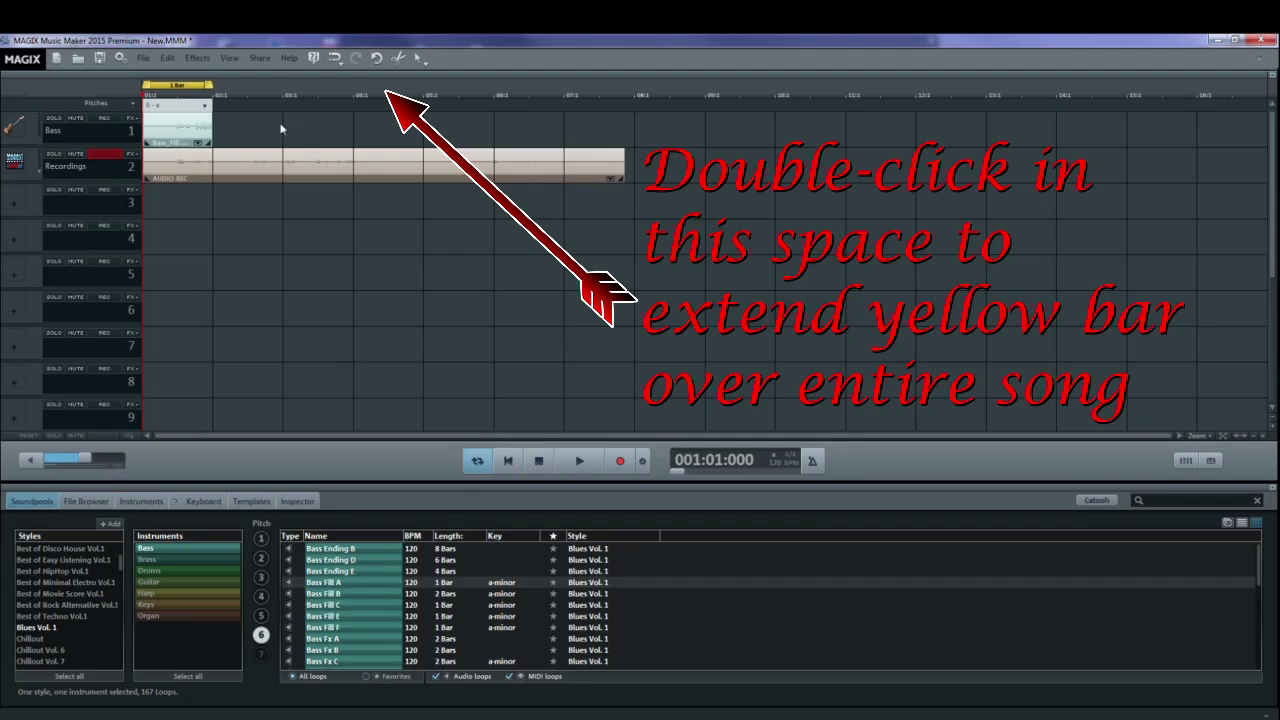
click(210, 84)
mouse_move(210, 84)
mouse_down()
mouse_move(620, 84)
mouse_move(333, 95)
mouse_up()
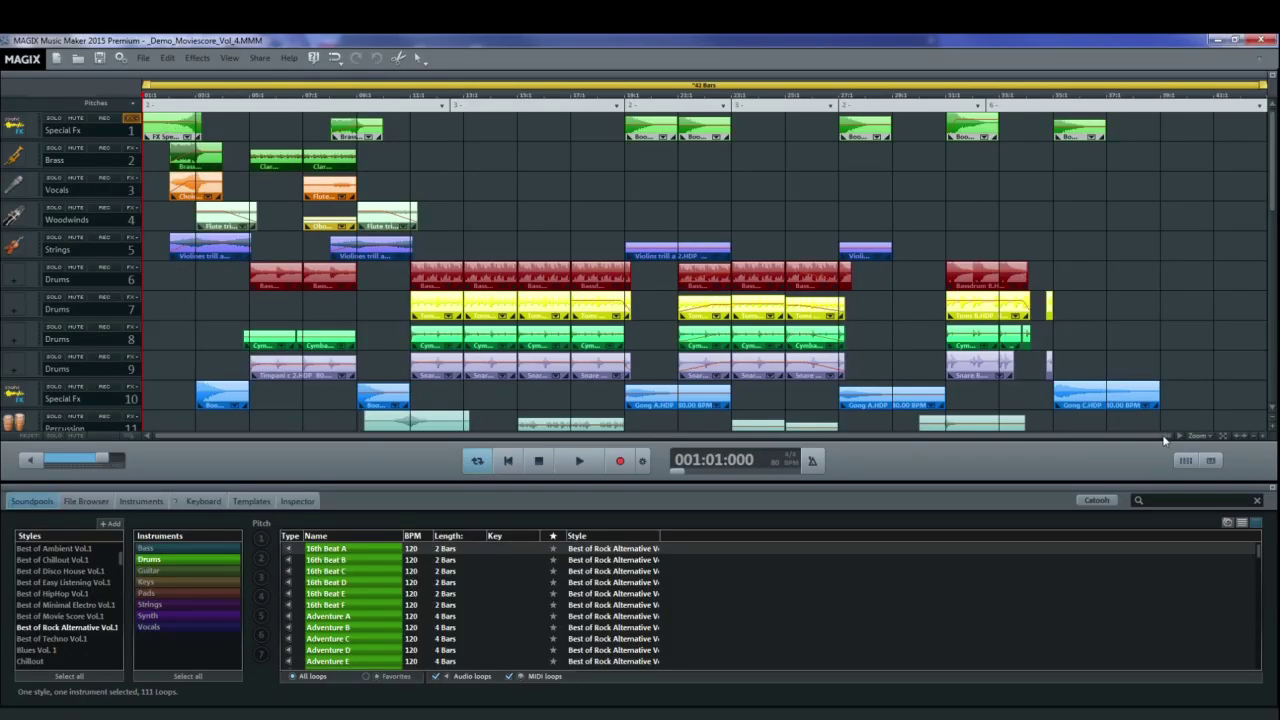
Zoom into the Demo_Moviescore_Vol_4 timeline
drag(1168, 437, 700, 437)
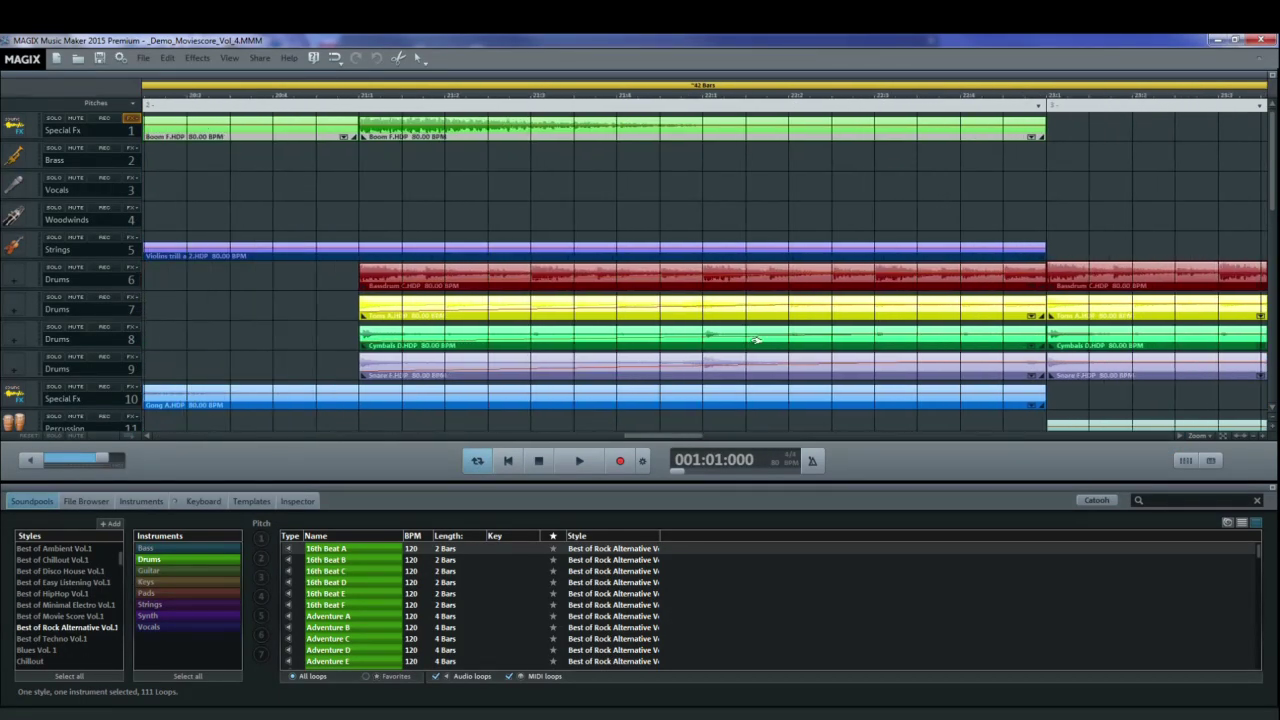